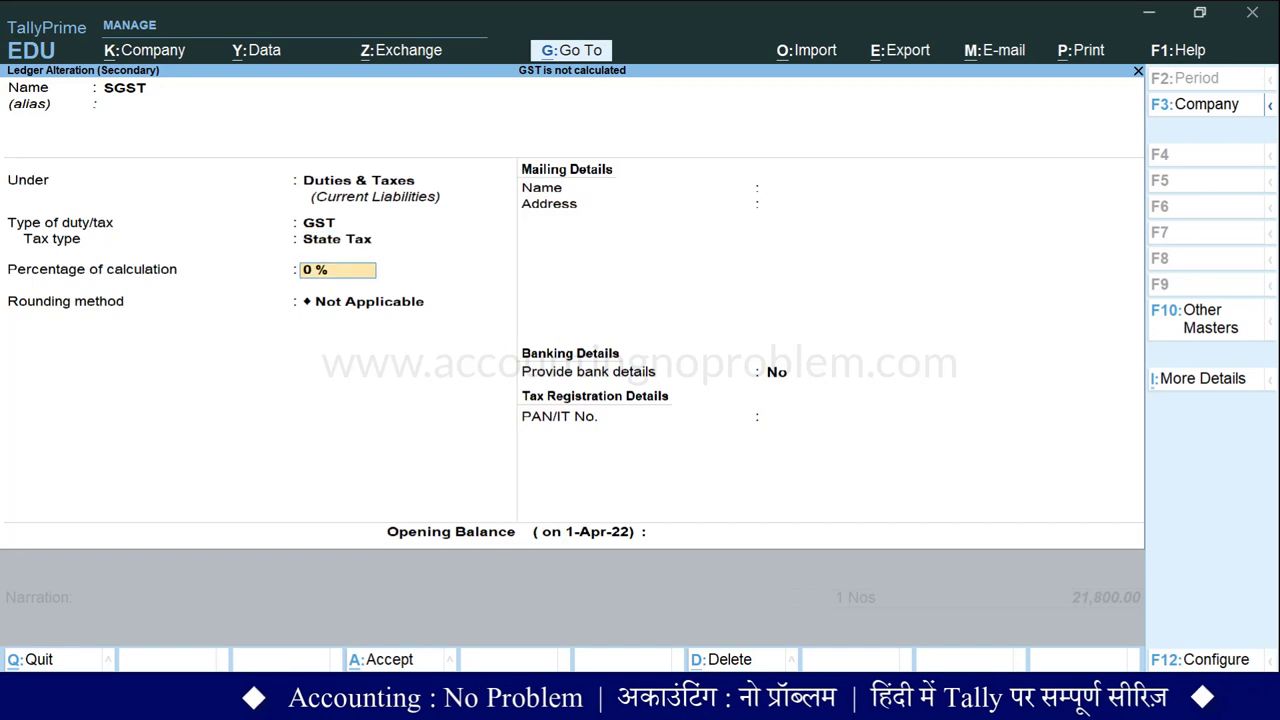
Save the SGST ledger as State Tax and accept Sony TV purchase voucher 1.
key("ctrl+a")
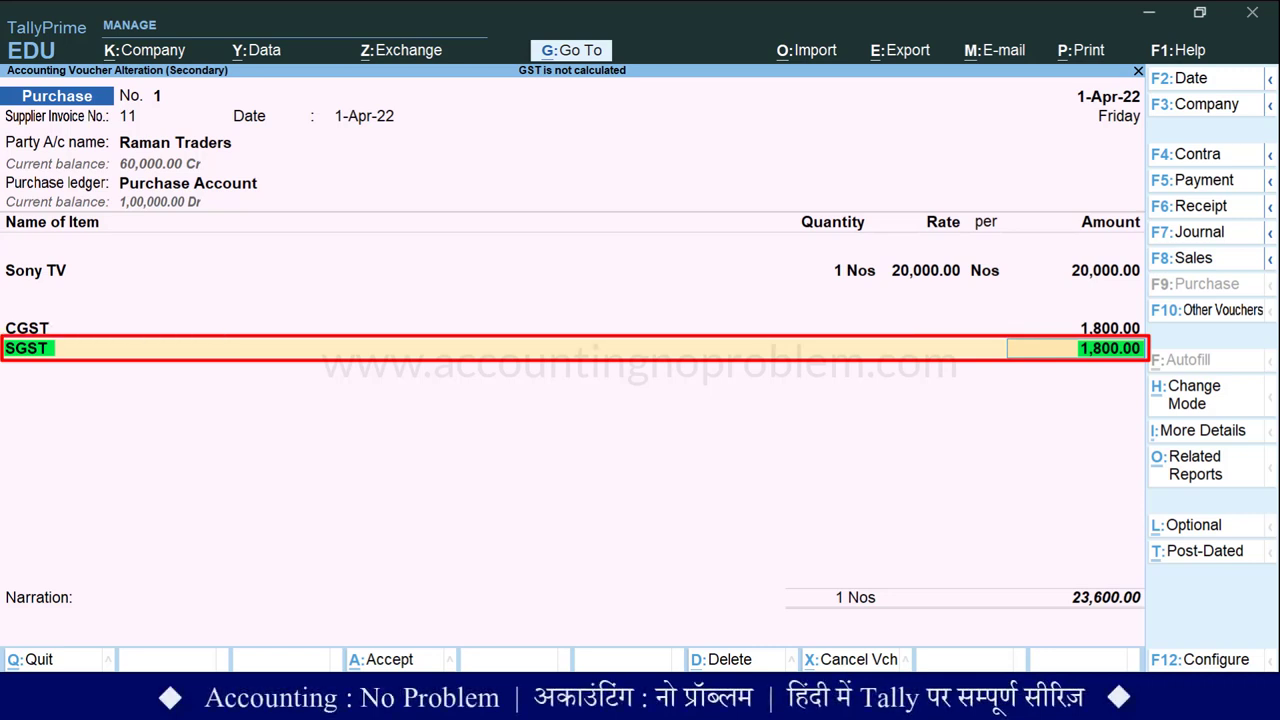
key("ctrl+a")
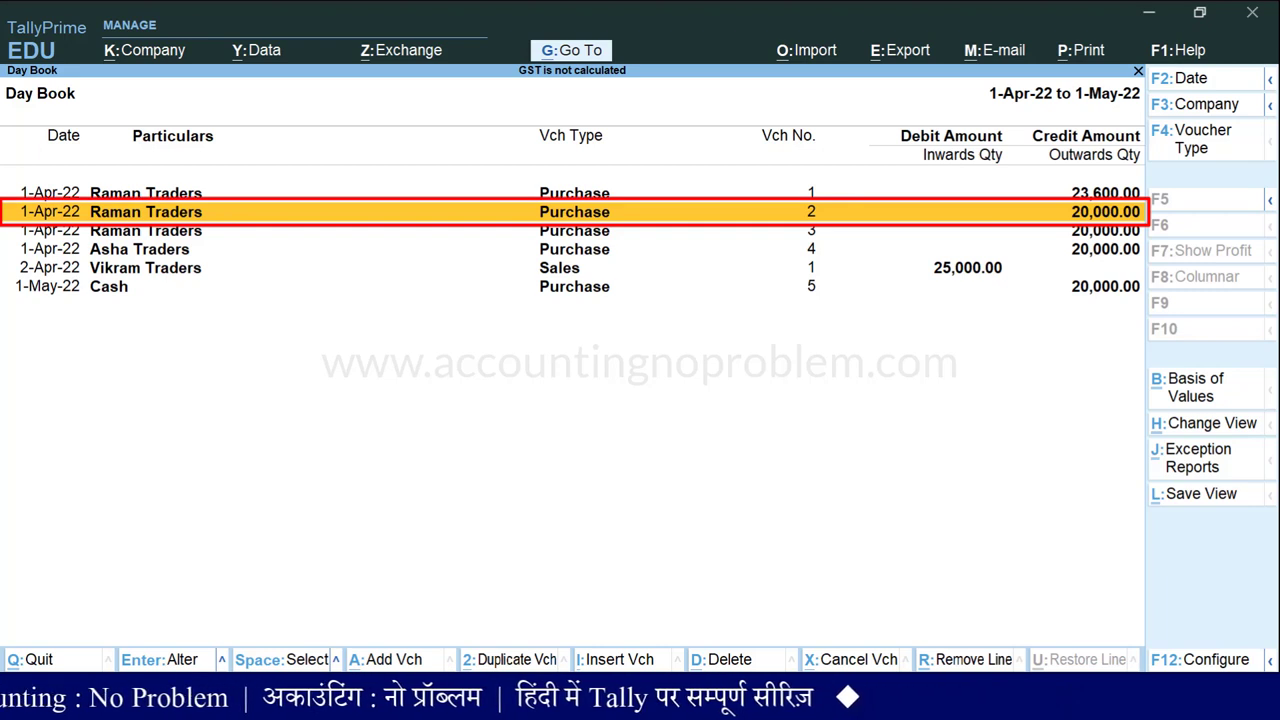
Open LG TV purchase voucher 2 and add CGST and SGST lines without amounts.
key("Return")
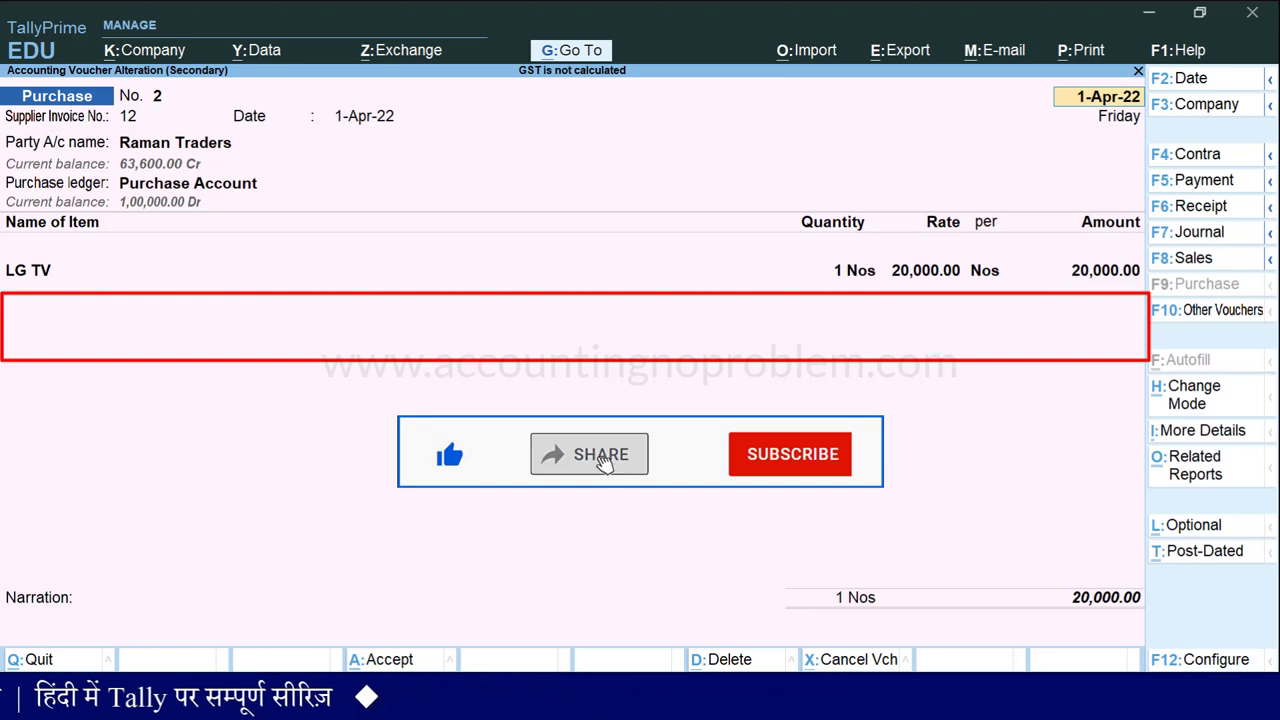
key("Return")
key("Return")
key("Return")
key("Return")
key("Return")
key("Return")
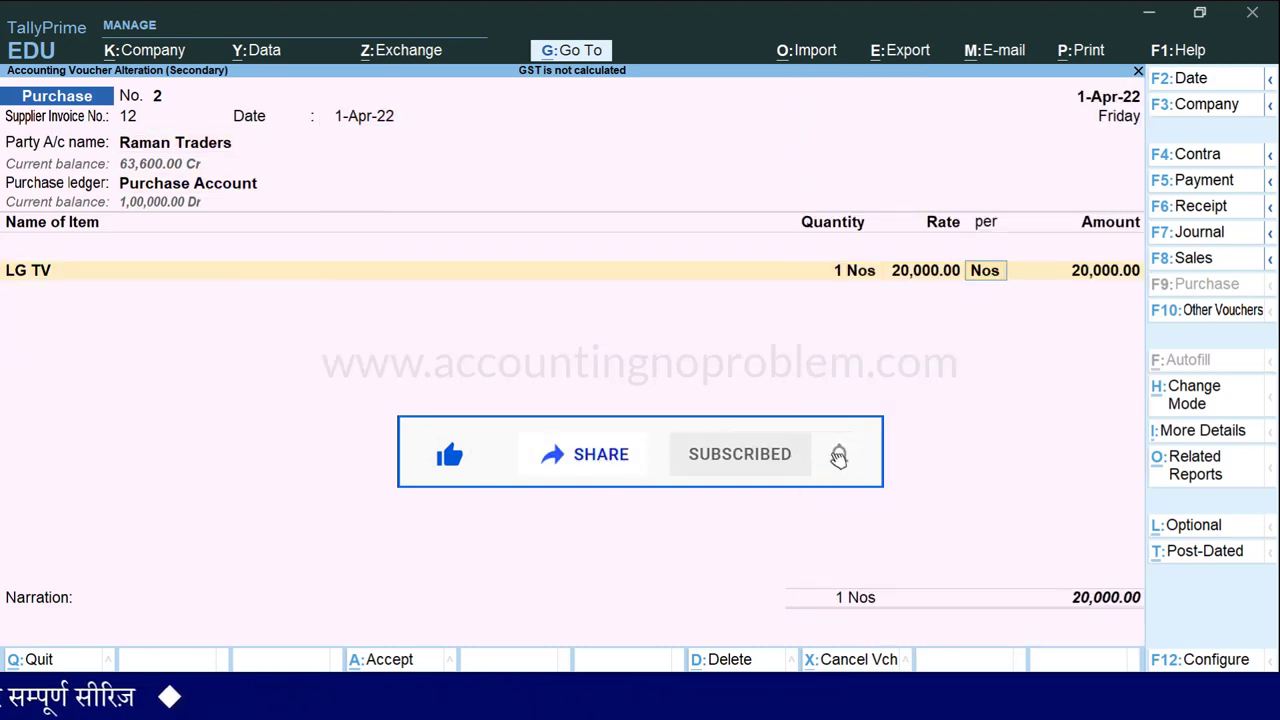
key("Return")
key("Return")
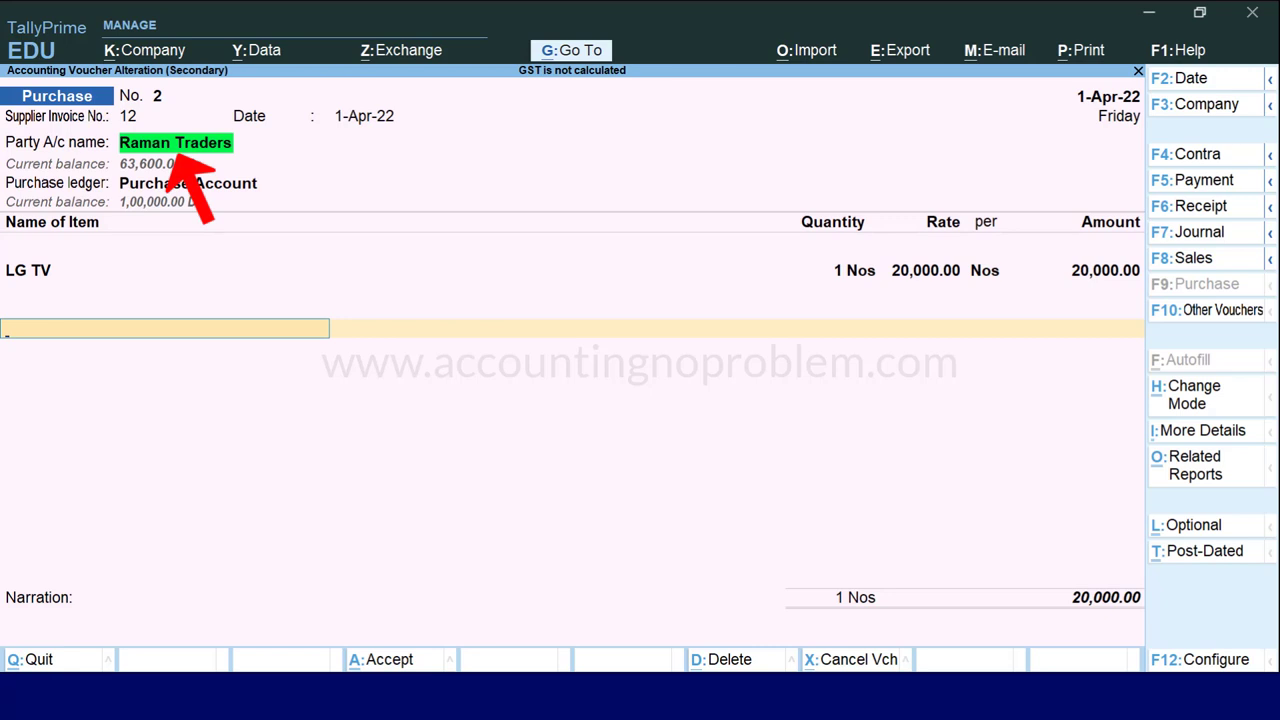
type("Cg")
key("Return")
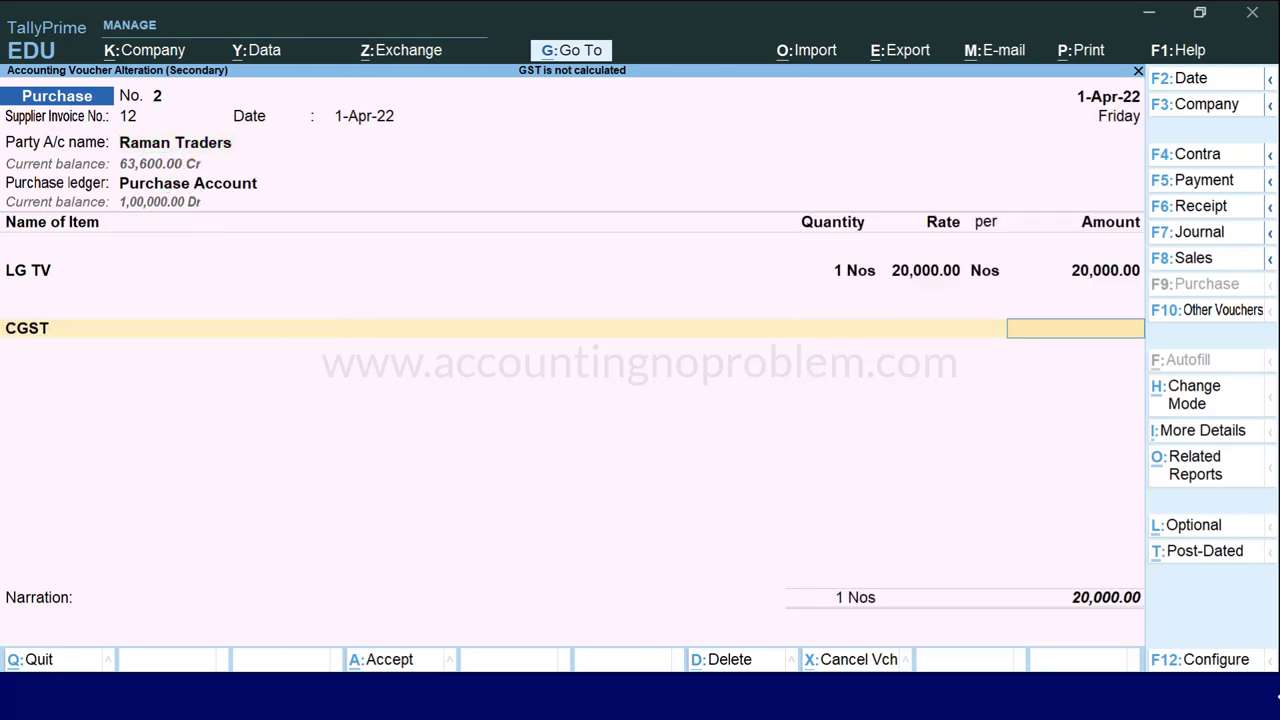
key("Return")
type("Sg")
key("Return")
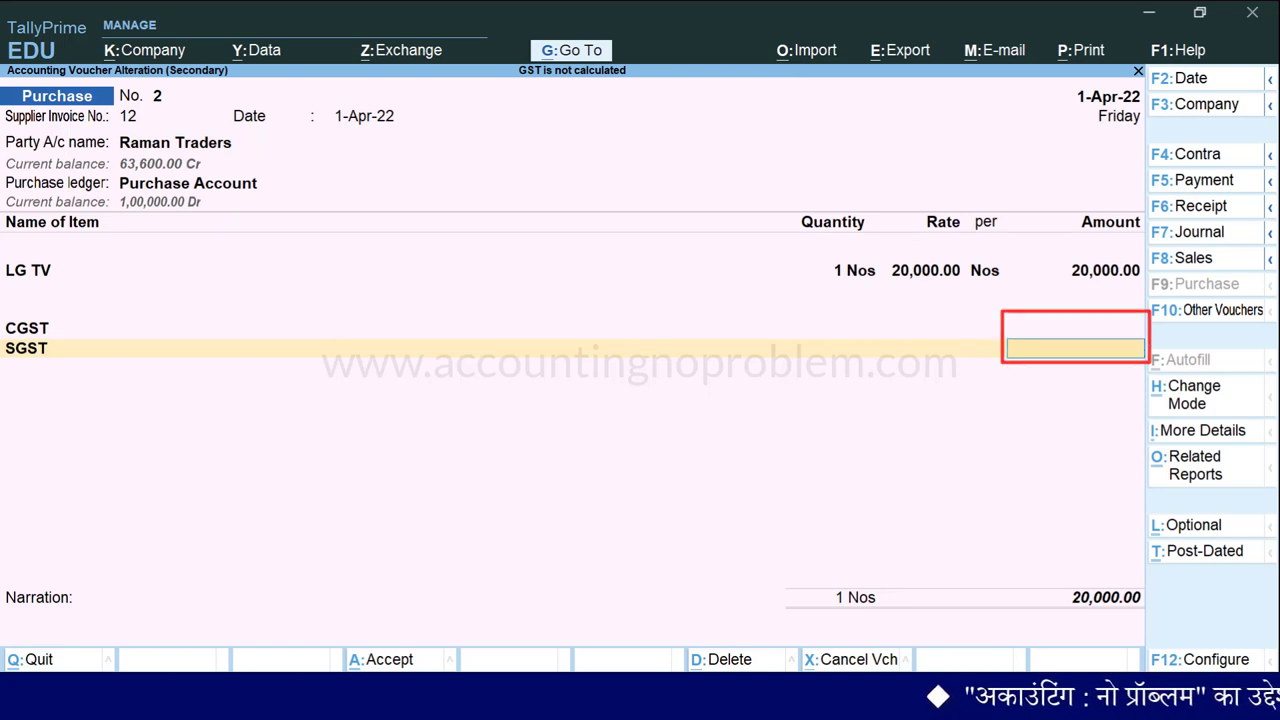
Review the voucher's GST tax analysis, then return to the LG TV item line.
key("alt+a")
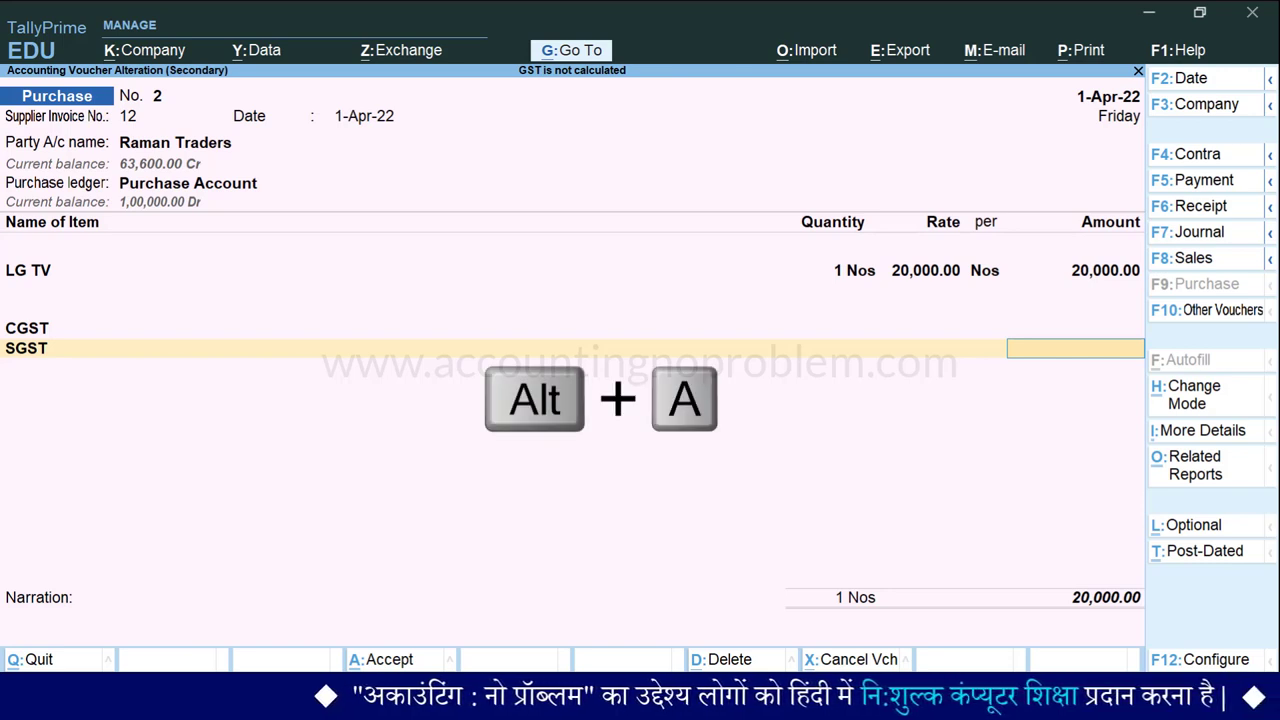
key("alt+a")
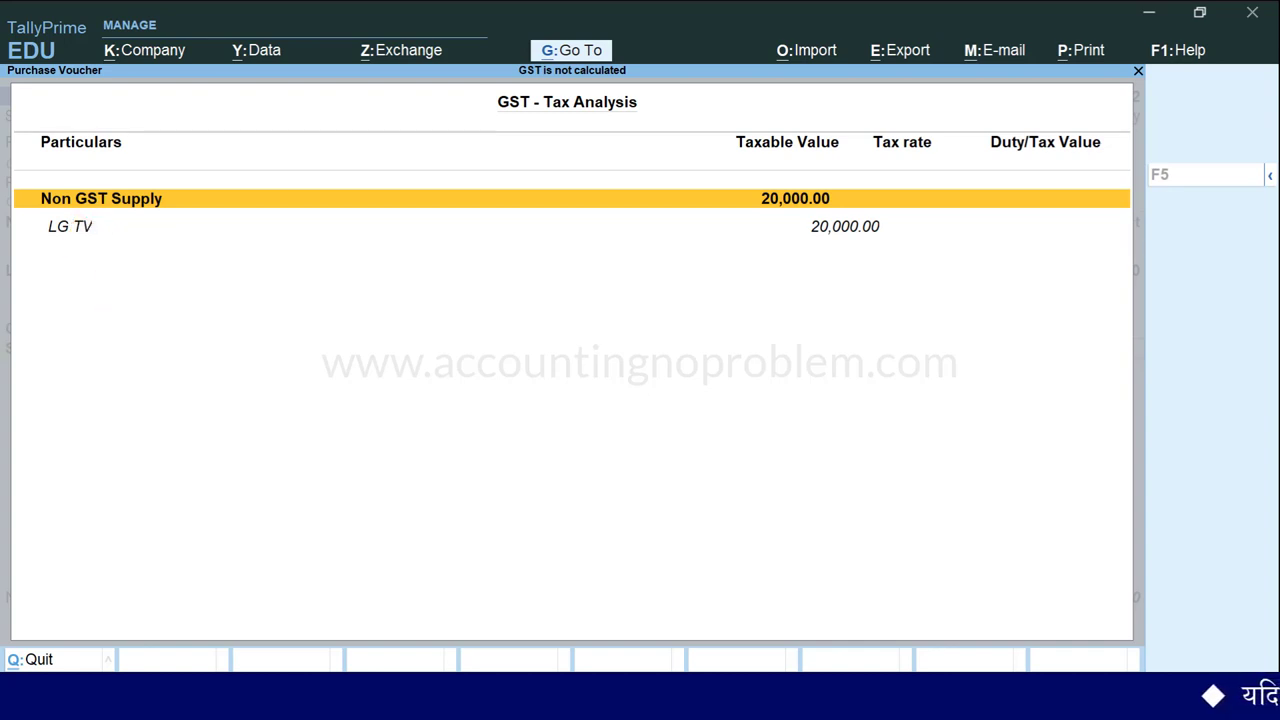
key("Escape")
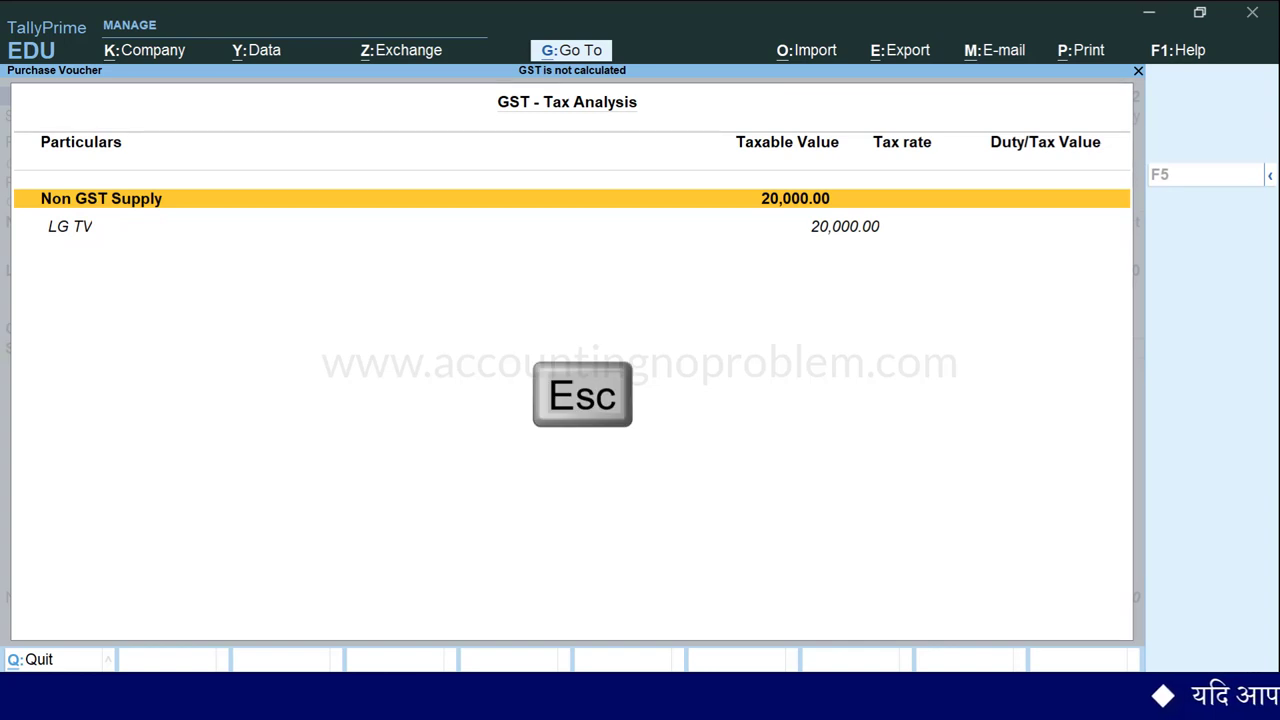
key("BackSpace")
key("BackSpace")
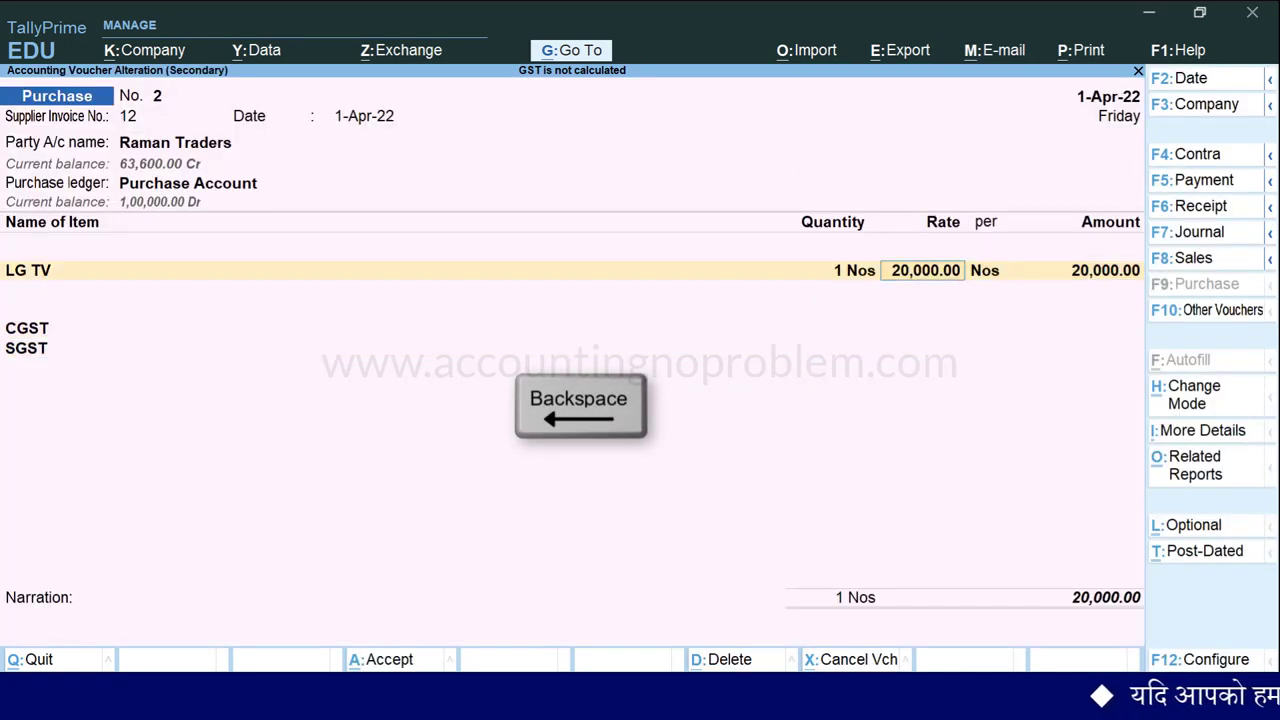
key("BackSpace")
key("BackSpace")
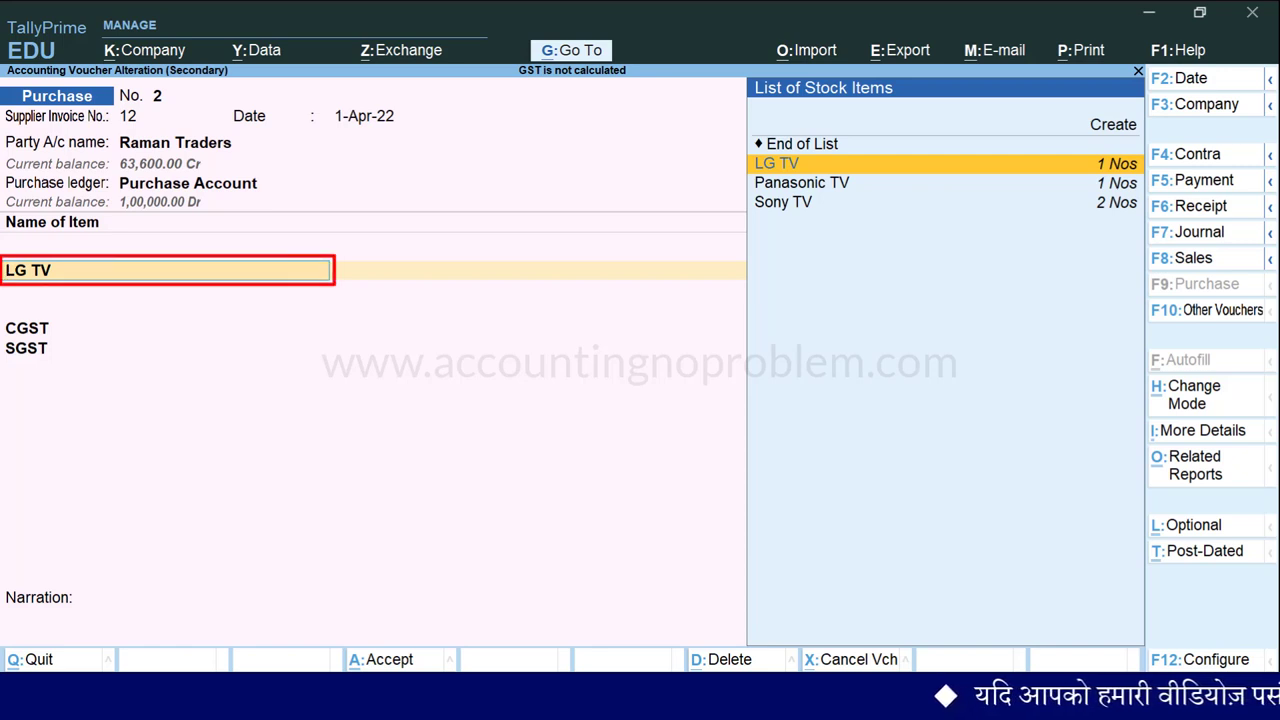
Alter LG TV's GST details: not non-GST goods, Taxable, 18% rate.
key("ctrl+Return")
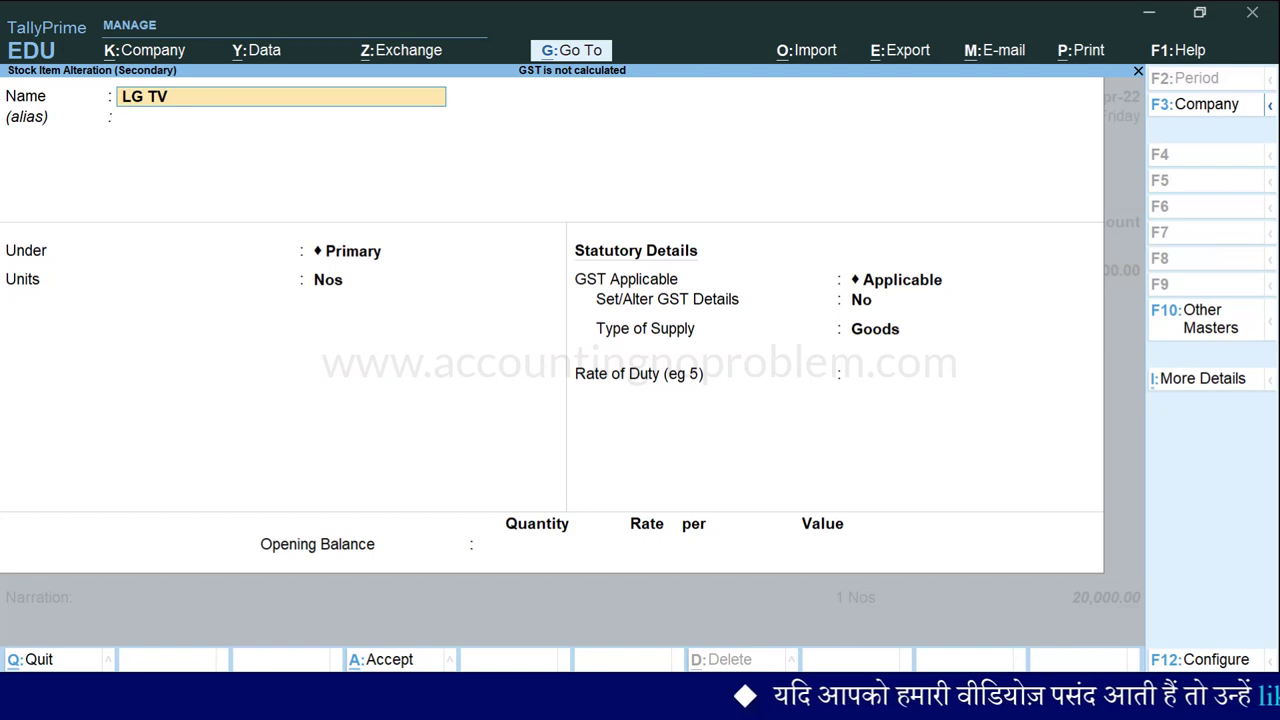
key("Return")
key("Return")
key("Return")
key("Return")
key("Return")
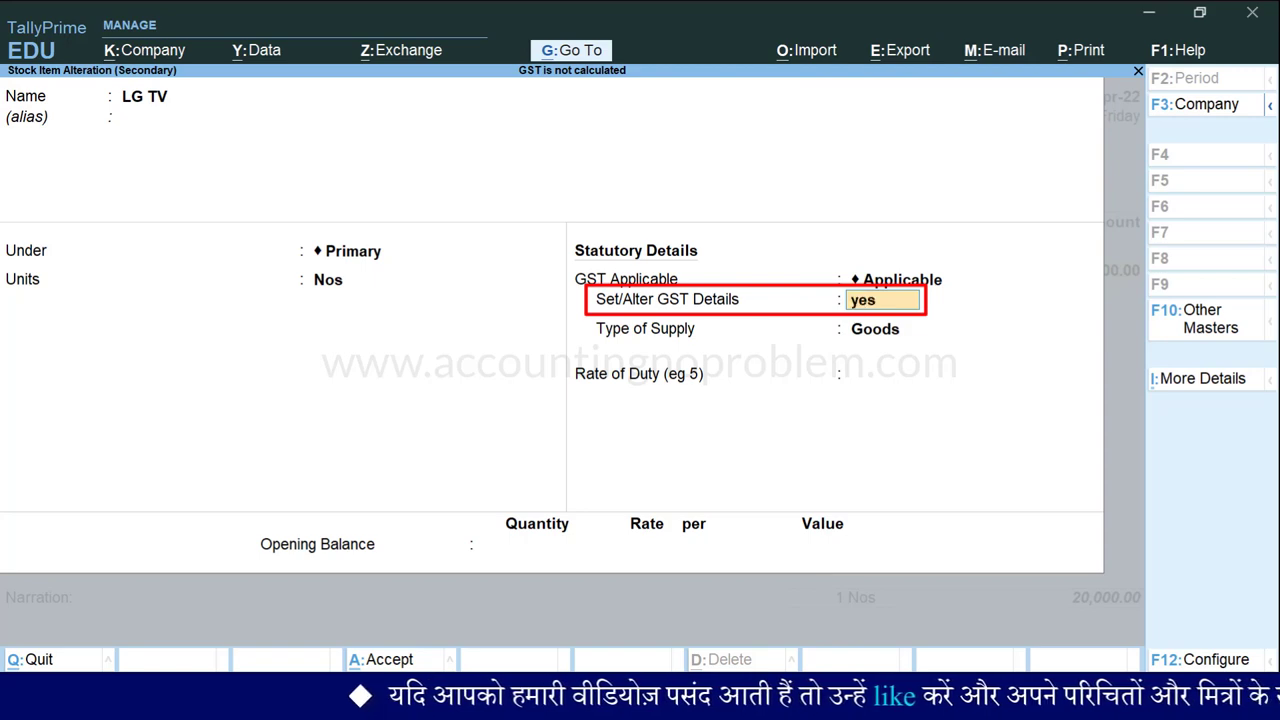
key("Return")
key("Return")
key("Return")
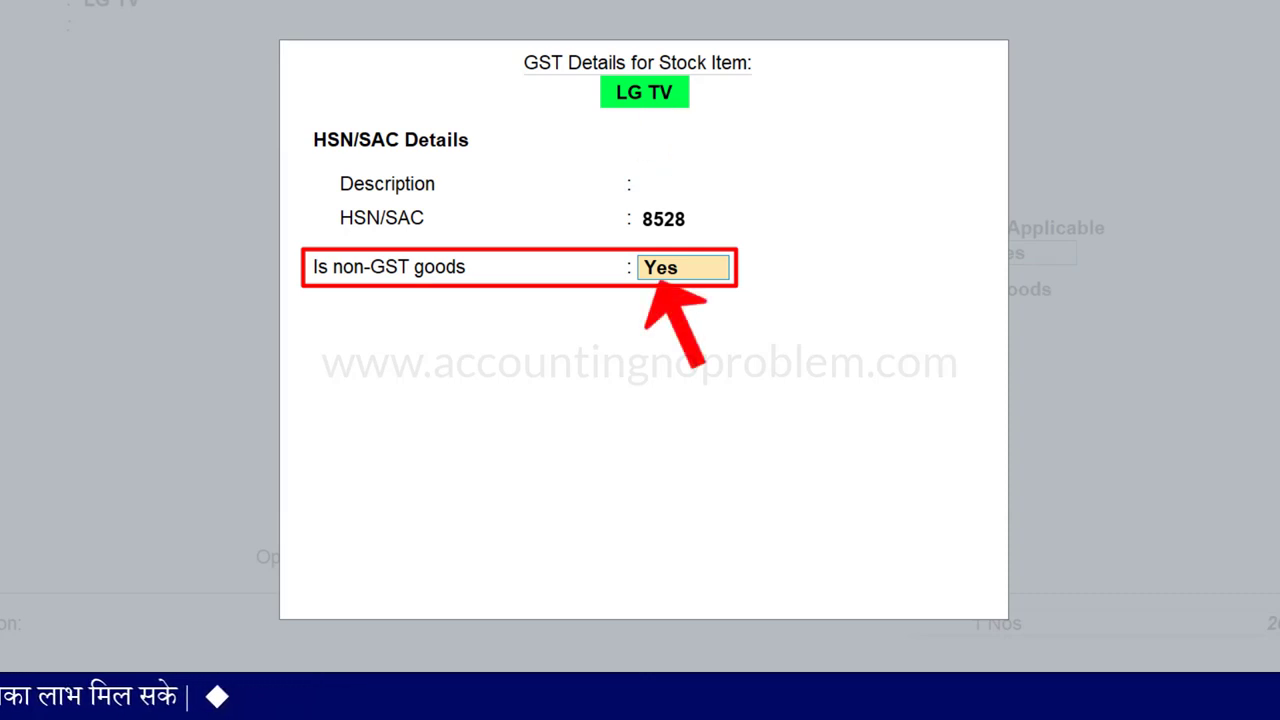
key("Return")
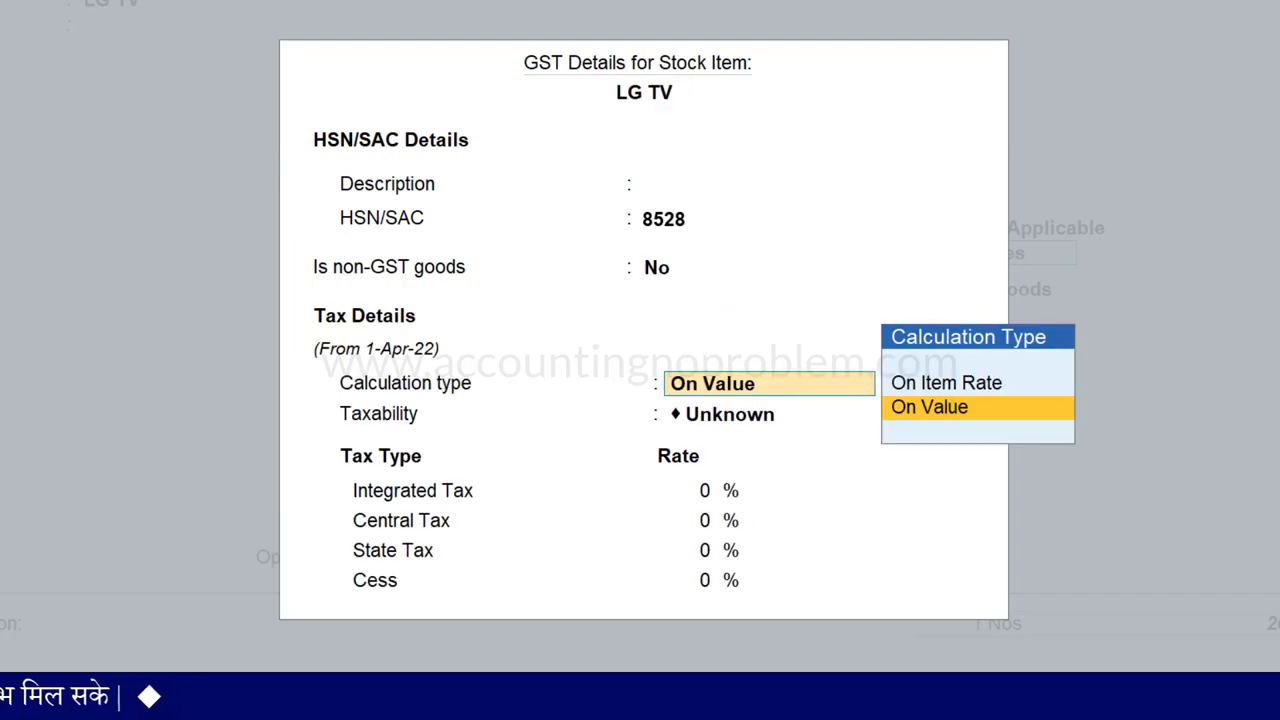
key("Return")
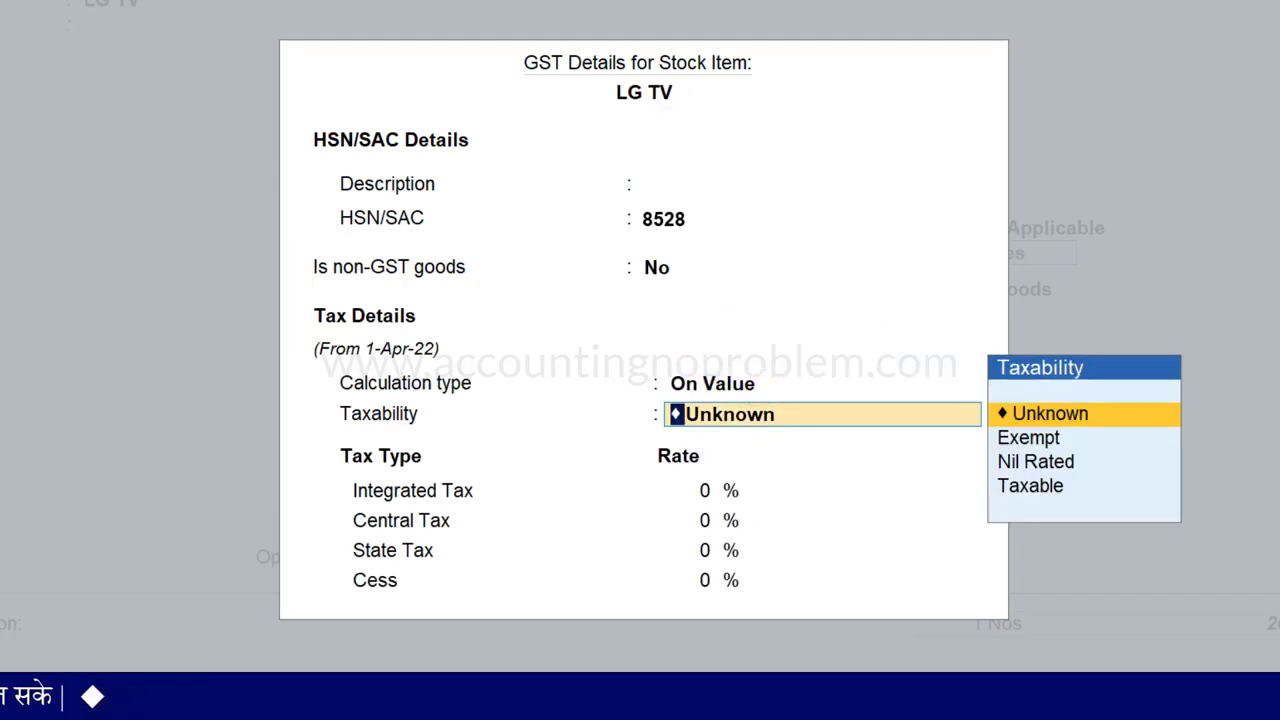
key("Down")
key("Down")
key("Down")
key("Return")
key("Return")
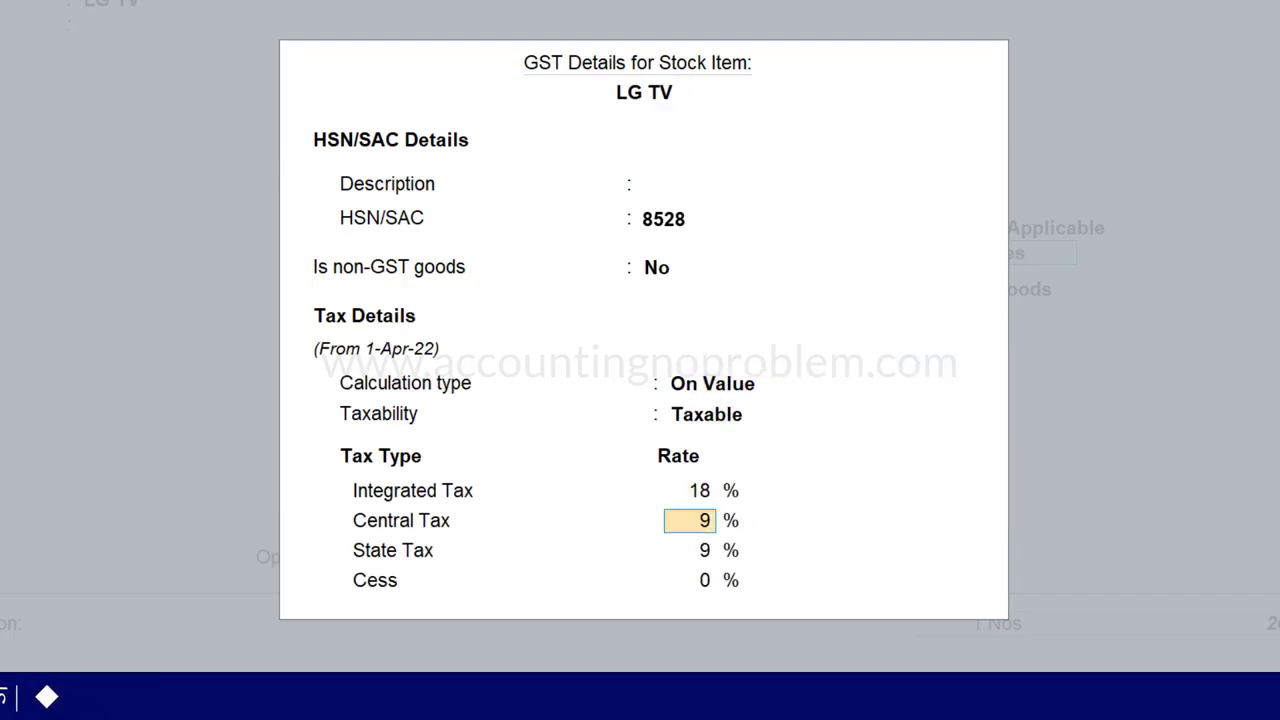
key("Return")
key("Return")
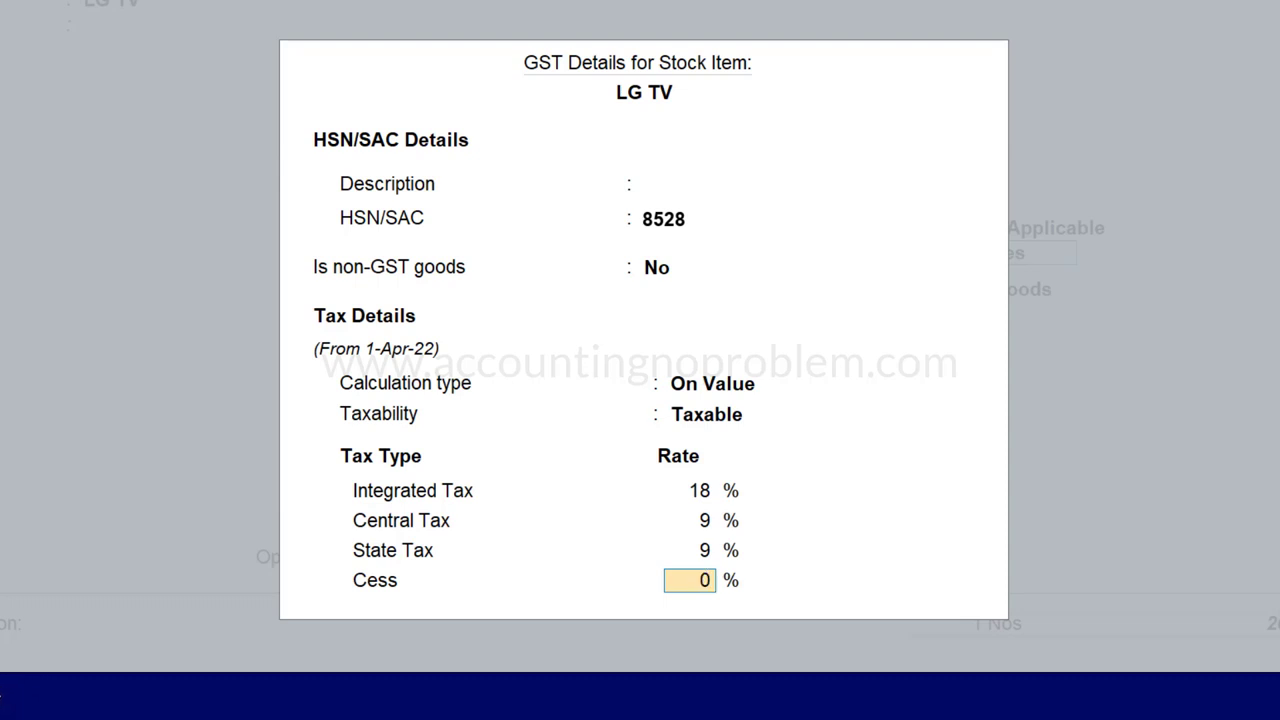
key("Return")
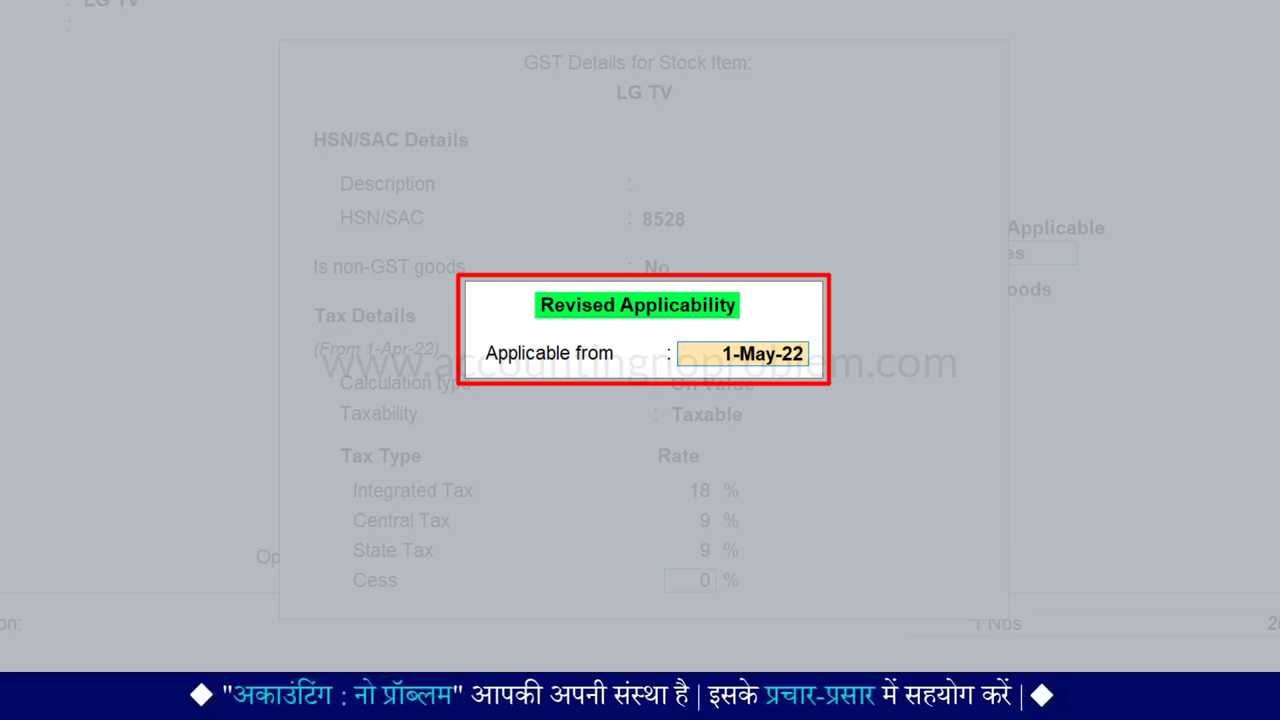
Make LG TV's GST details applicable from 1-Apr-22 and keep supply type Goods.
type("1.4.22")
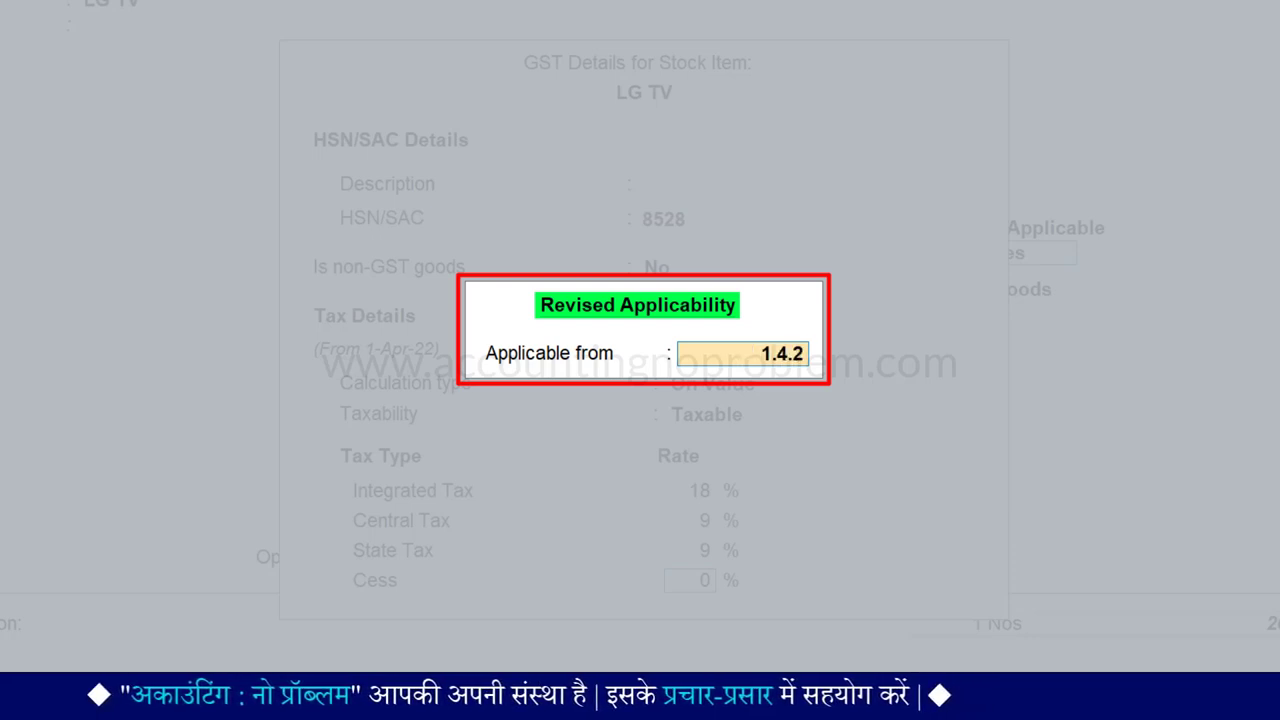
key("Return")
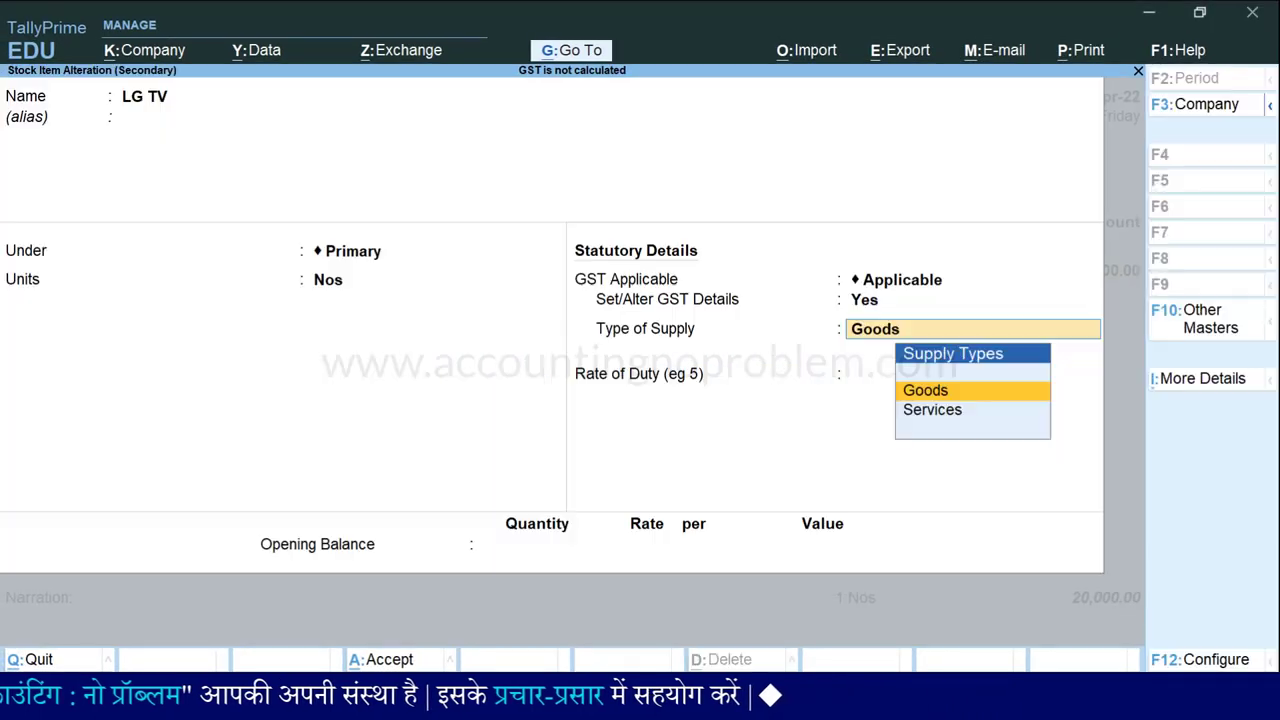
key("Return")
key("Return")
key("Return")
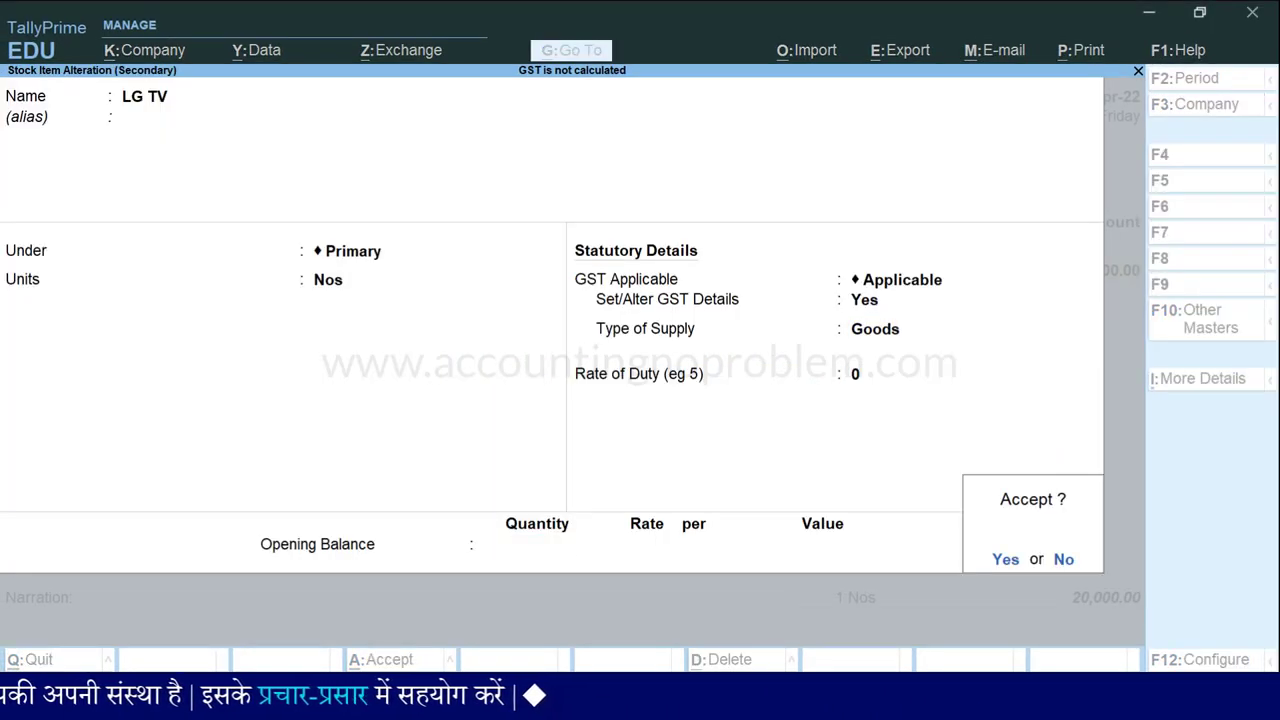
key("Return")
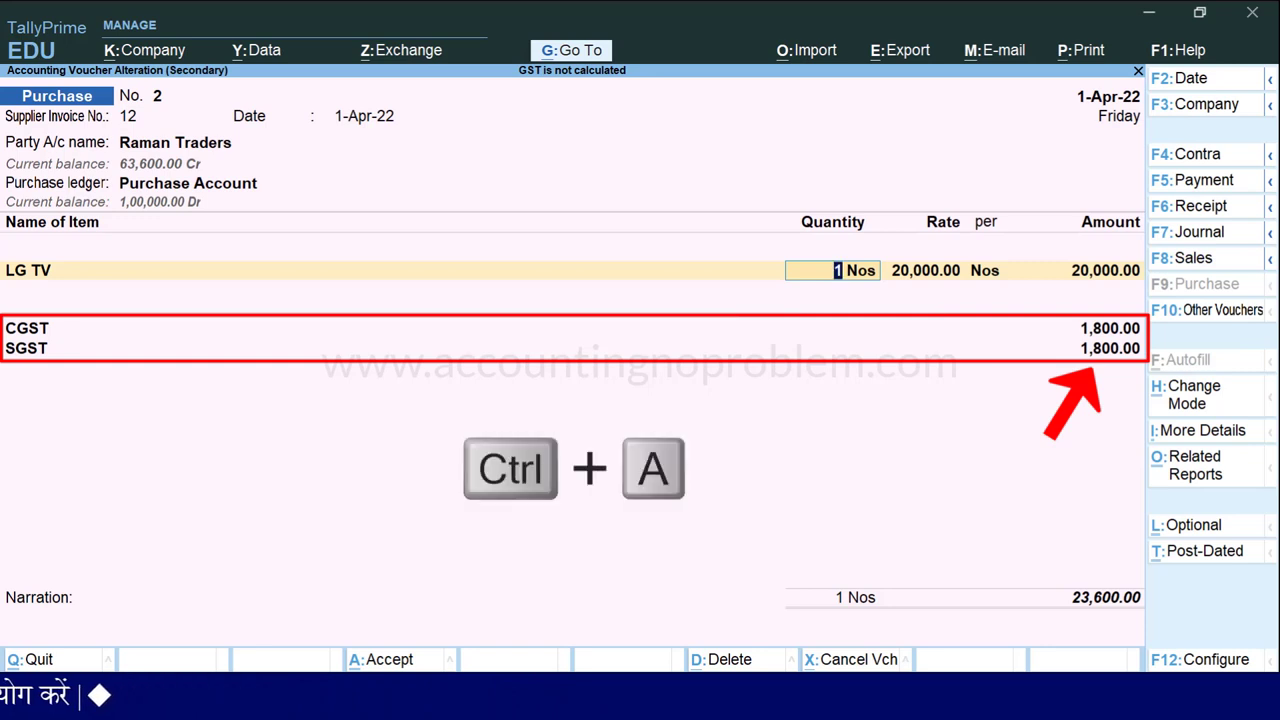
Save voucher 2 and open Raman Traders' Panasonic TV purchase voucher No. 3.
key("ctrl+a")
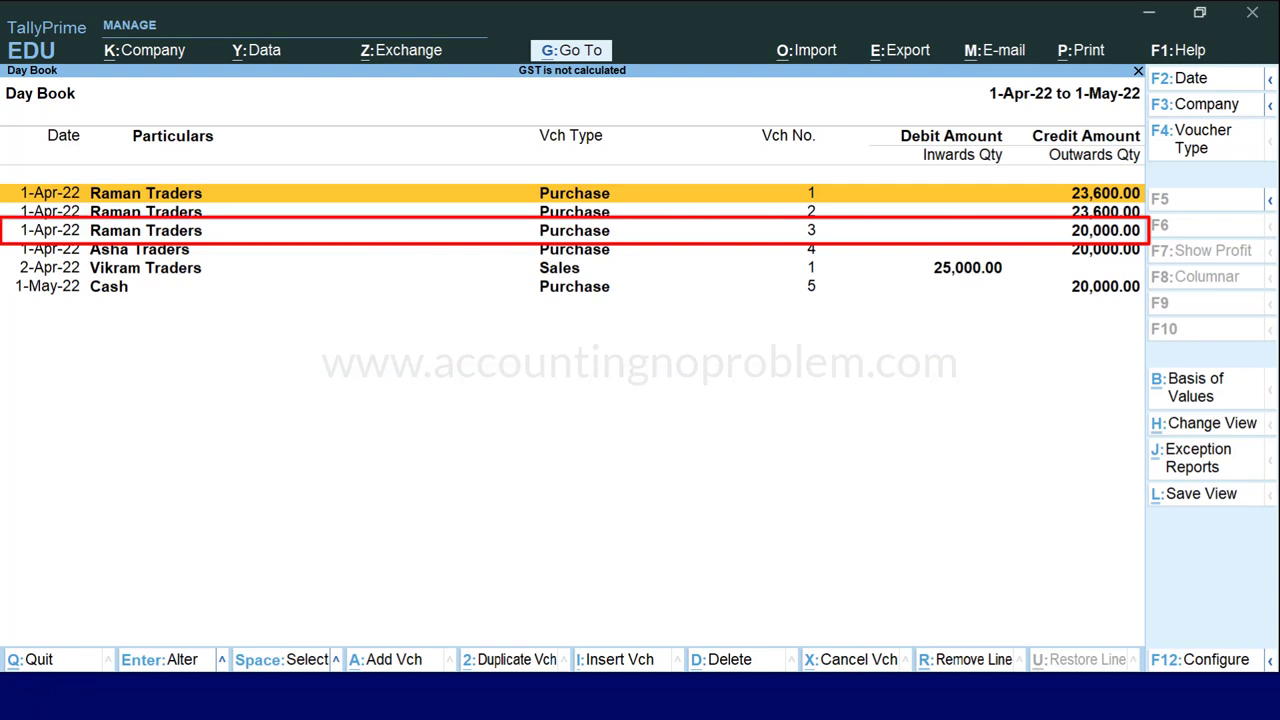
key("Down")
key("Down")
key("Return")
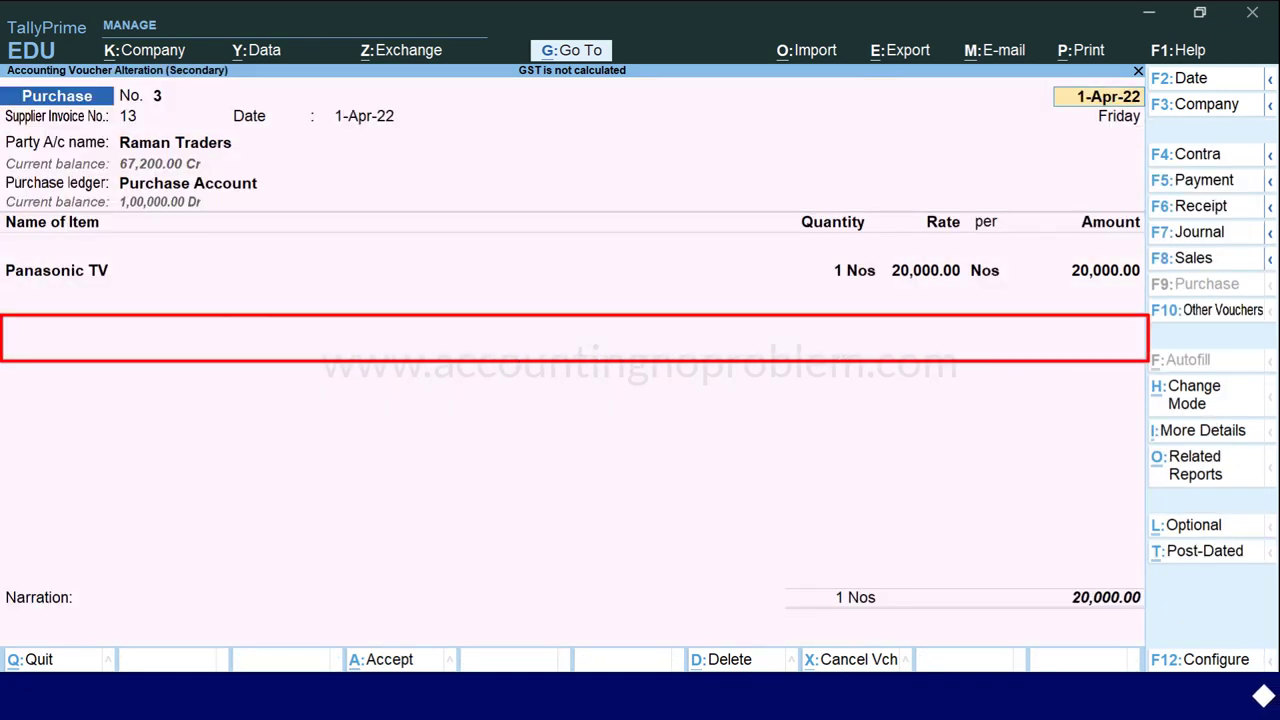
key("Return")
key("Return")
key("Return")
key("Return")
key("Return")
key("Return")
key("Return")
key("Return")
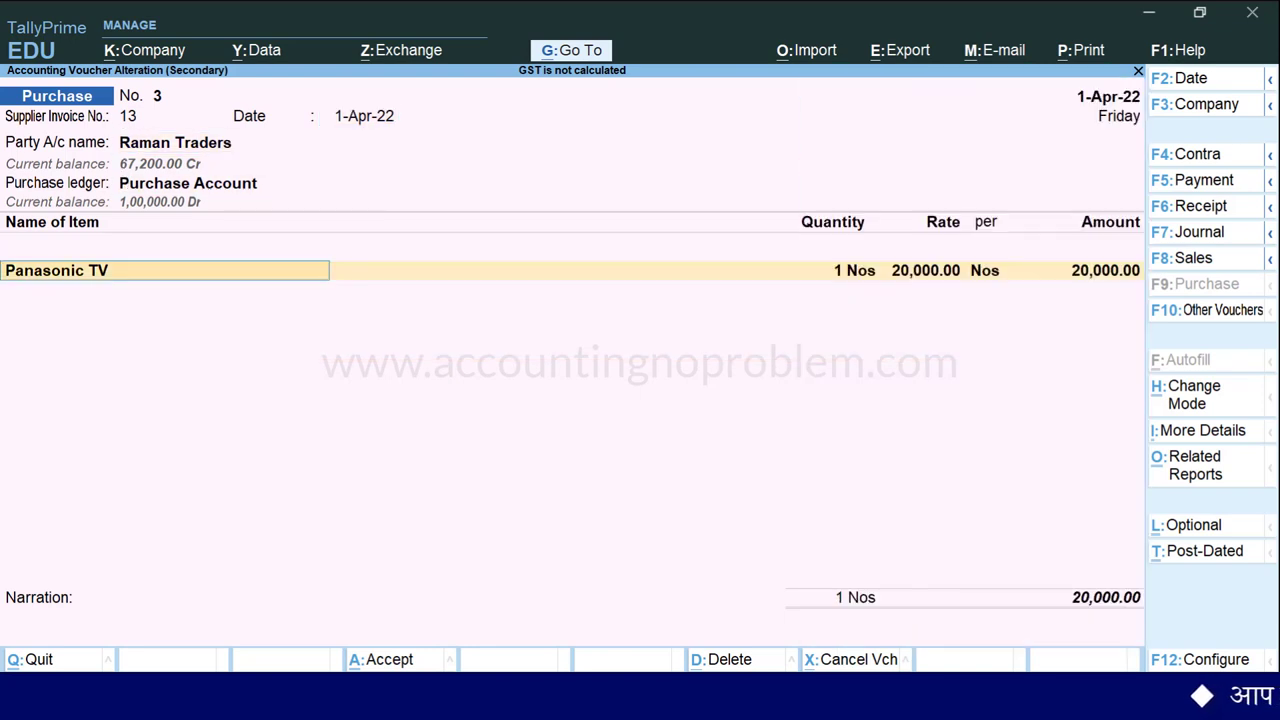
Add blank CGST and SGST lines below Panasonic TV and view the GST tax analysis.
key("Return")
key("Return")
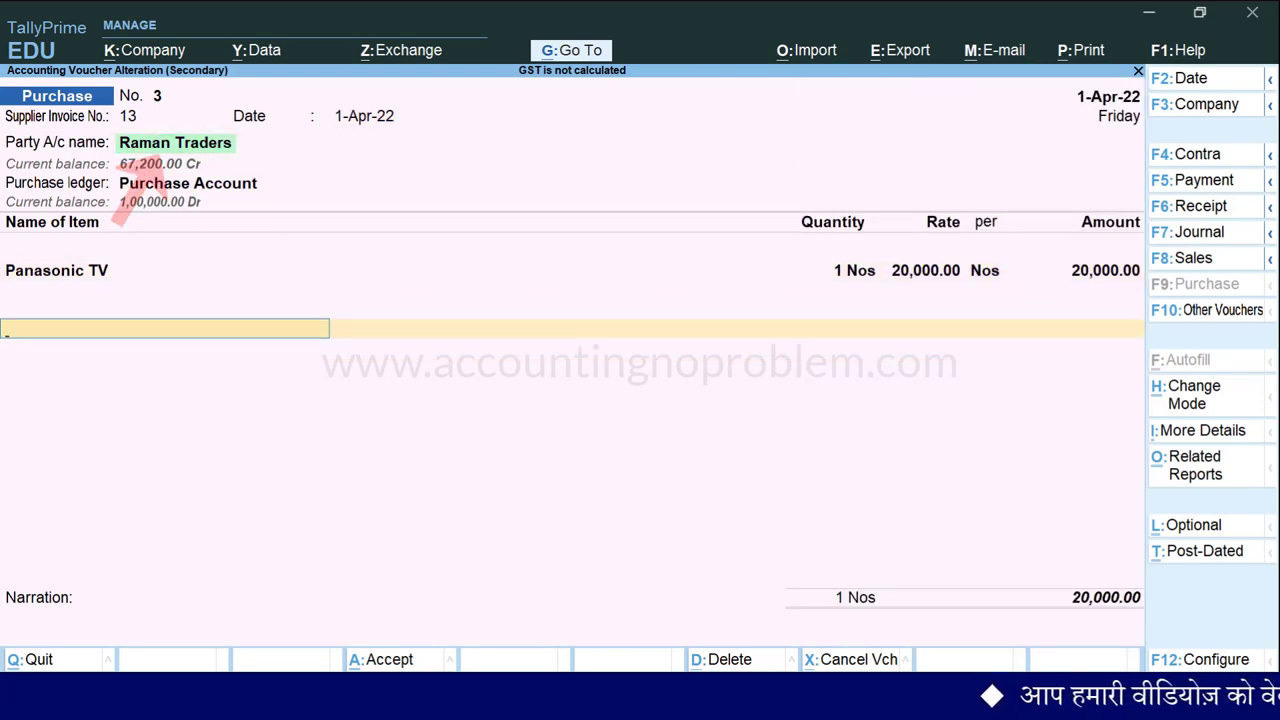
type("Cg")
key("Return")
key("Return")
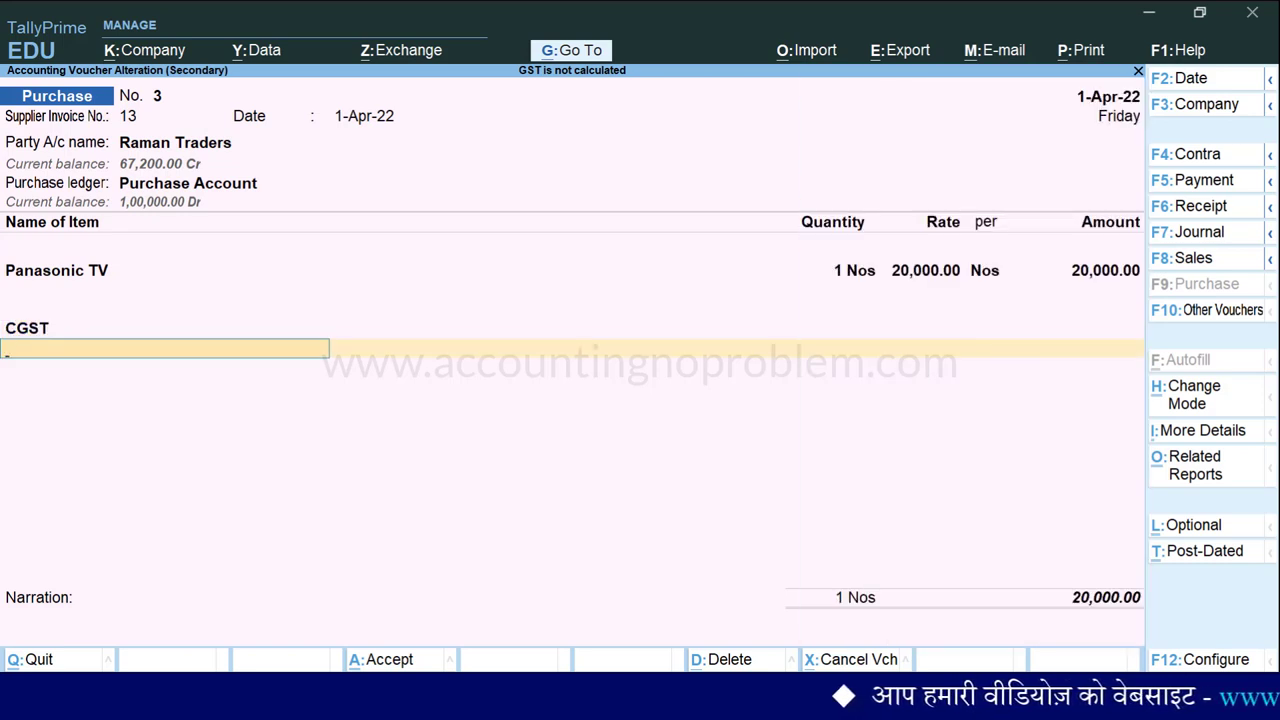
type("Sg")
key("Return")
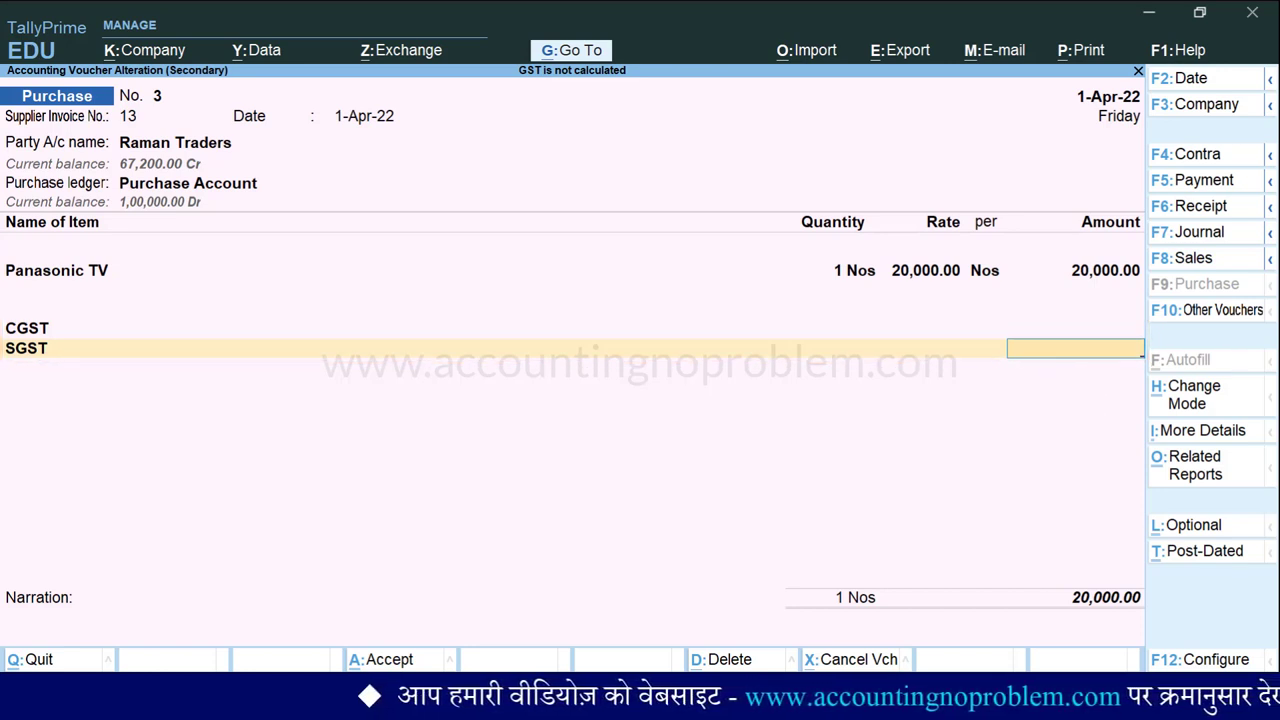
key("alt+a")
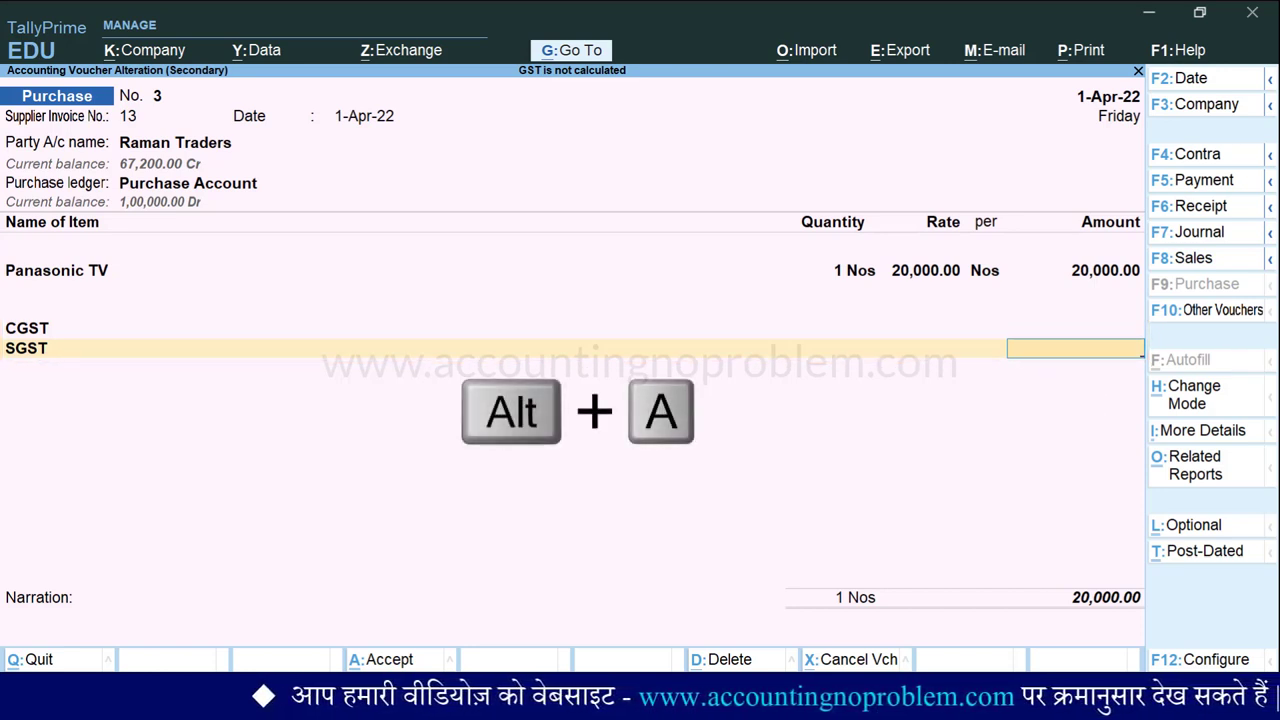
key("alt+F5")
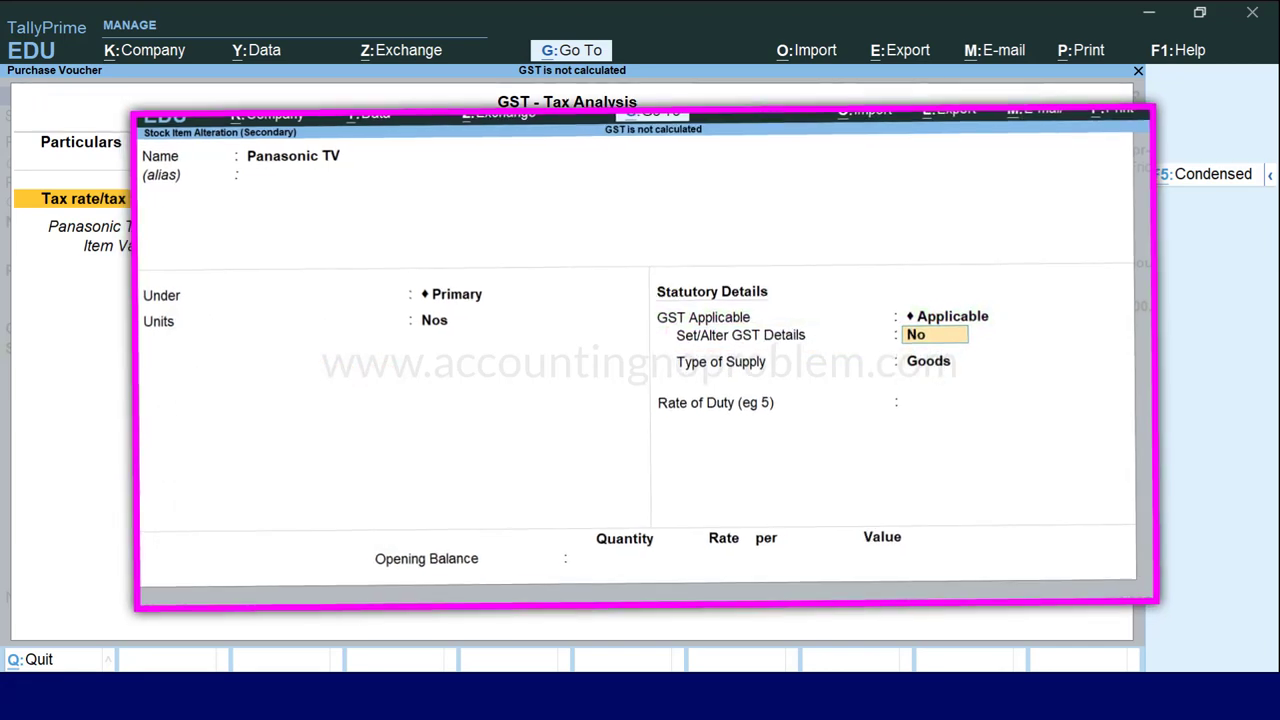
key("Escape")
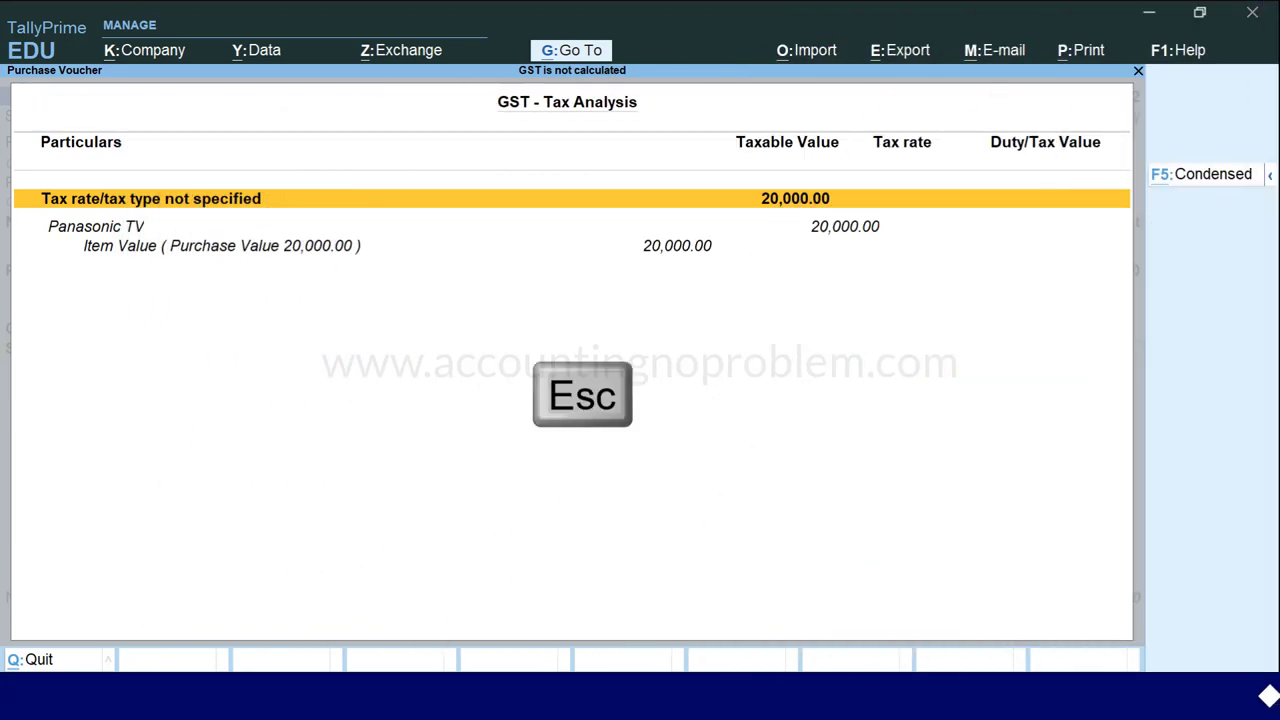
key("BackSpace")
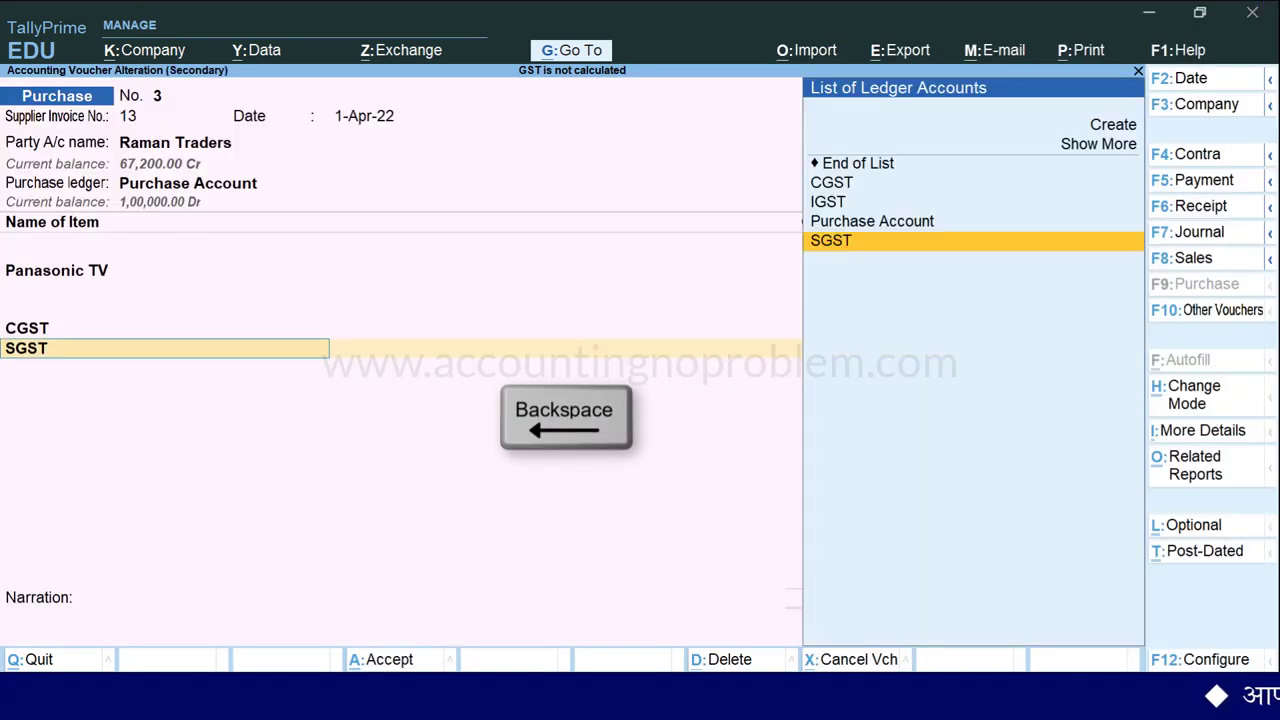
Alter the Panasonic TV item to enable GST details with HSN code 8528.
key("BackSpace")
key("BackSpace")
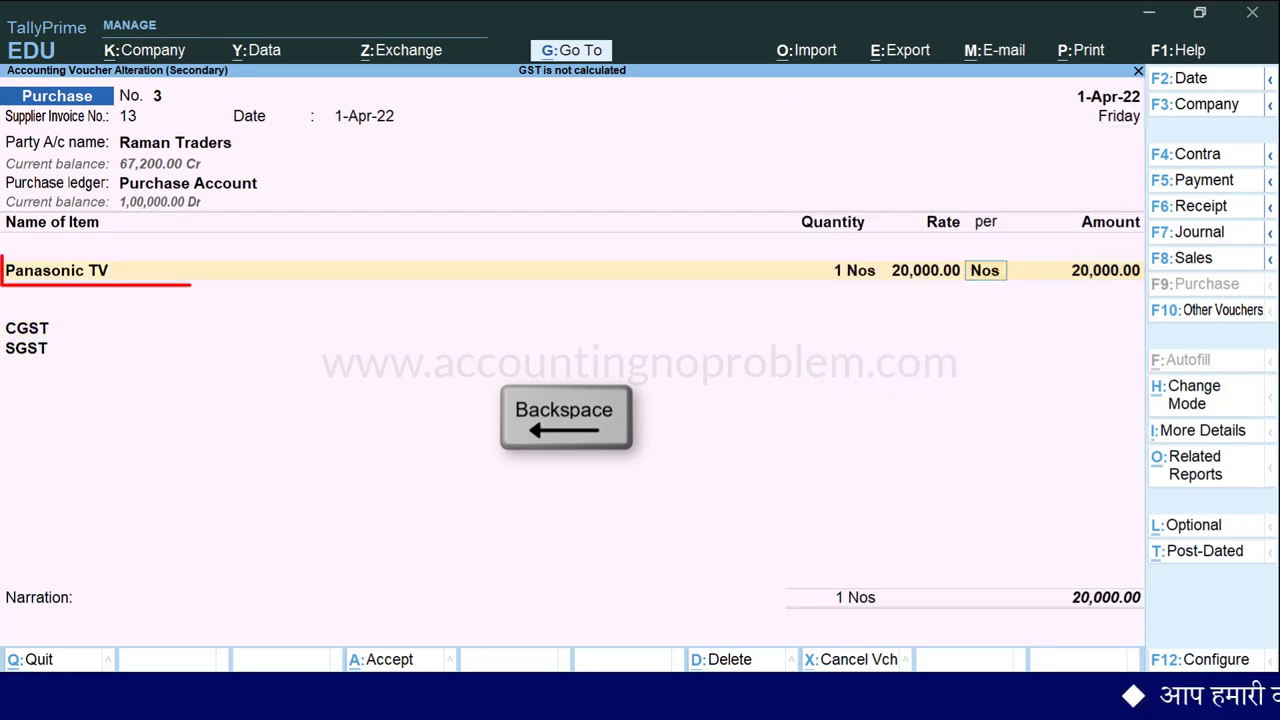
key("BackSpace")
key("BackSpace")
key("BackSpace")
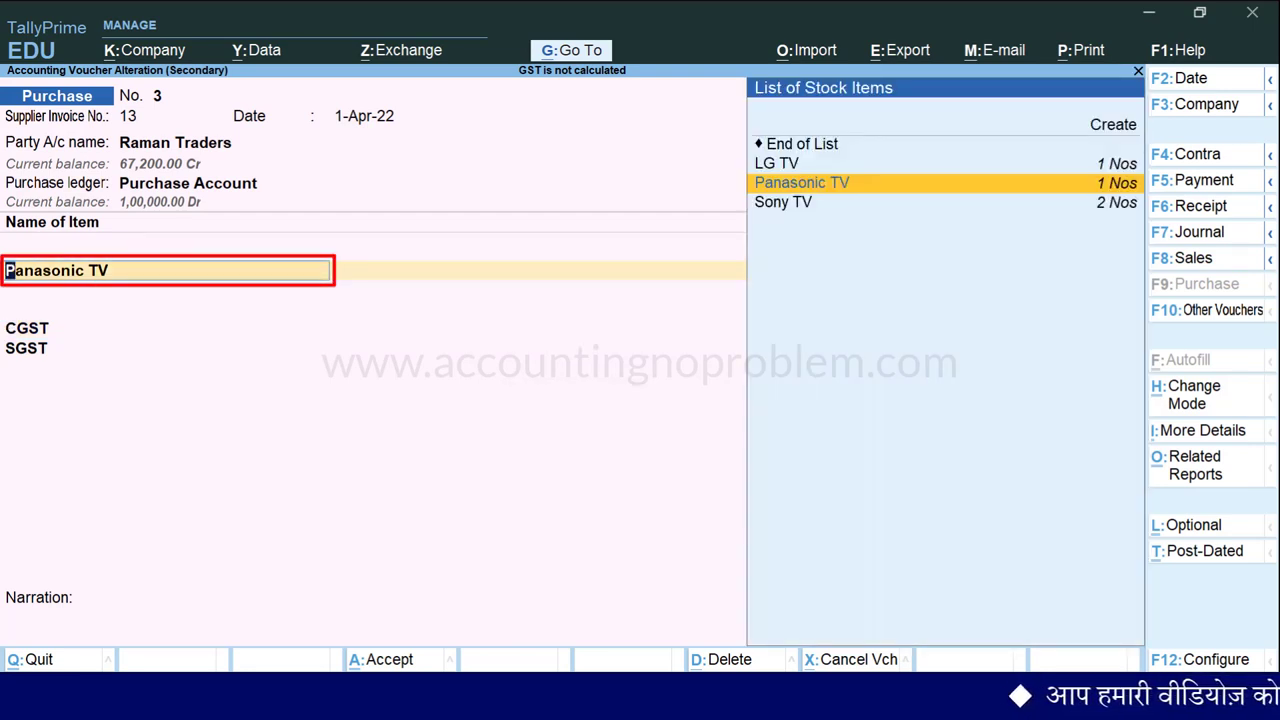
key("ctrl+Return")
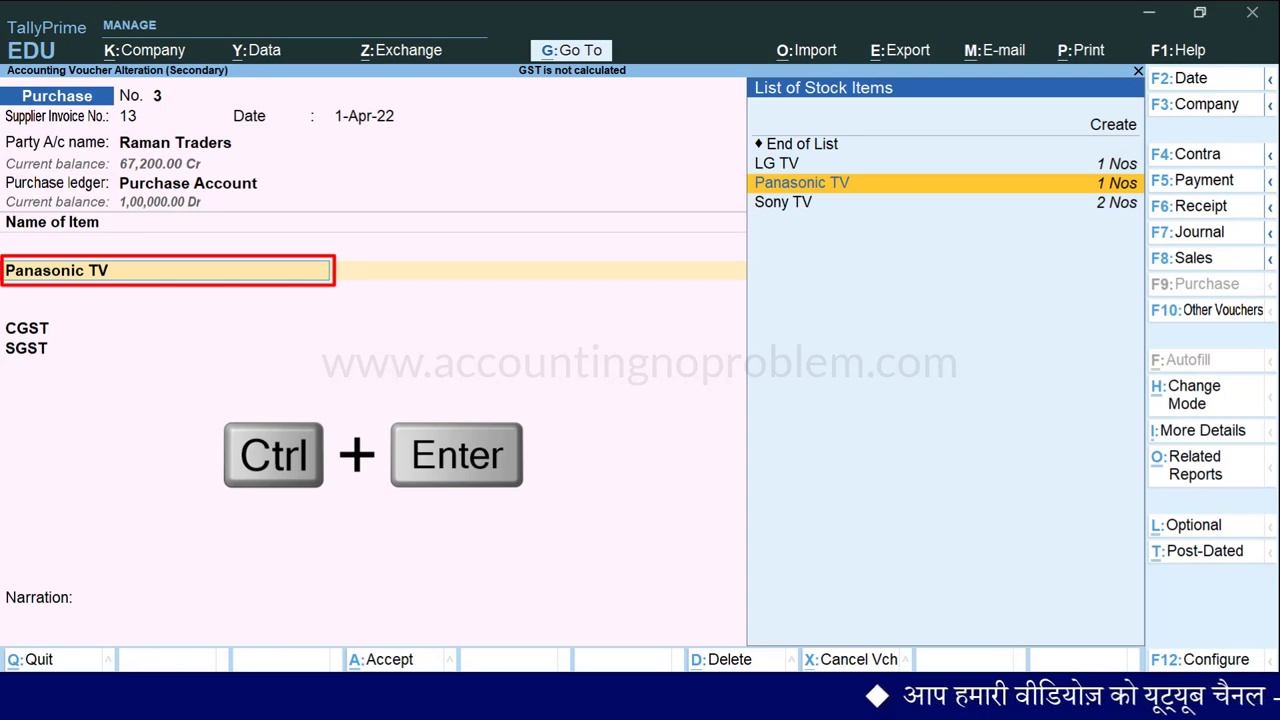
key("Return")
key("Return")
key("Return")
key("Return")
key("Return")
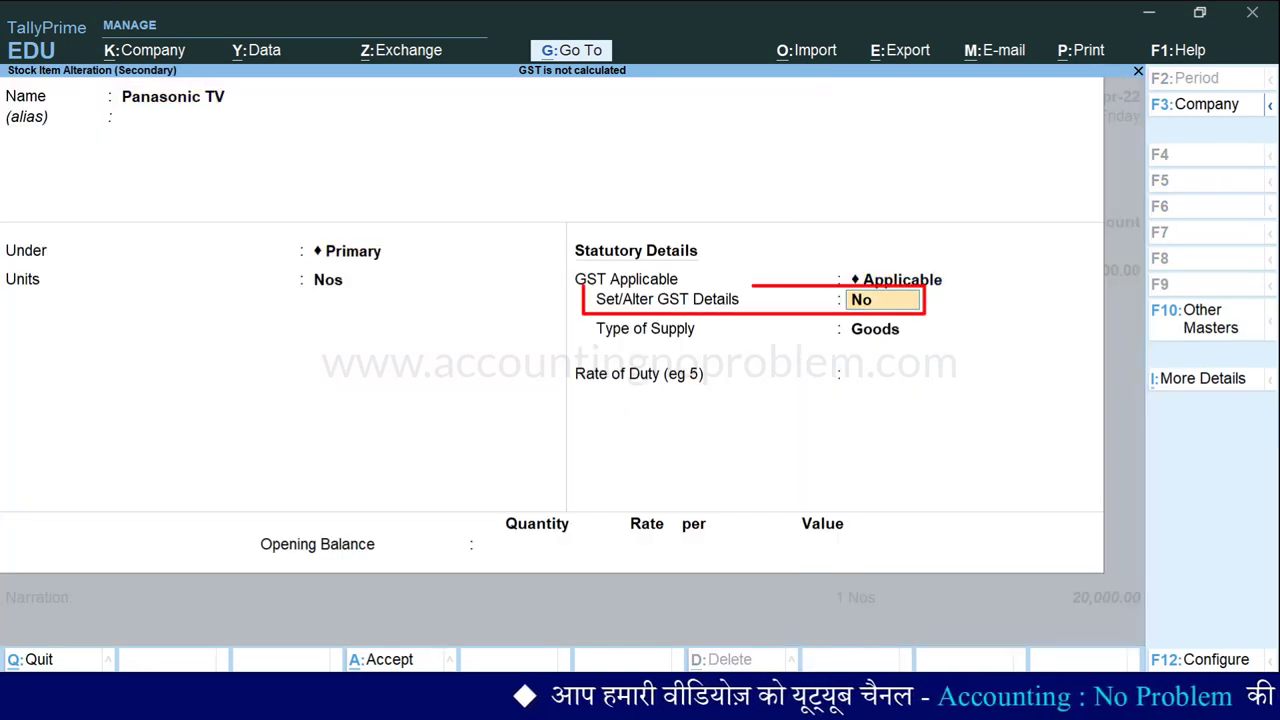
type("yes")
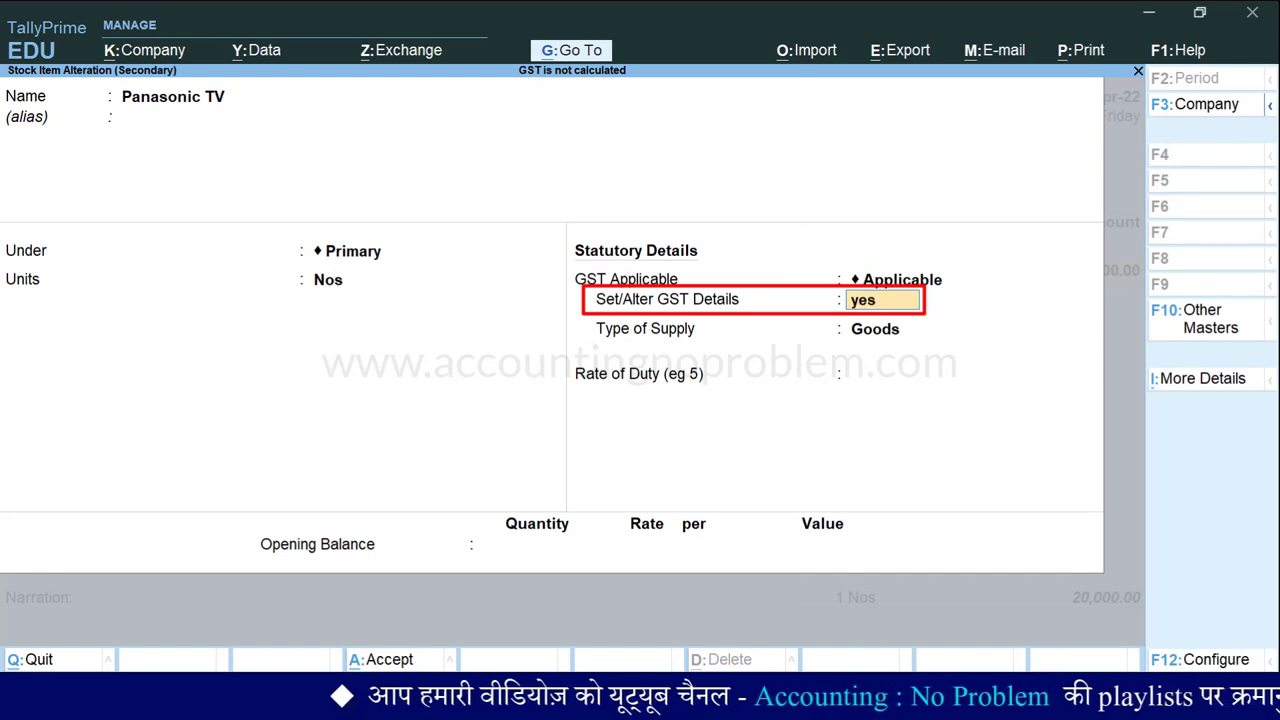
key("Return")
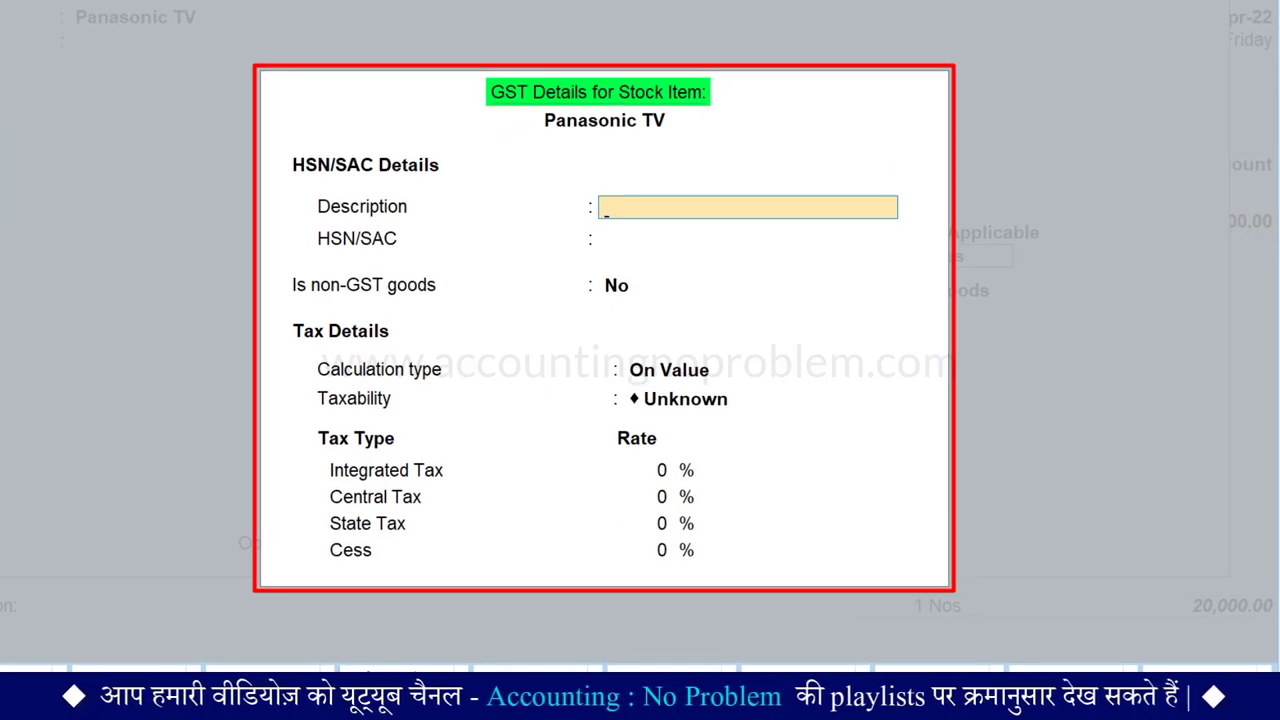
key("Return")
type("8528")
key("Return")
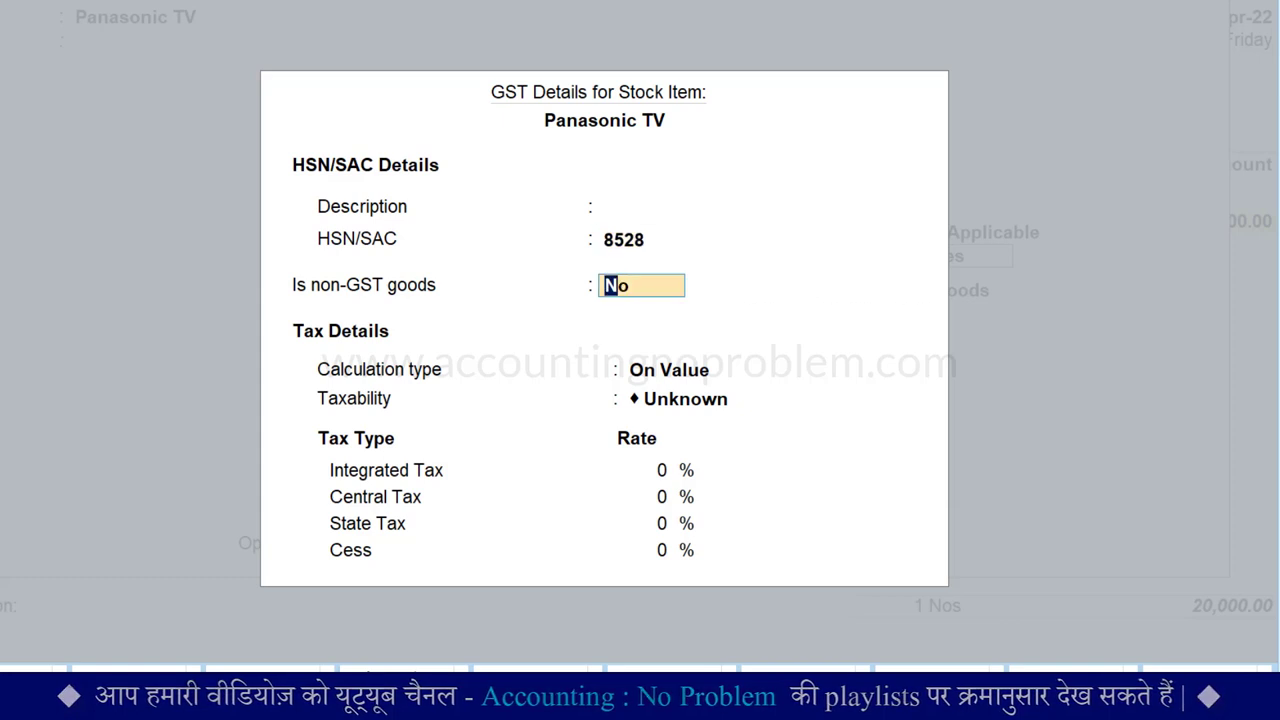
Set Panasonic TV's taxability to Taxable, confirm the tax rates, and save the item.
key("Return")
key("Return")
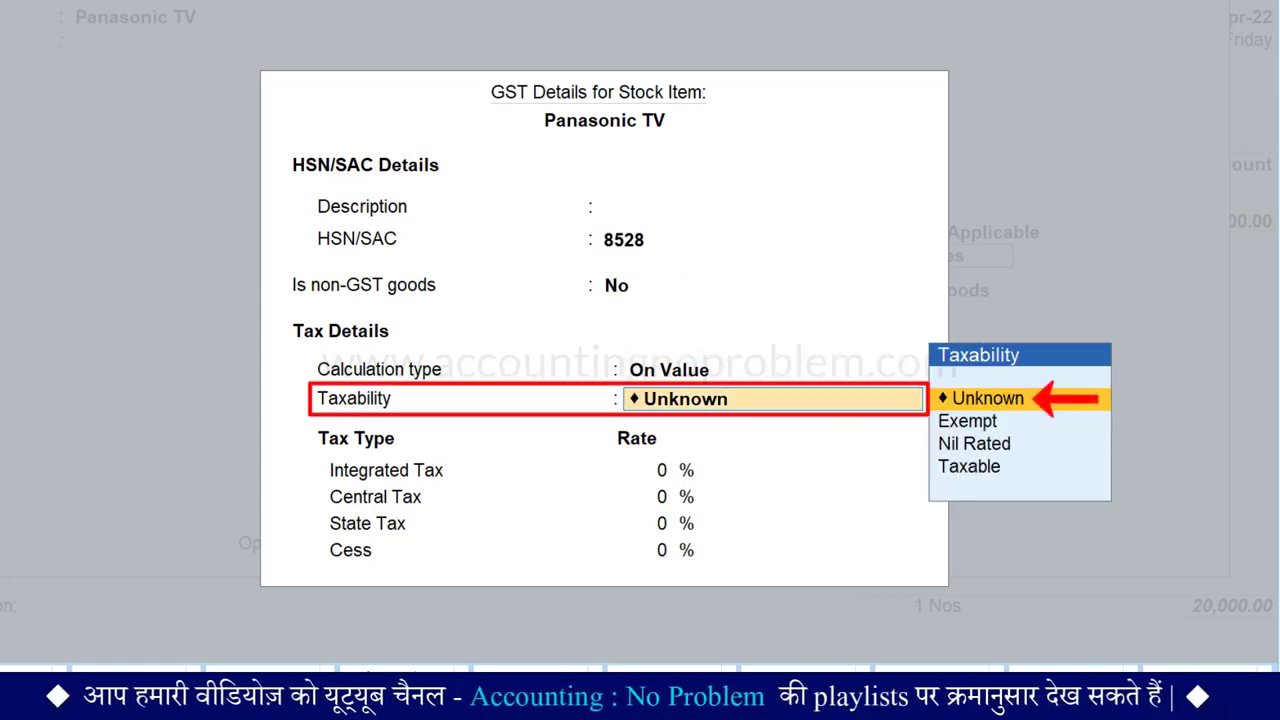
key("Down")
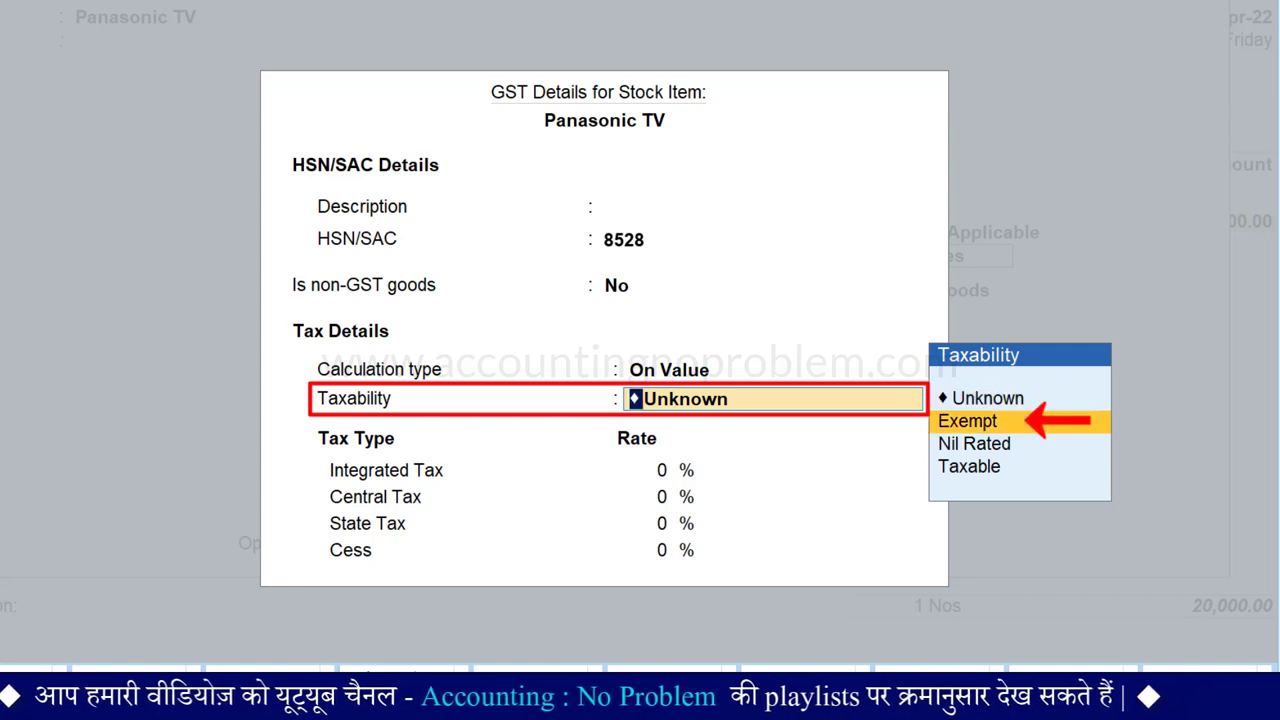
key("Down")
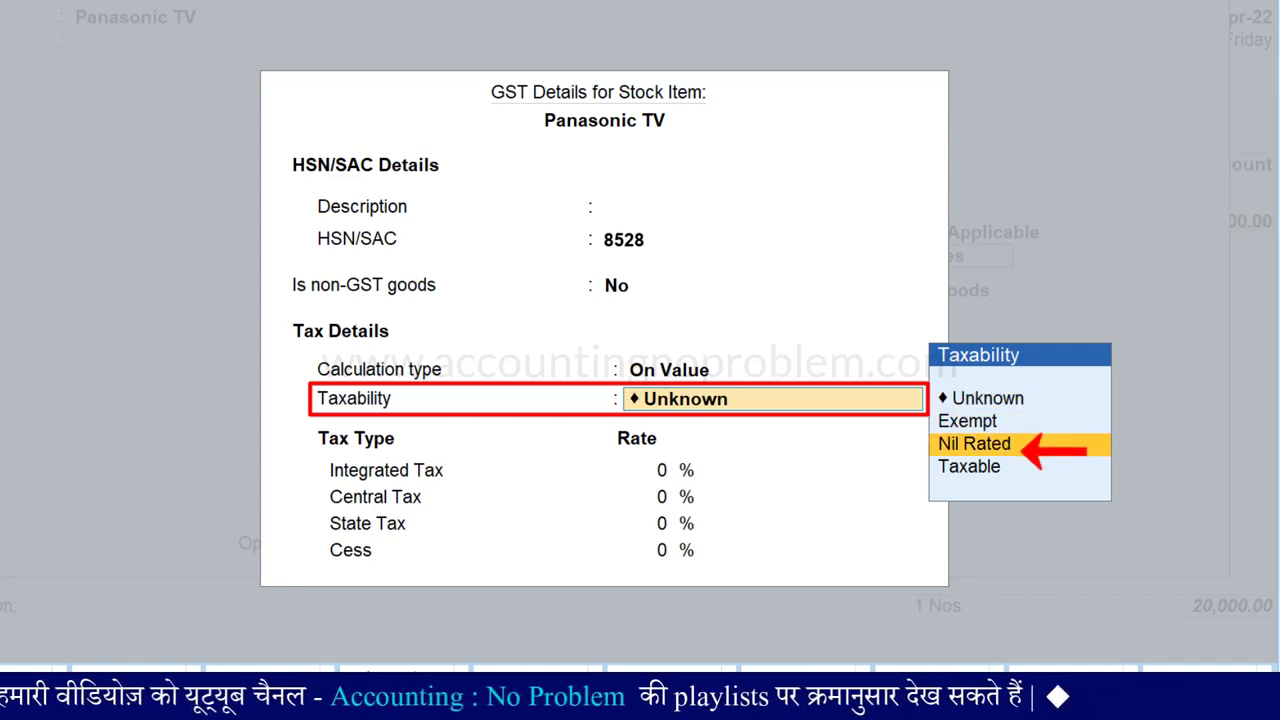
key("Down")
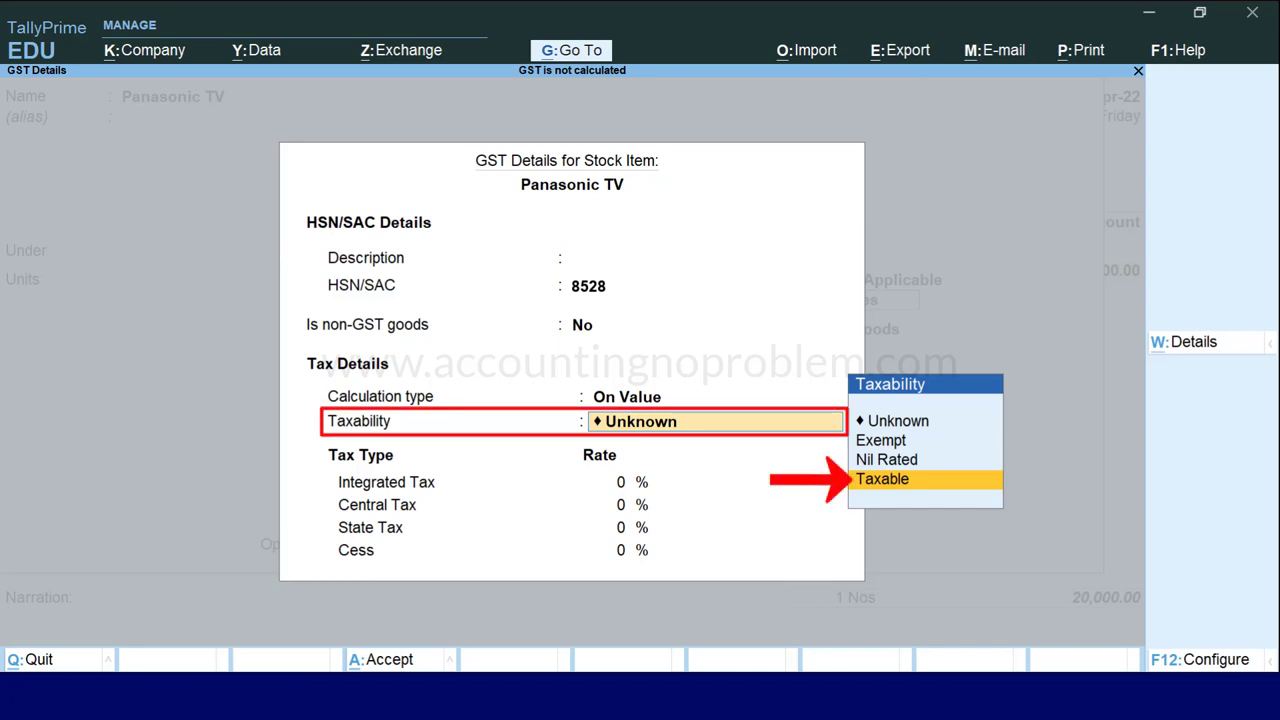
key("Return")
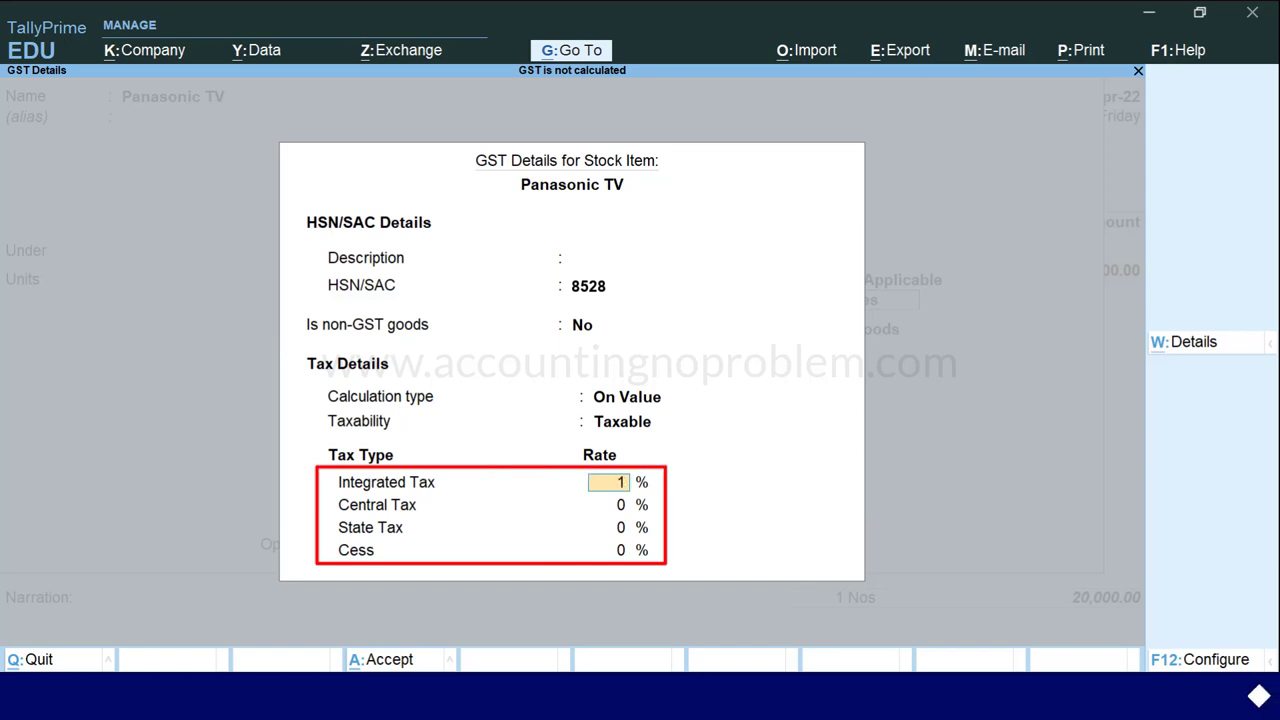
key("Return")
key("Return")
key("Return")
key("Return")
key("Return")
key("Return")
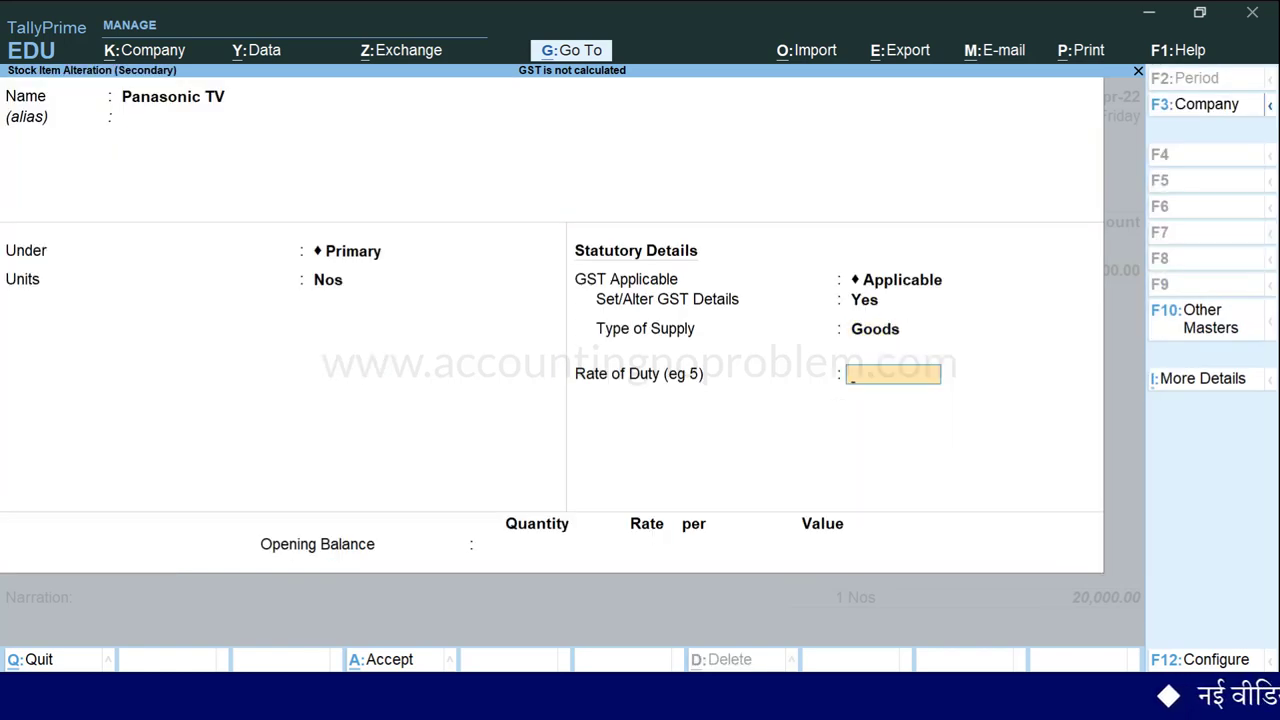
key("Return")
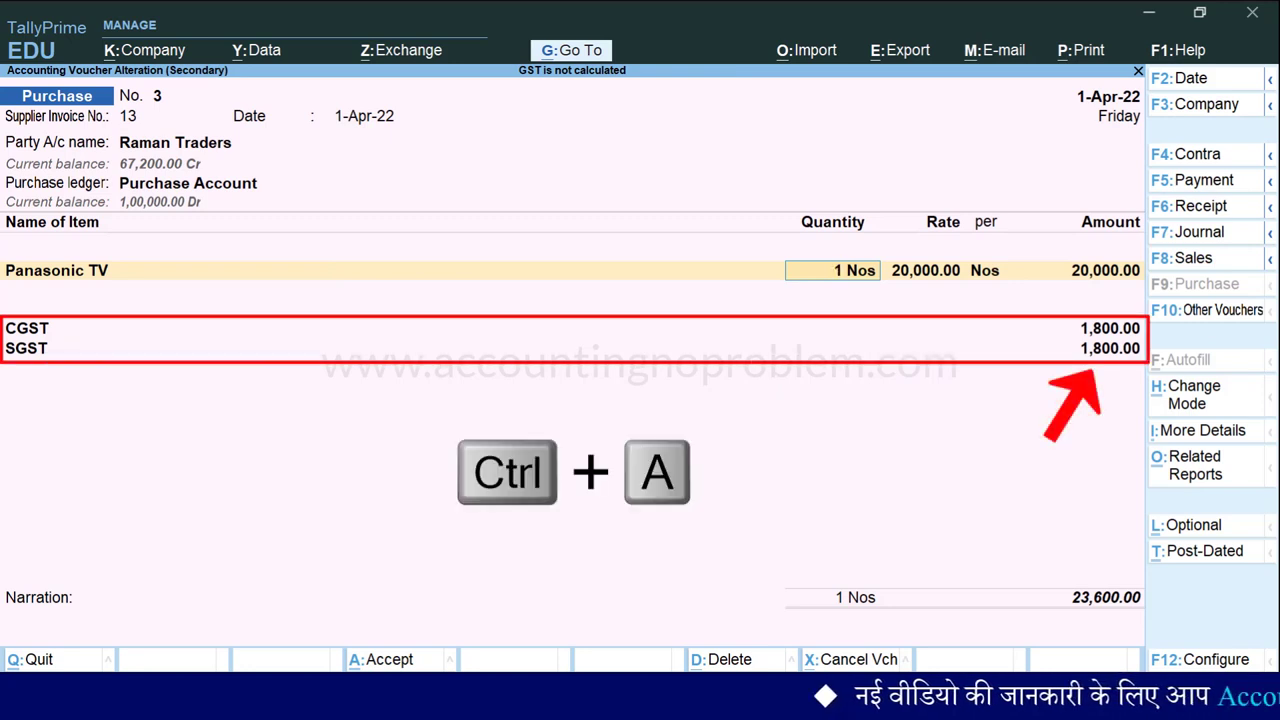
Save voucher 3 and open Asha Traders' Sony TV purchase voucher 4.
key("ctrl+a")
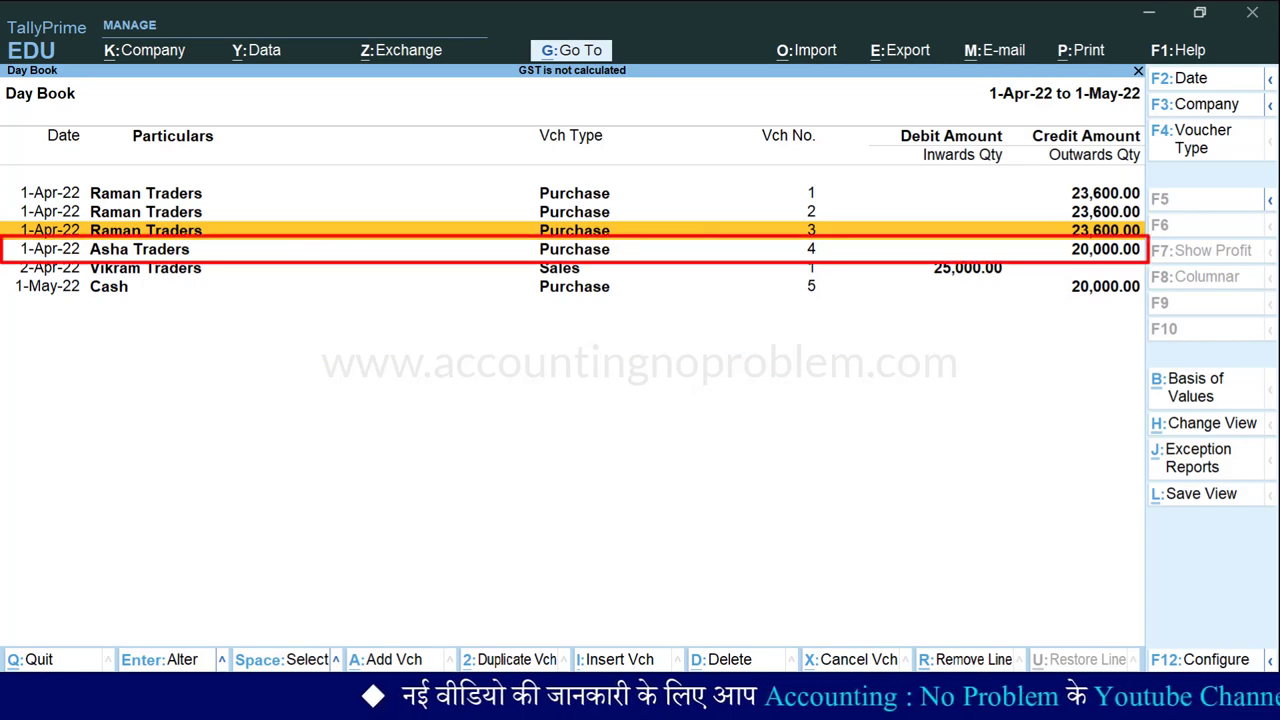
key("Down")
key("Return")
key("Return")
key("Return")
key("Return")
key("Return")
key("Return")
key("Return")
key("Return")
key("Return")
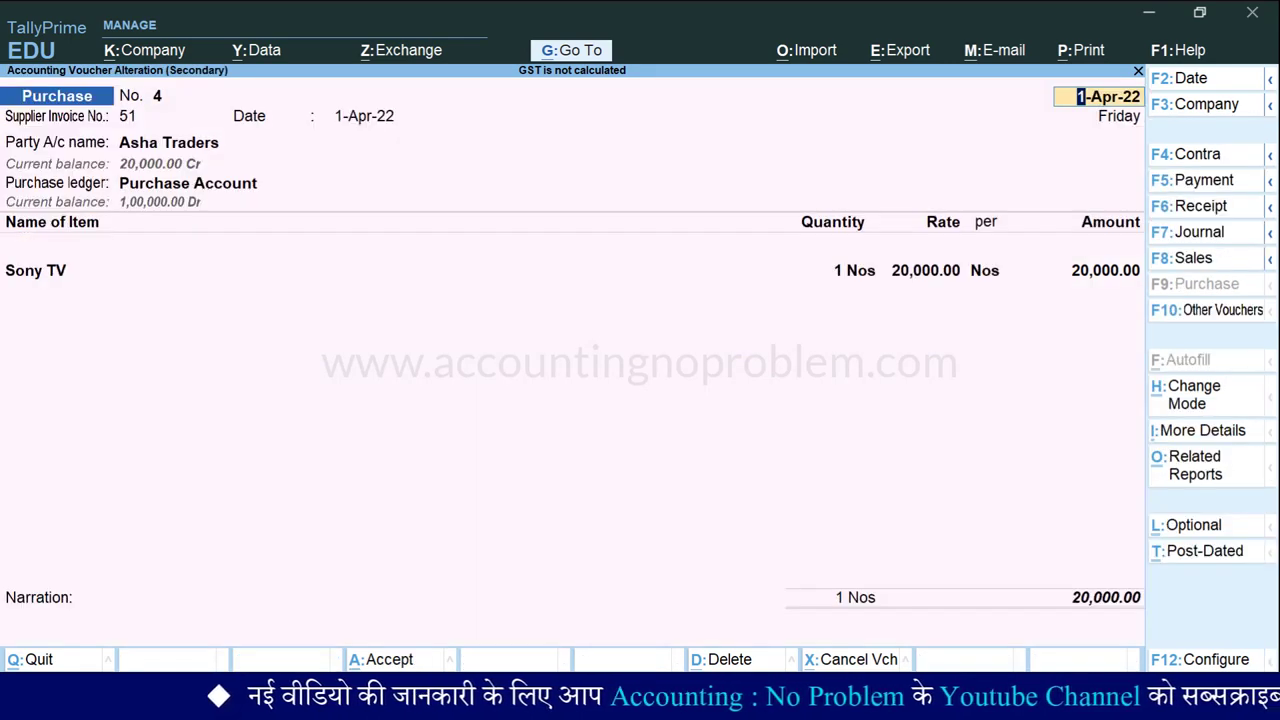
Add an IGST ledger line below Sony TV and view the GST tax analysis.
key("Return")
key("Return")
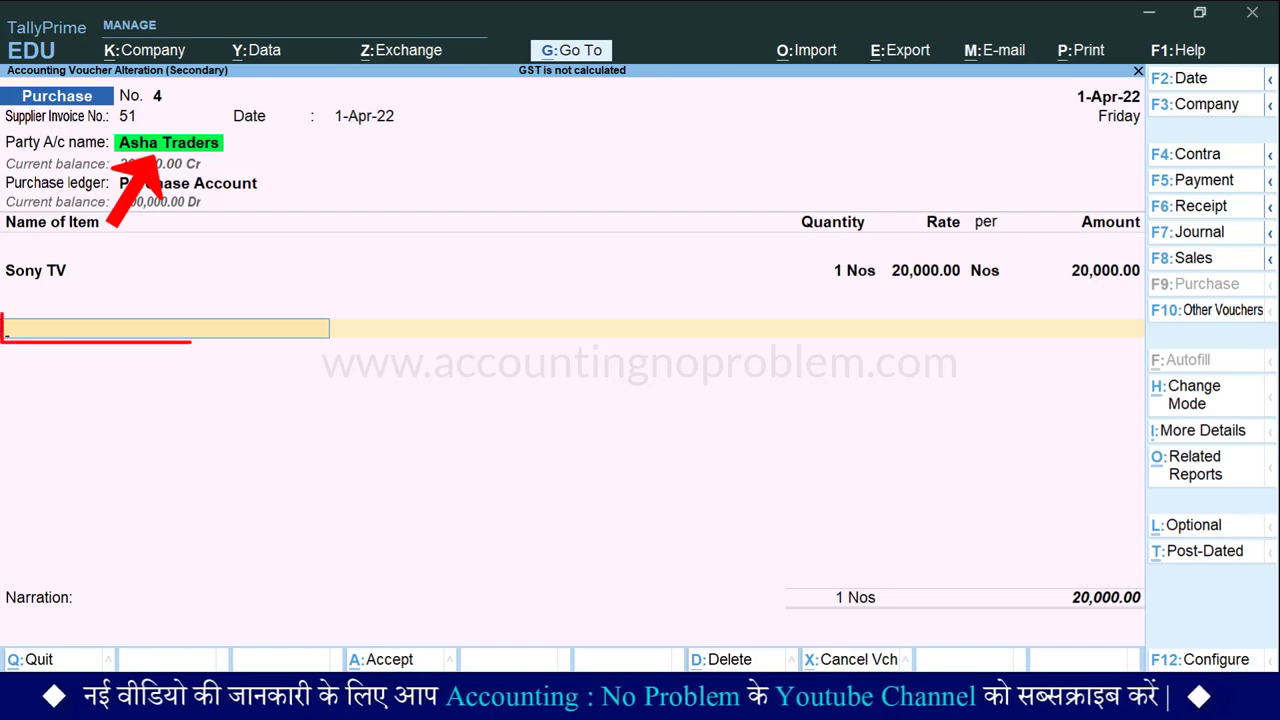
key("Return")
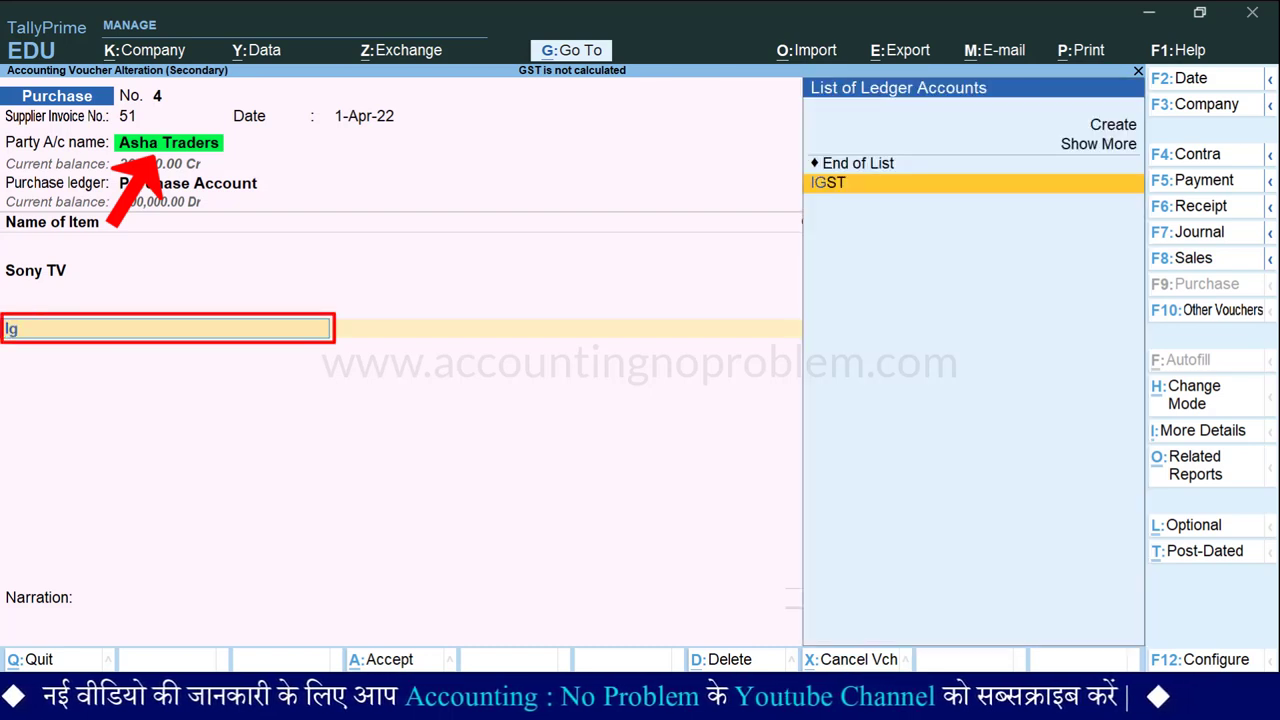
key("Return")
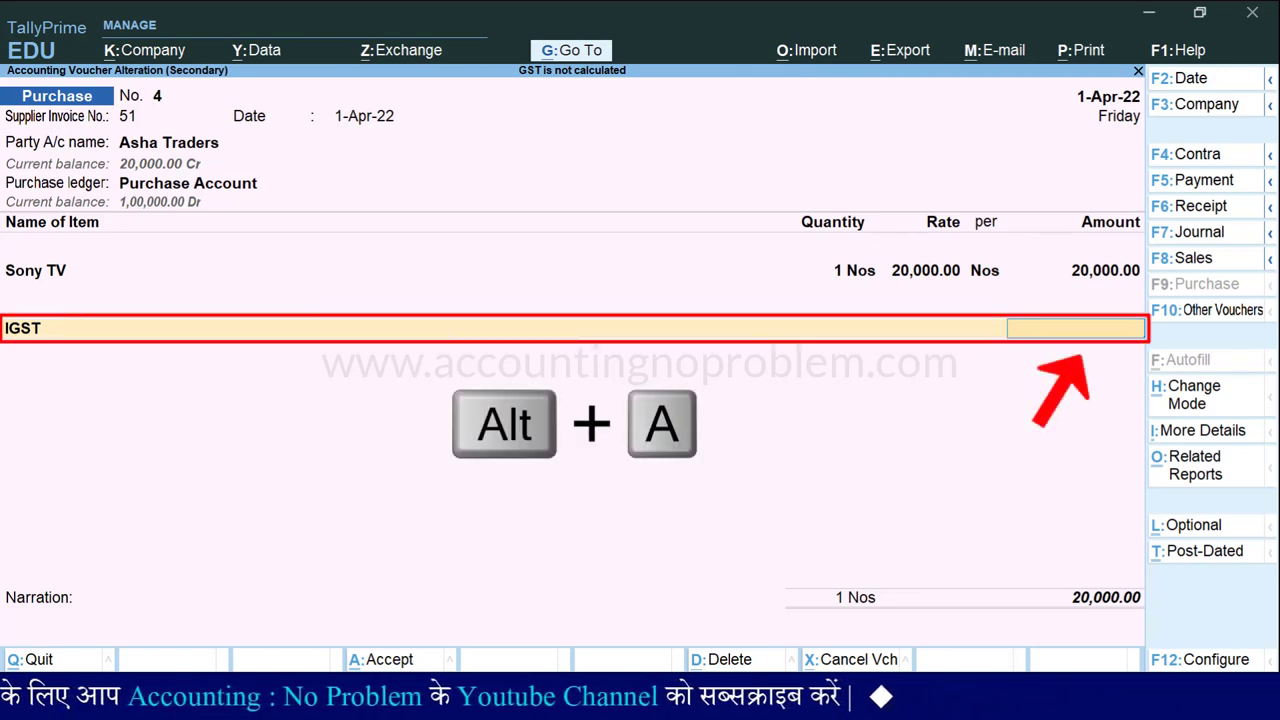
key("alt+a")
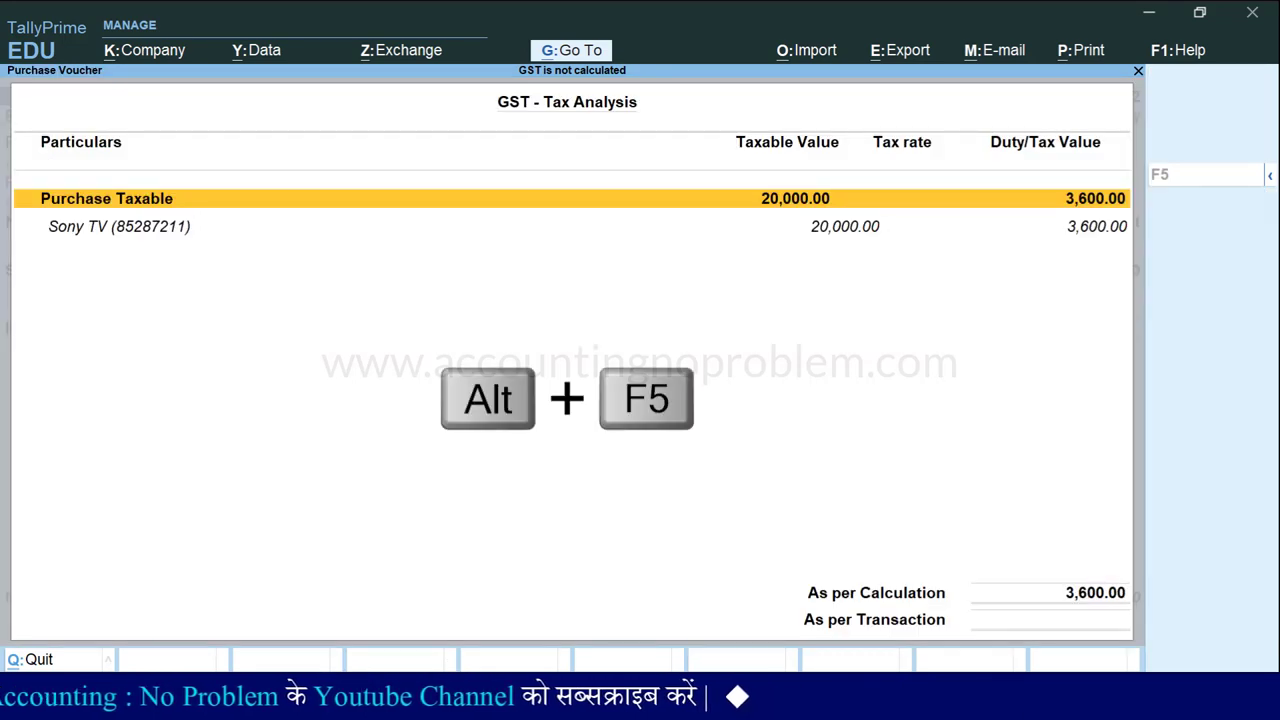
Check the detailed tax analysis showing 9% Central and State Tax, then close it.
key("alt+F5")
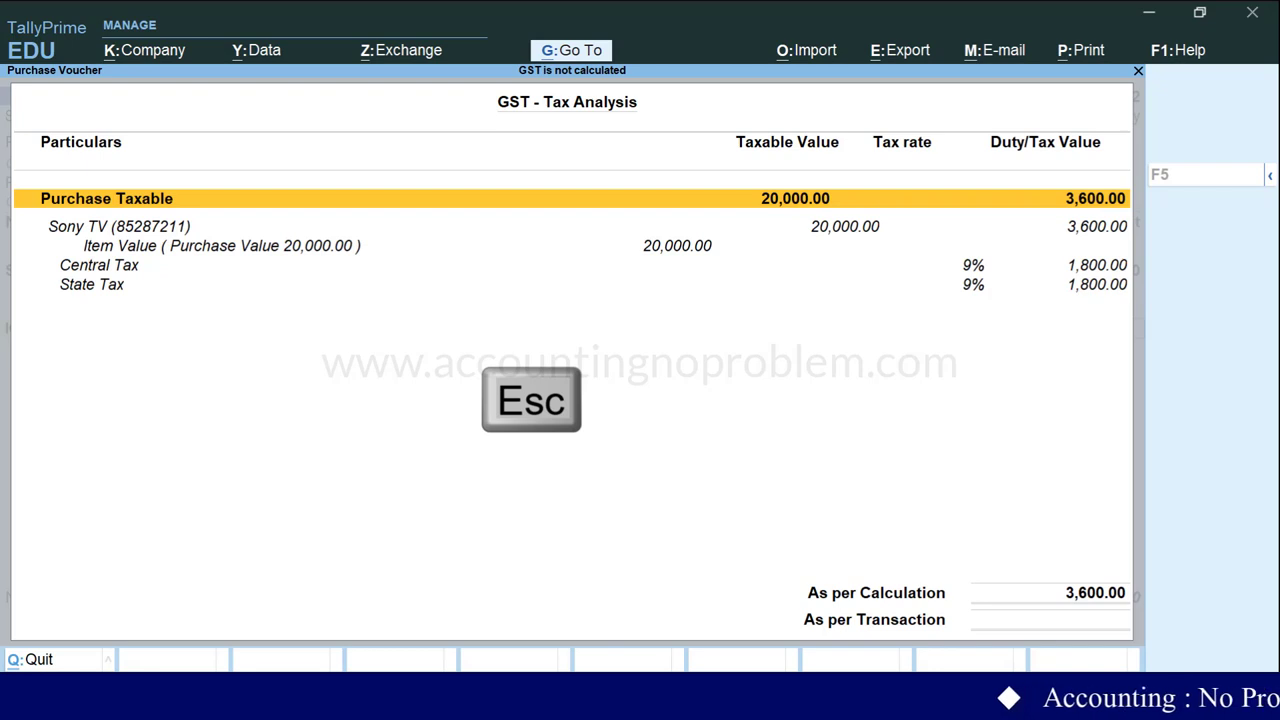
key("Escape")
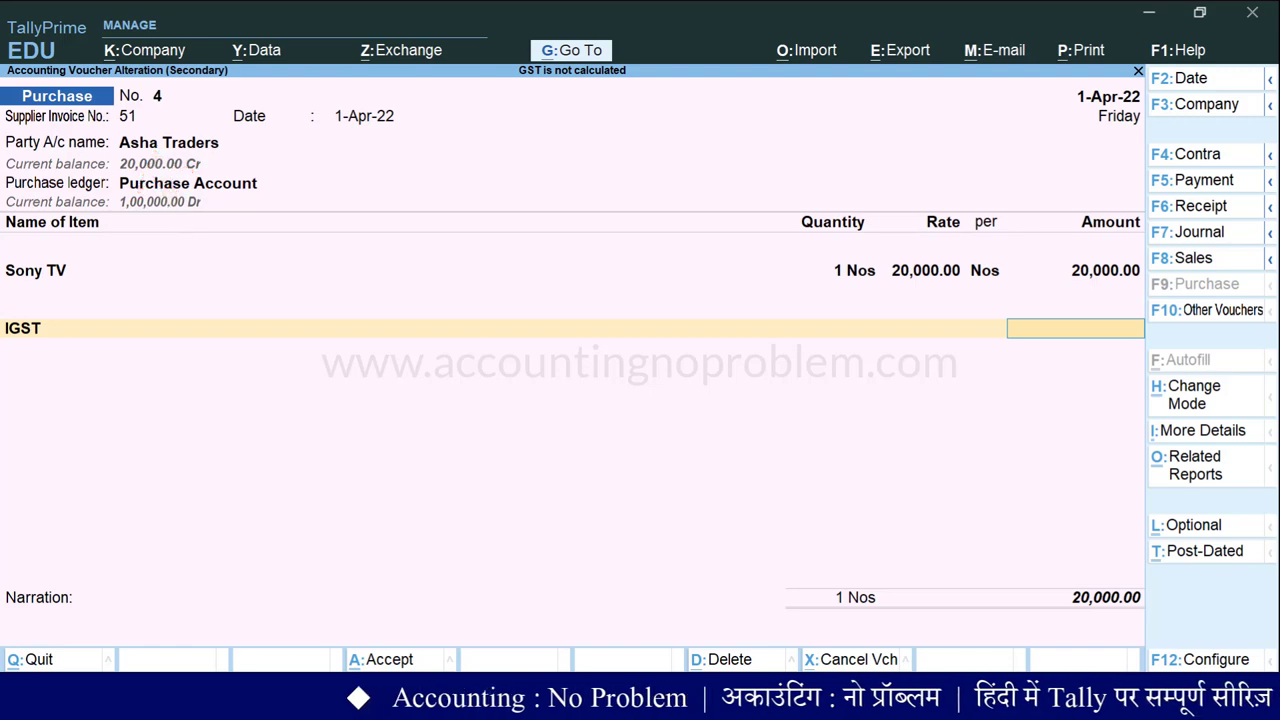
Change Asha Traders' ledger state from Madhya Pradesh to Maharashtra.
key("BackSpace")
key("BackSpace")
key("BackSpace")
key("BackSpace")
key("BackSpace")
key("BackSpace")
key("BackSpace")
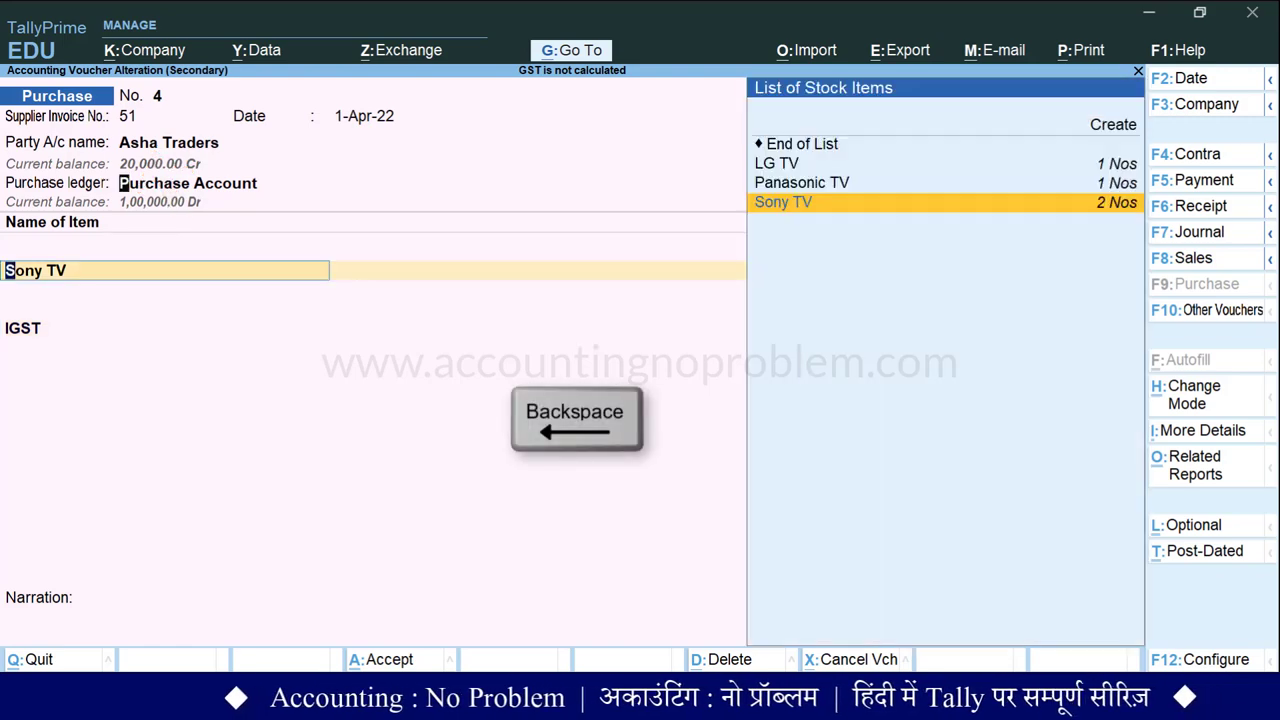
key("ctrl+Return")
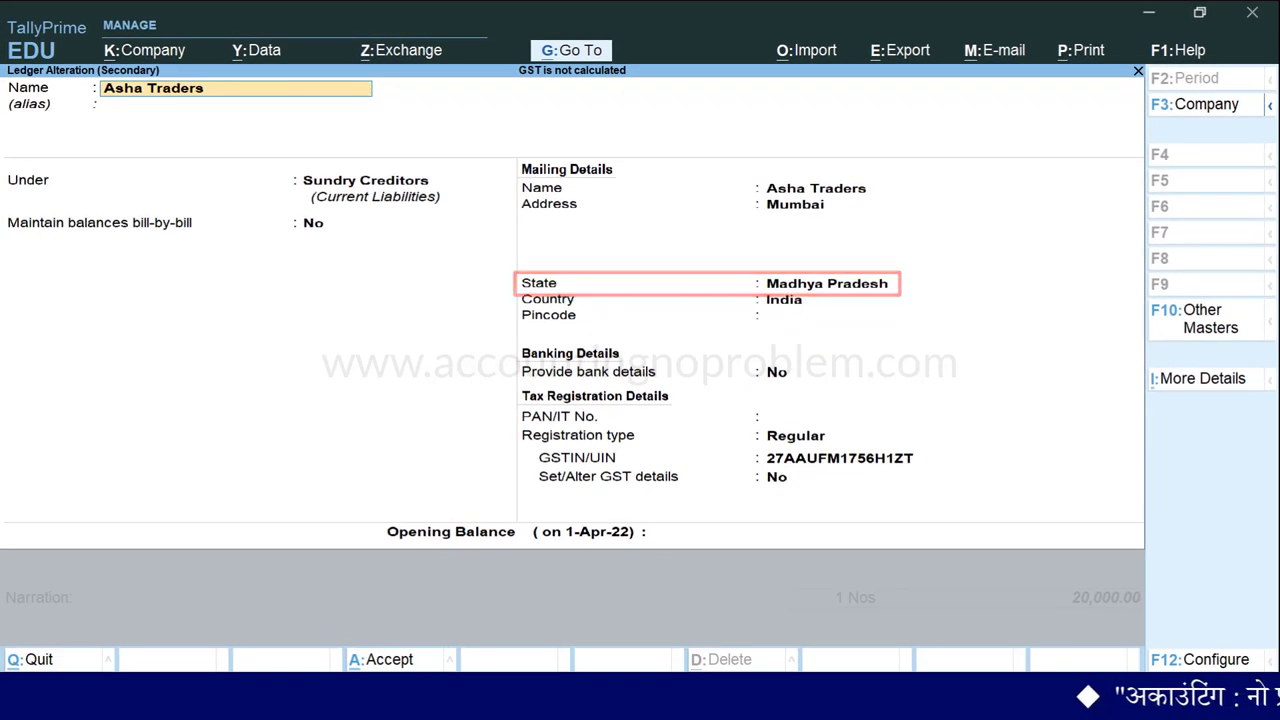
key("Return")
key("Return")
key("Return")
key("Return")
key("Return")
key("Return")
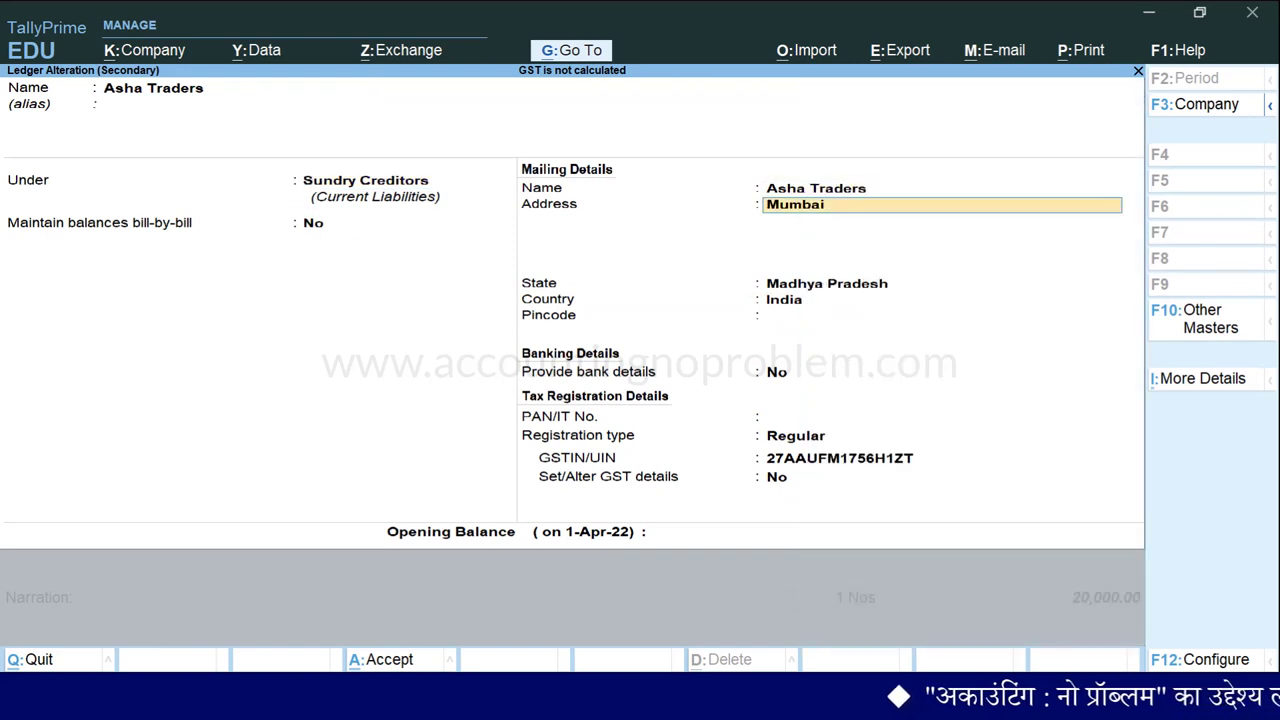
key("Down")
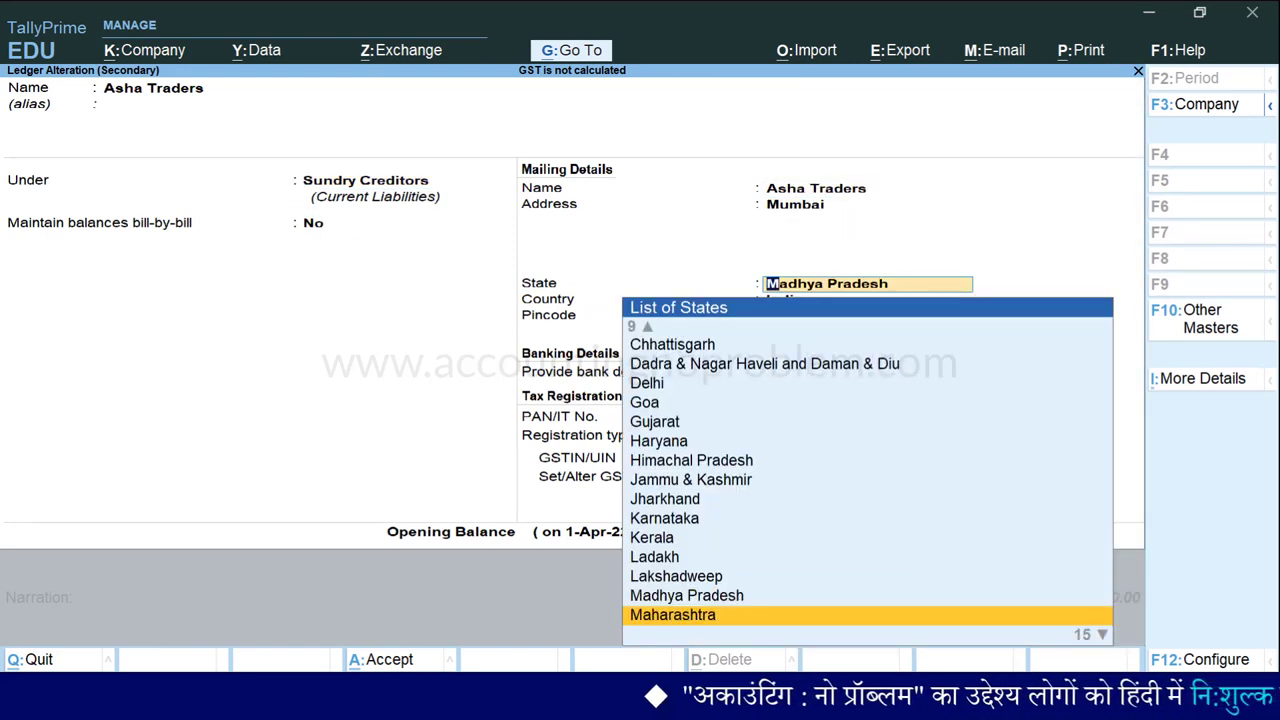
key("Return")
key("Return")
key("Return")
key("Return")
key("Return")
key("Return")
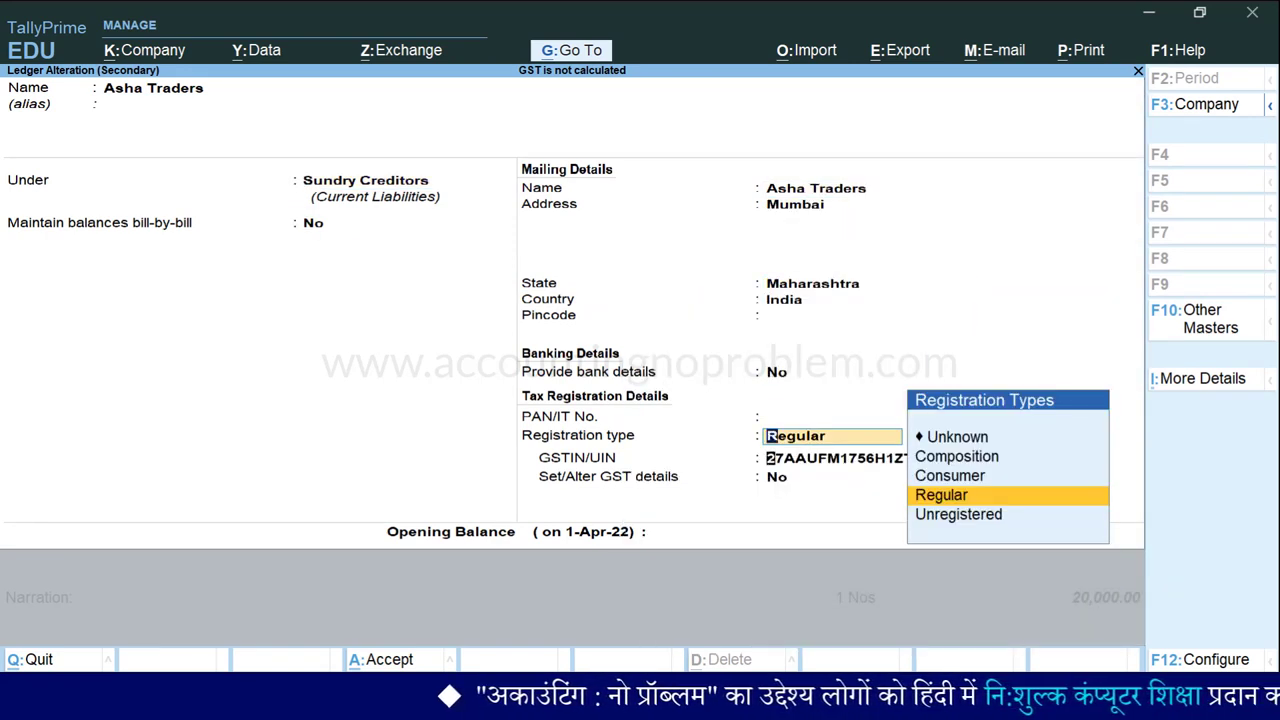
key("Return")
key("Return")
key("Return")
key("Return")
key("Return")
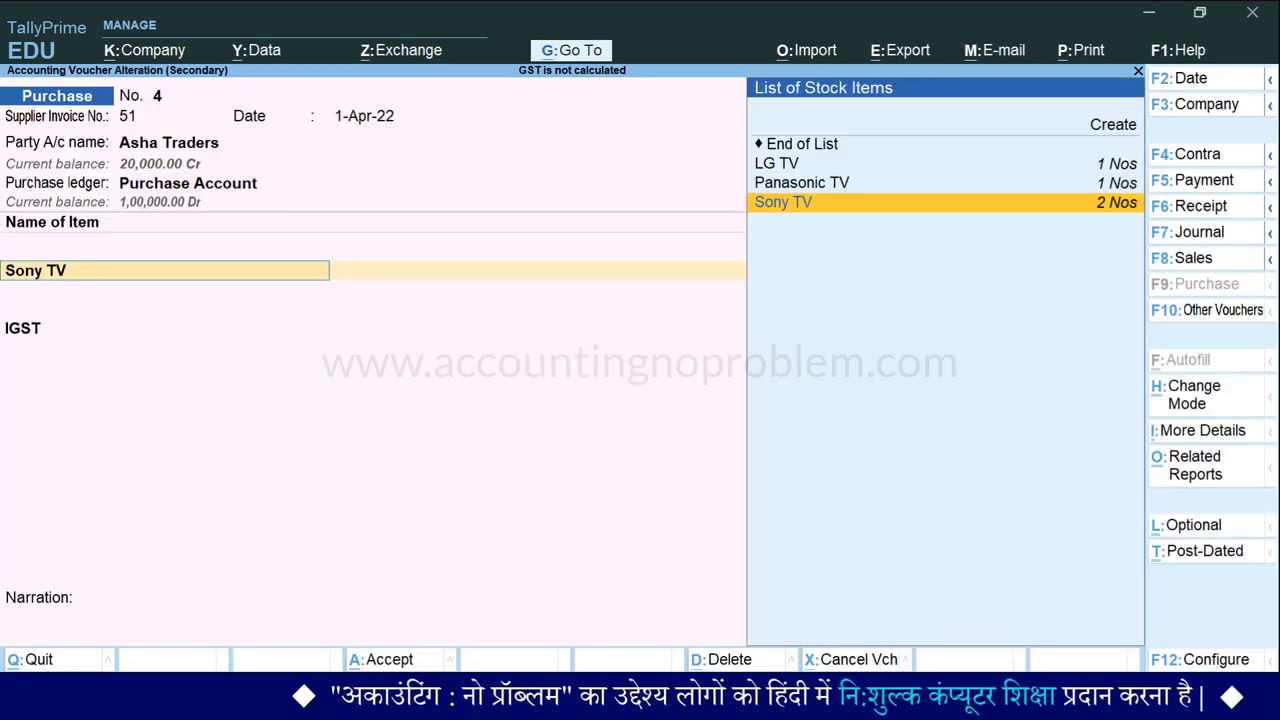
Set the voucher's party details state to Maharashtra so IGST computes 3,600.00.
key("Return")
key("Return")
key("Return")
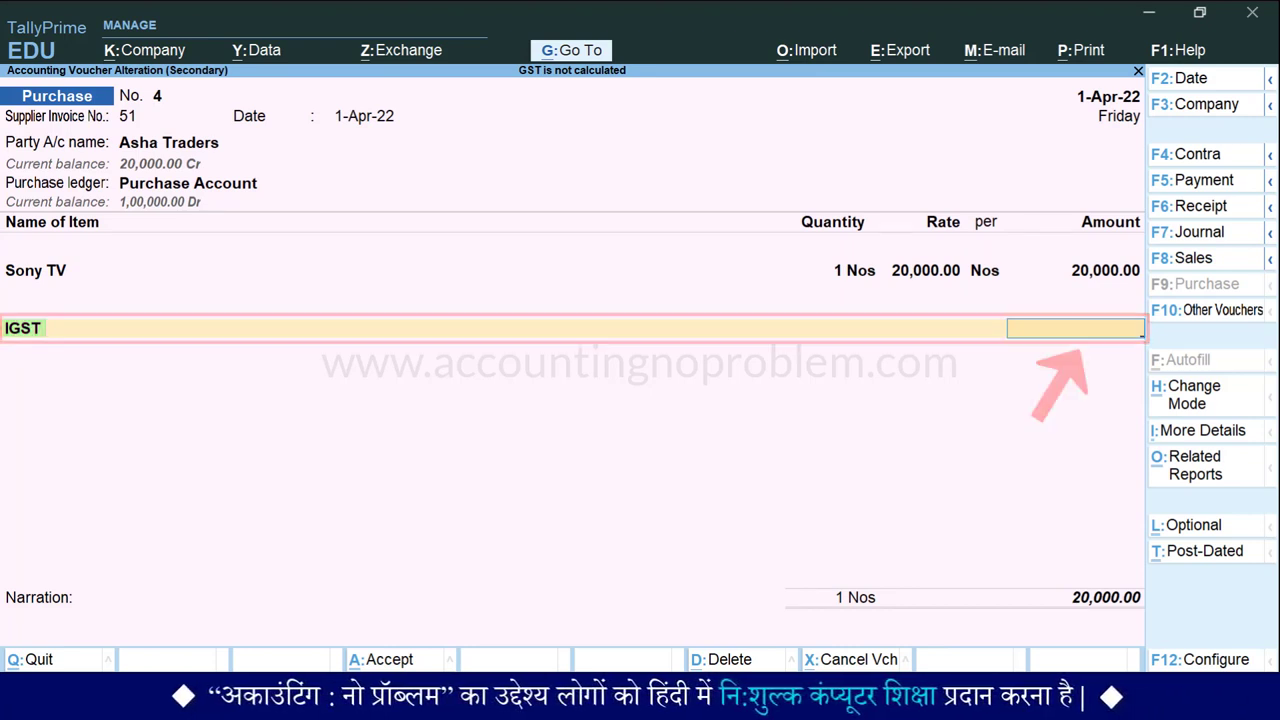
key("BackSpace")
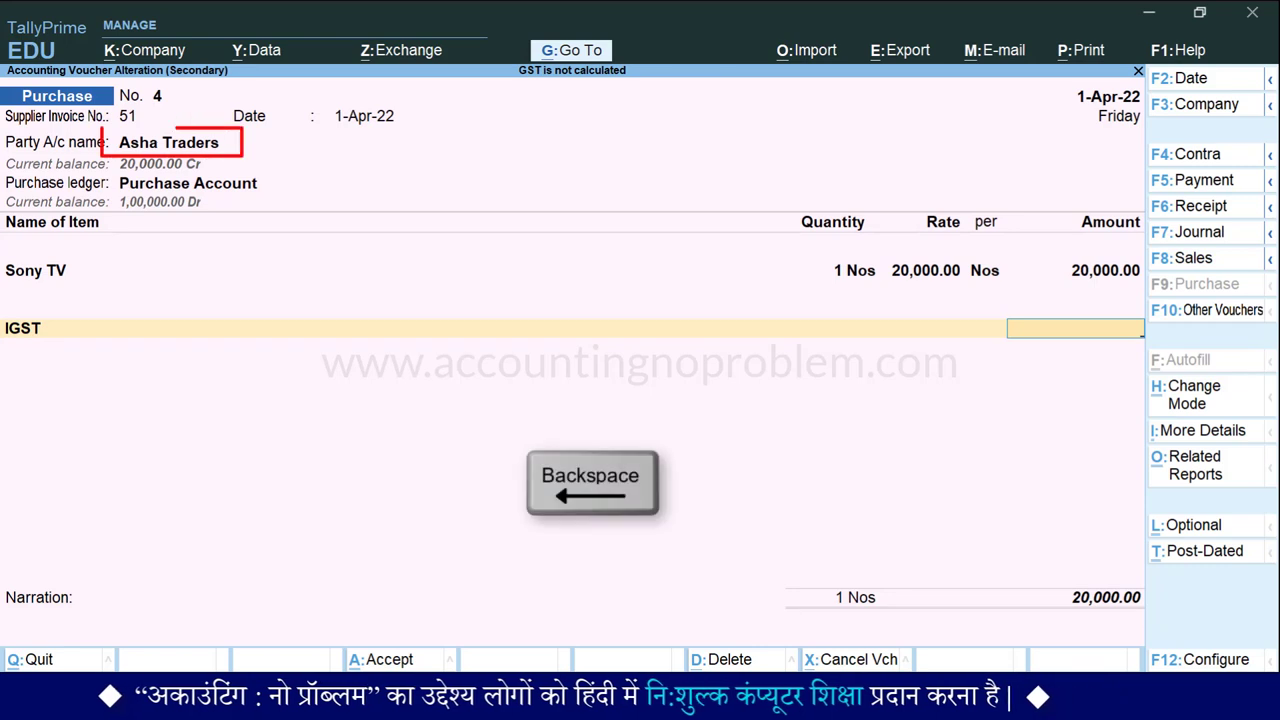
key("BackSpace")
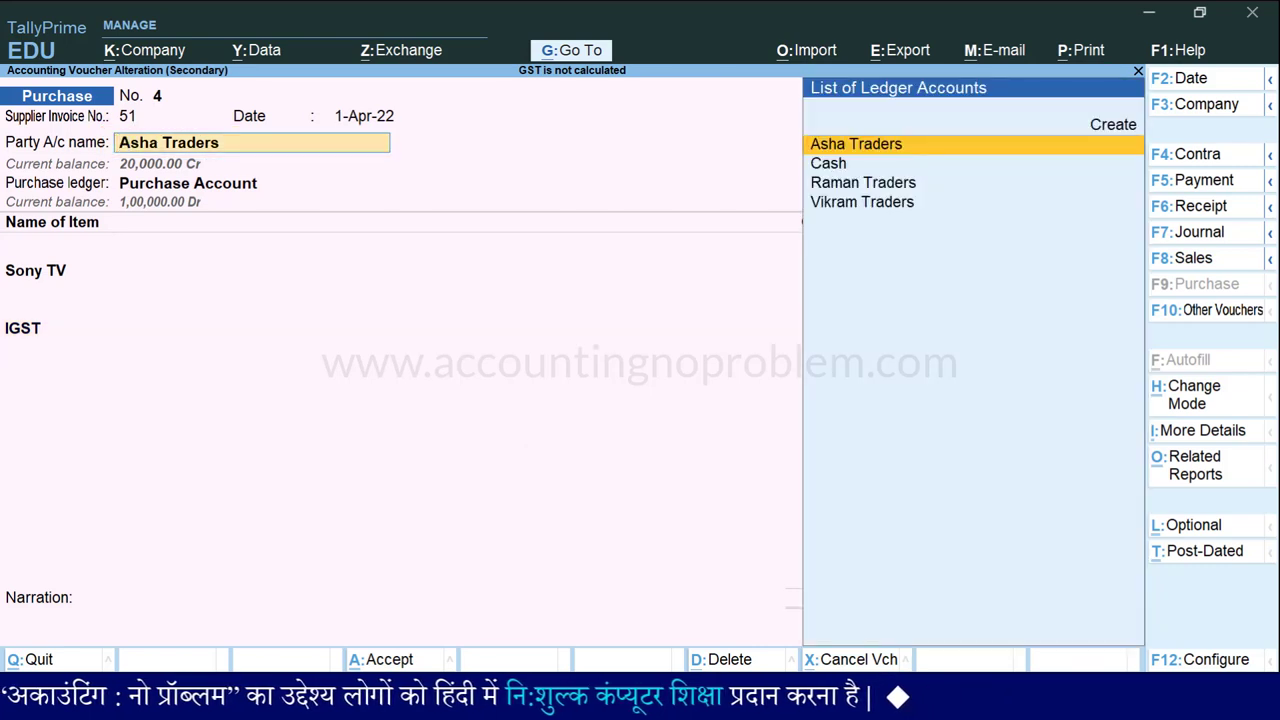
key("Return")
key("Return")
key("Return")
key("Return")
key("Return")
key("Return")
key("Return")
key("Return")
key("Return")
key("Return")
key("Return")
key("Return")
key("Return")
key("Return")
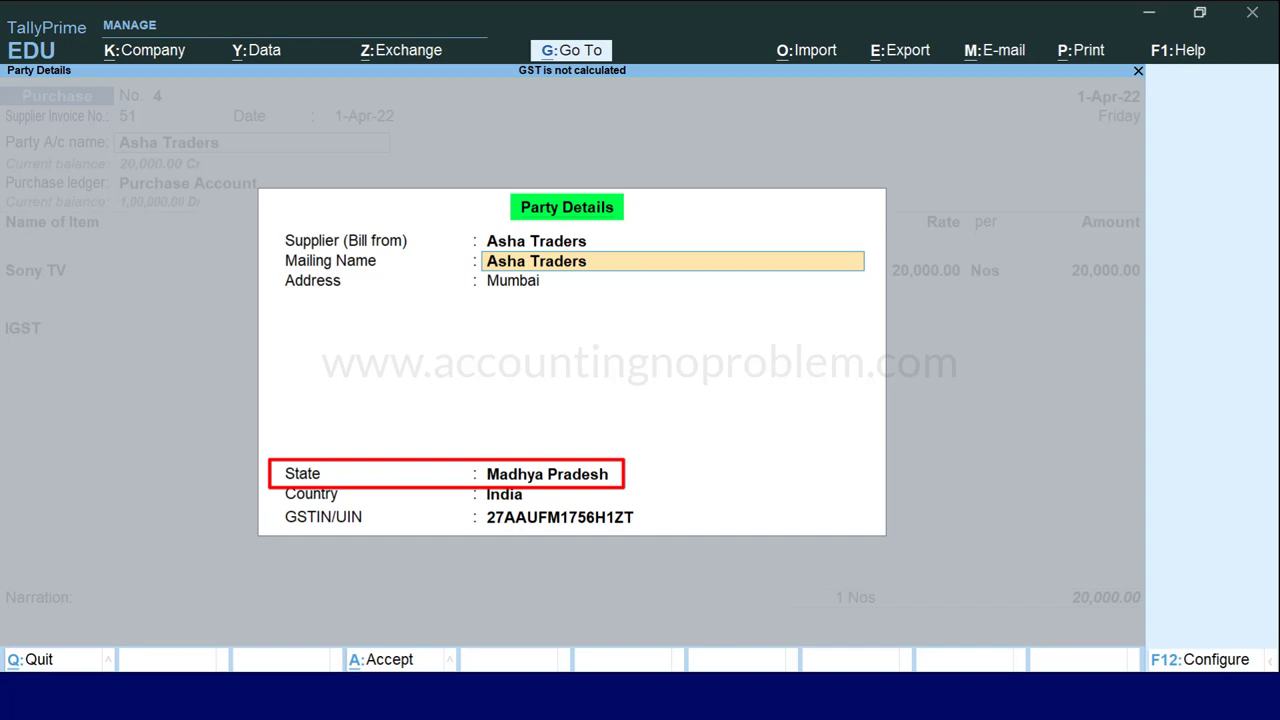
left_click(672, 280)
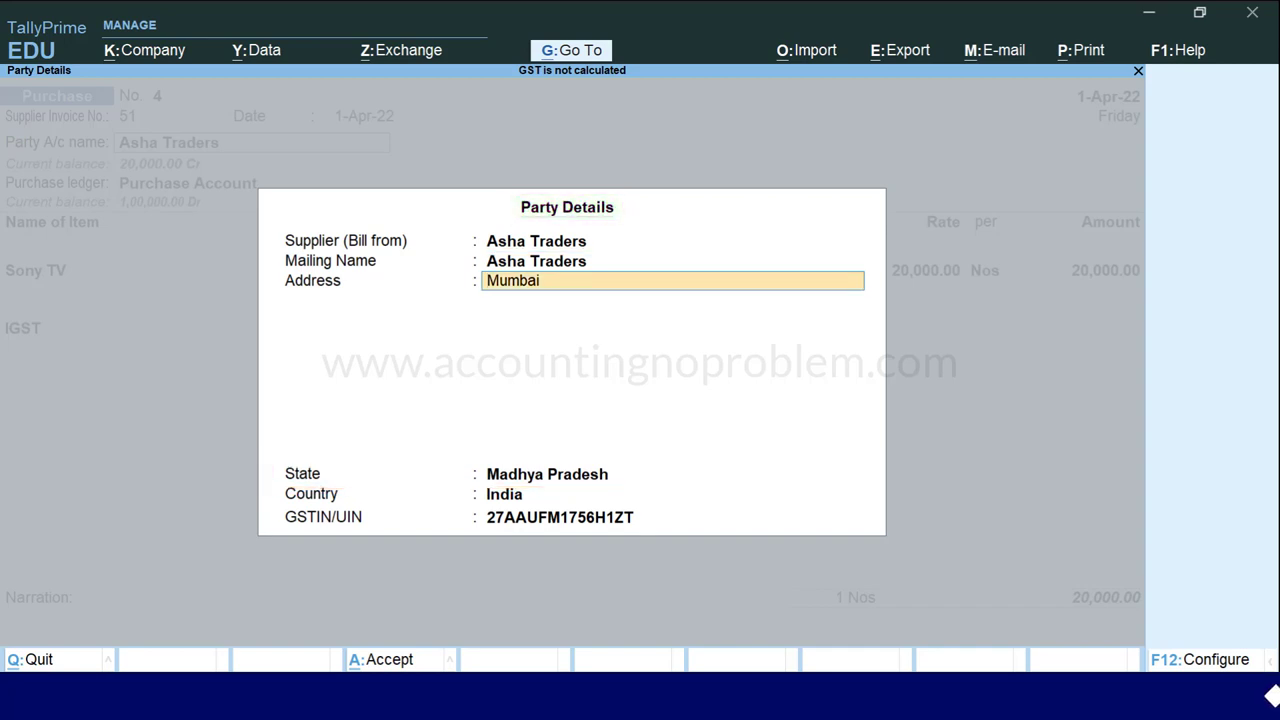
key("Return")
key("Return")
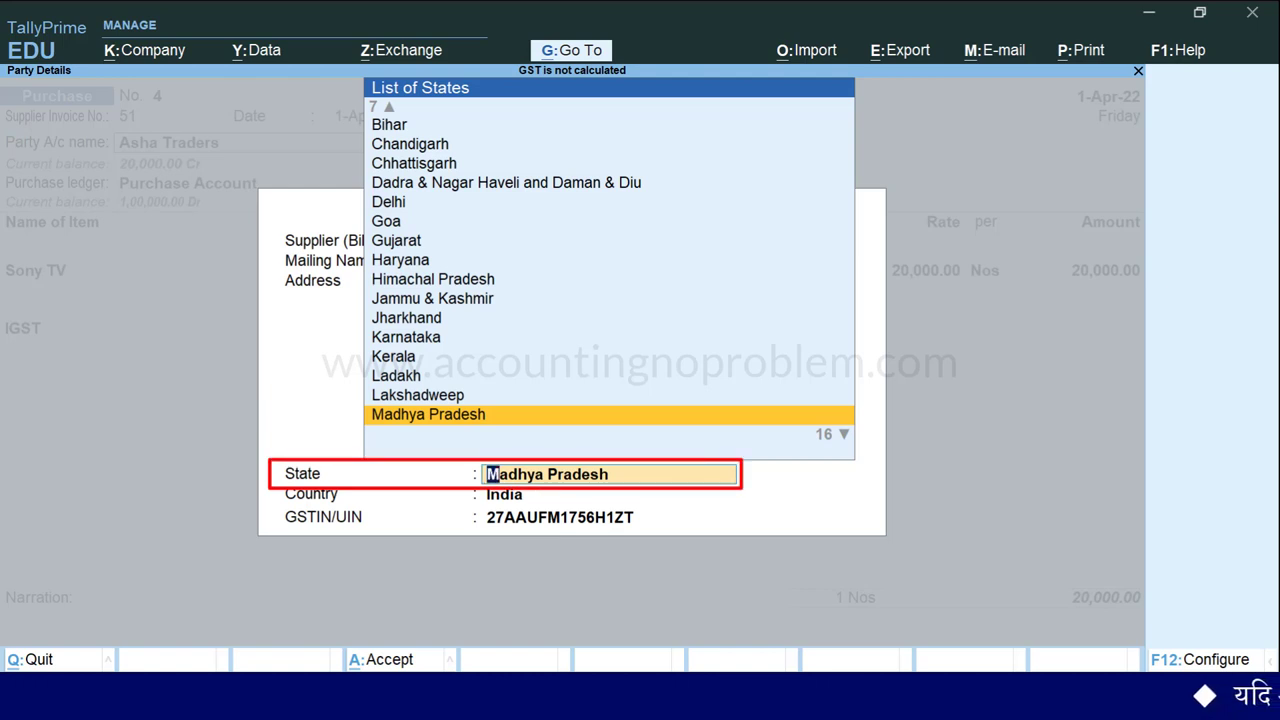
key("Down")
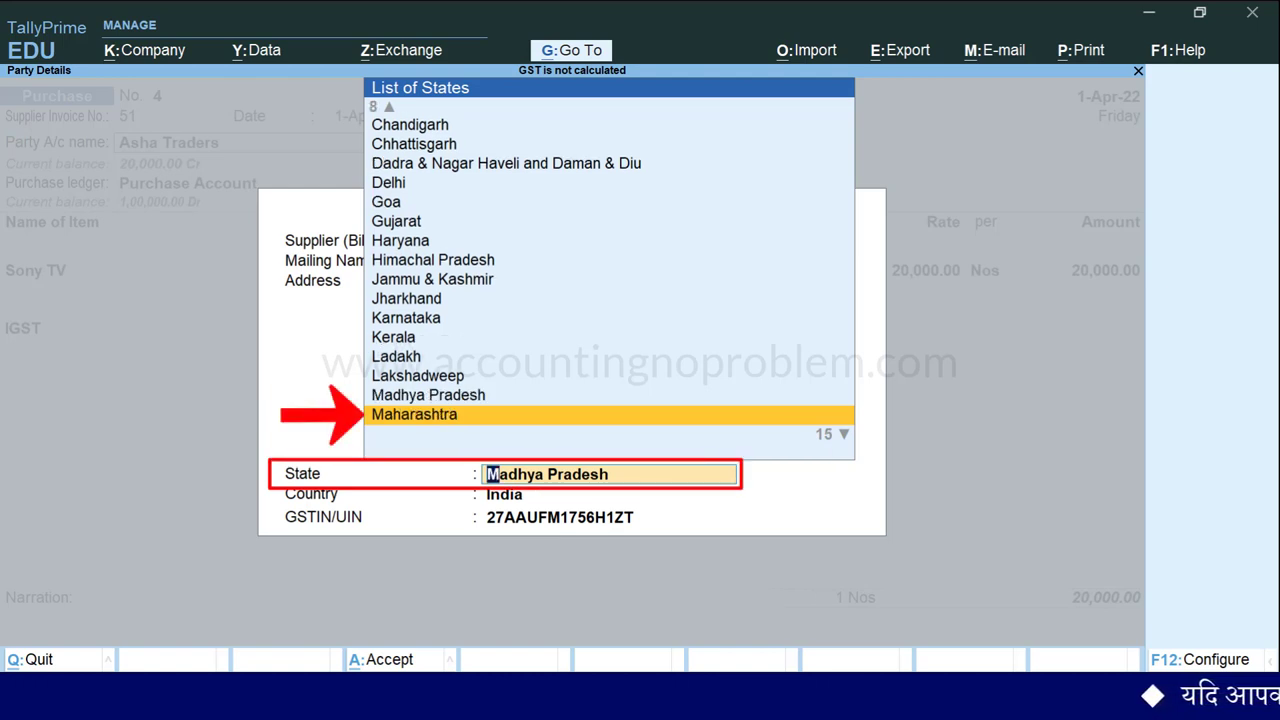
key("Return")
key("Return")
key("Return")
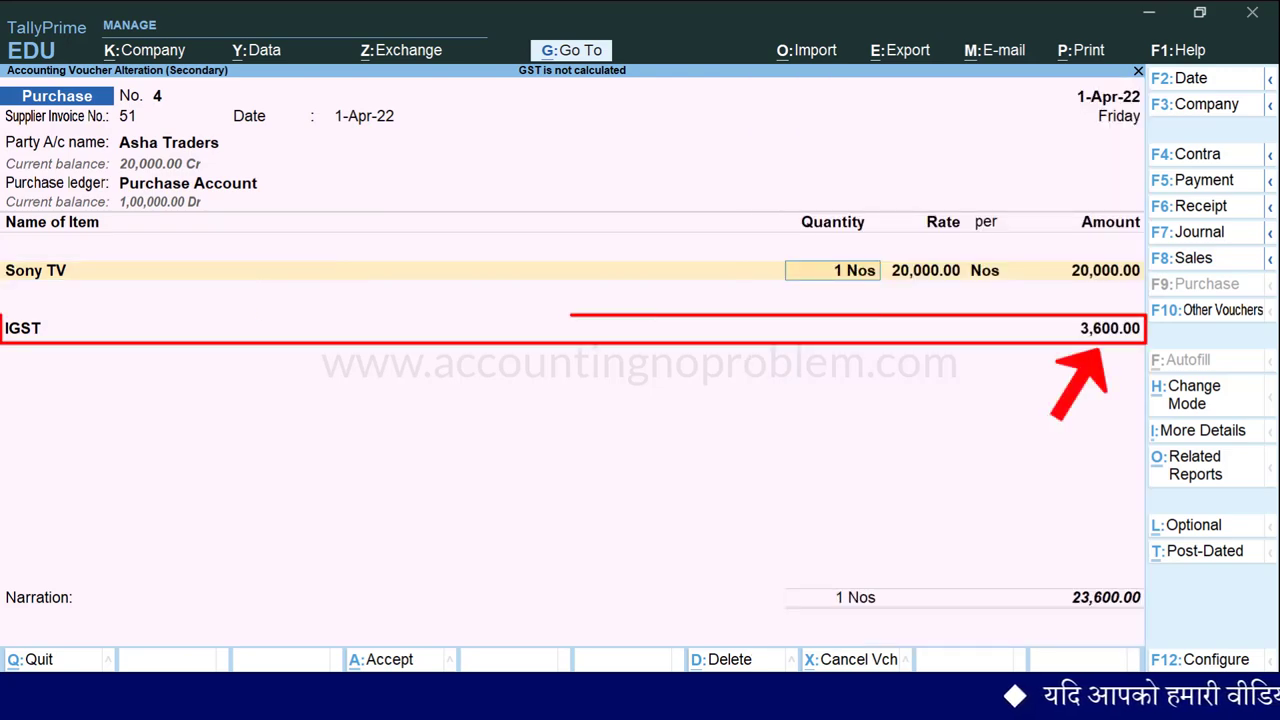
Save purchase voucher 4, open Vikram Traders' sales voucher, and set Provide Buyer details to No.
key("ctrl+a")
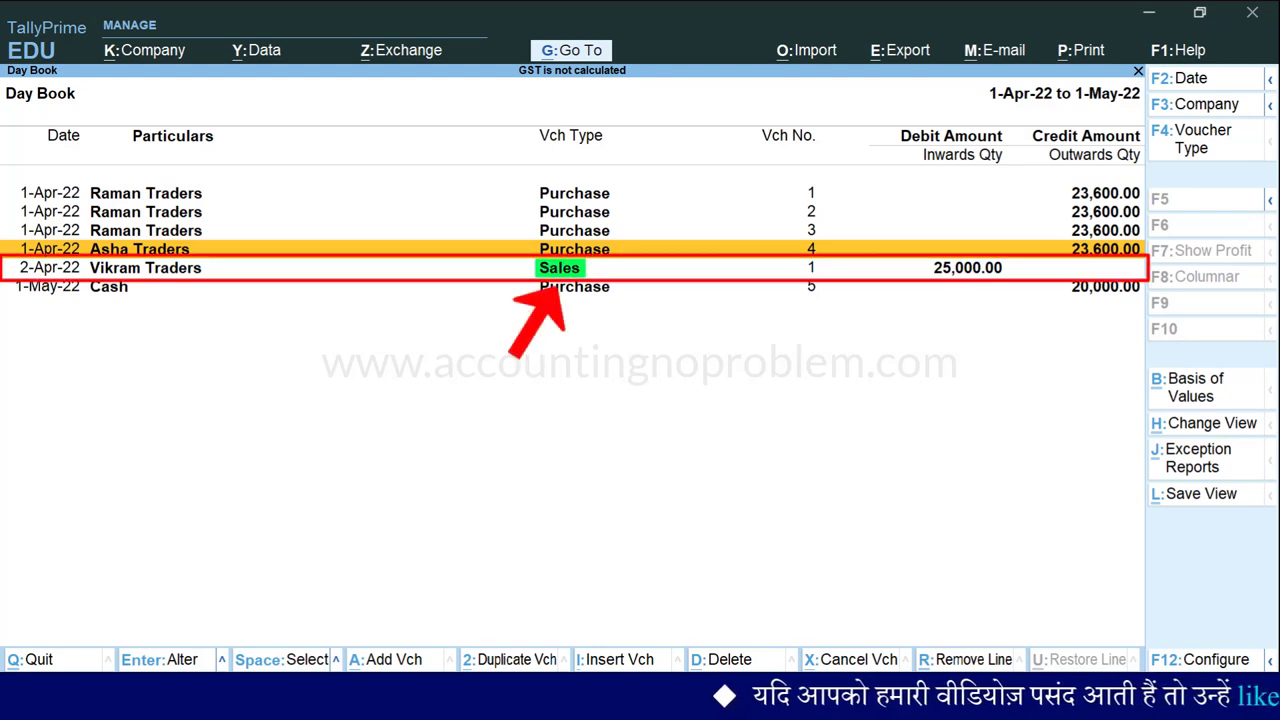
left_click(145, 267)
key("Return")
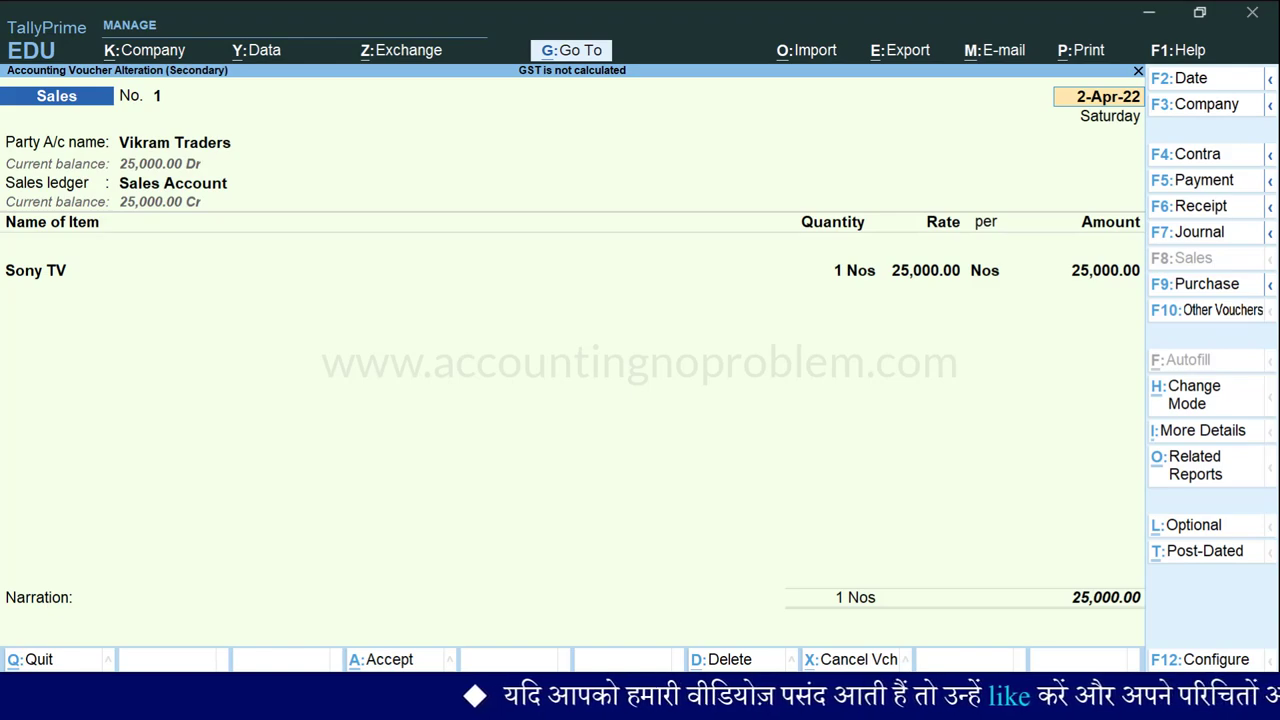
key("F12")
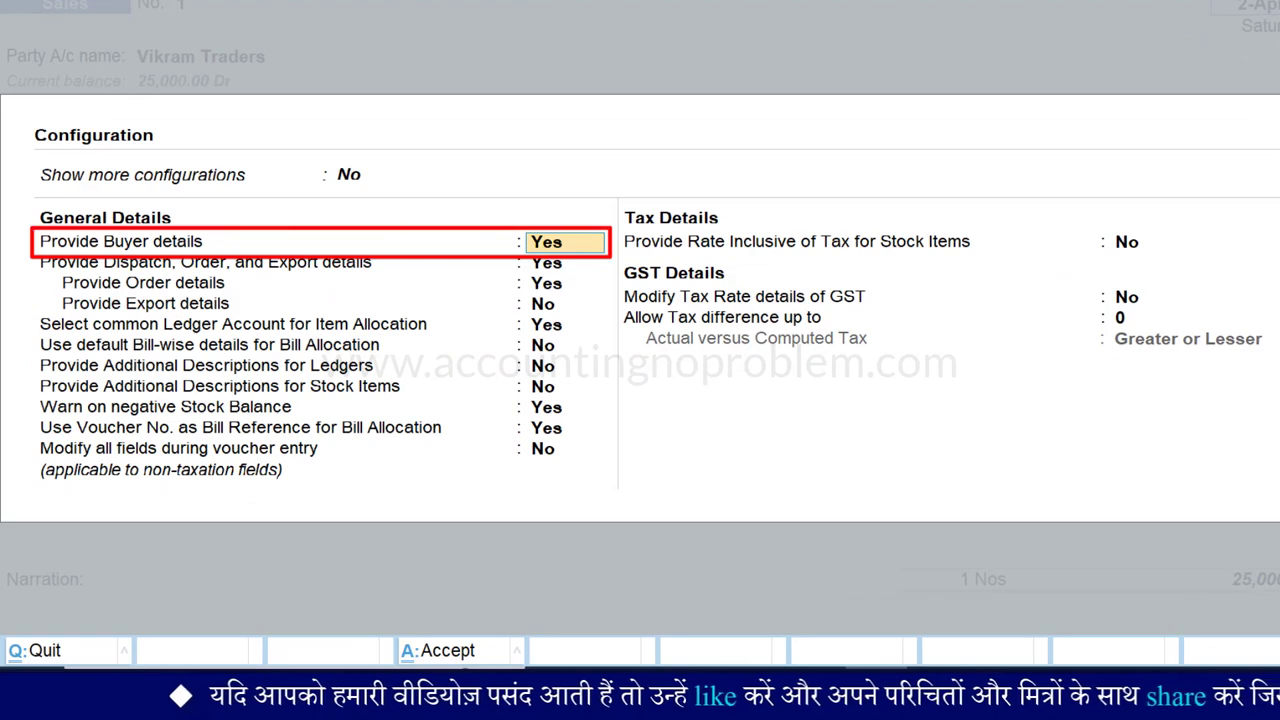
type("no")
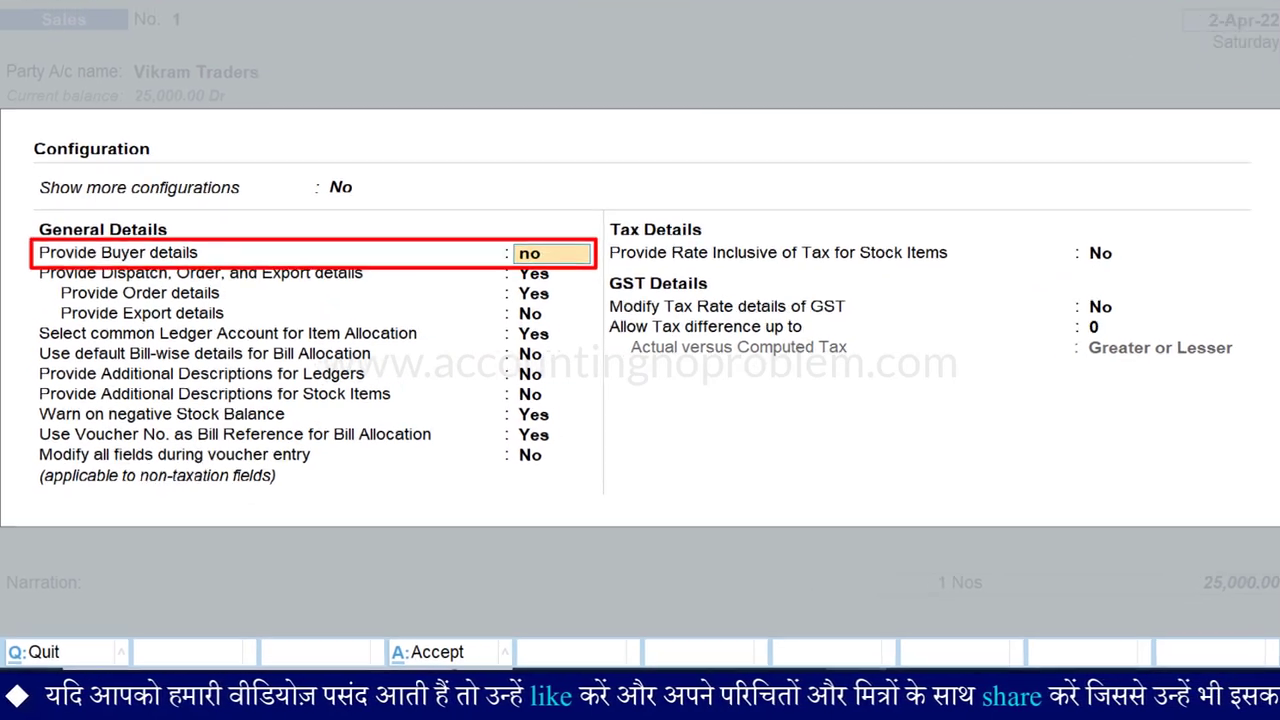
key("ctrl+a")
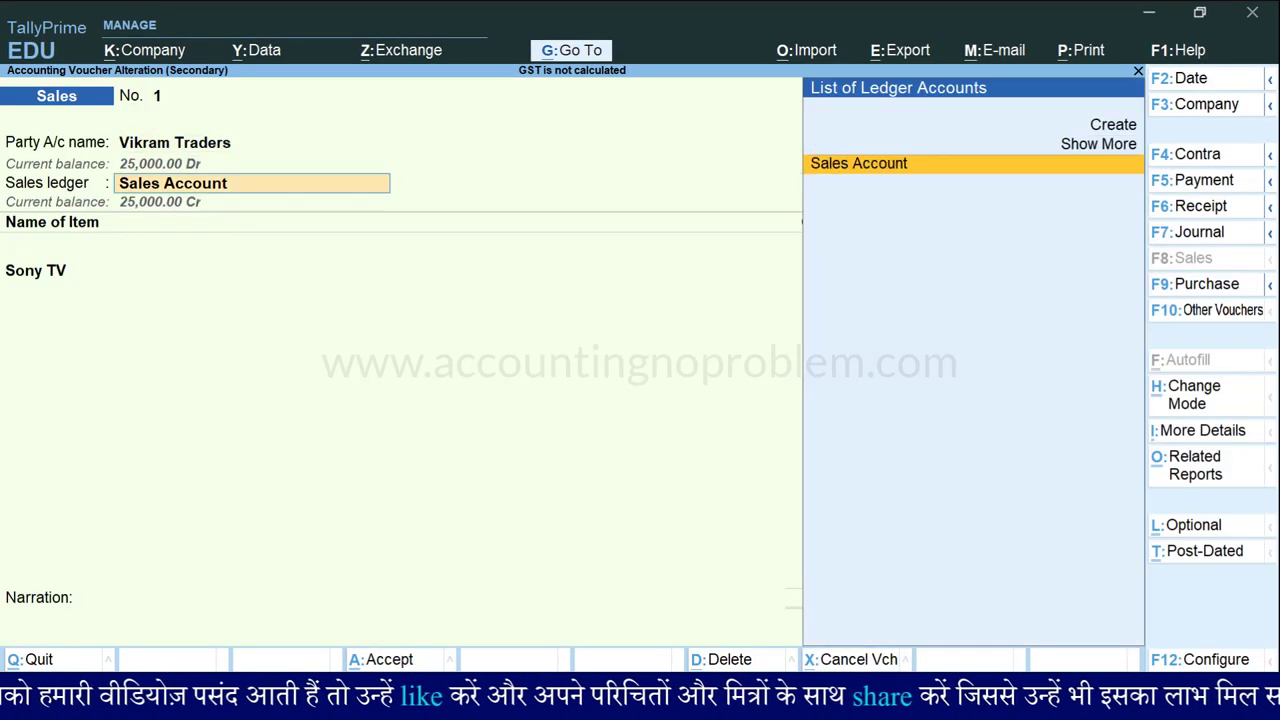
Add an IGST ledger line below the Sony TV item.
key("Return")
key("Return")
key("Return")
key("Return")
key("Return")
key("Return")
key("Return")
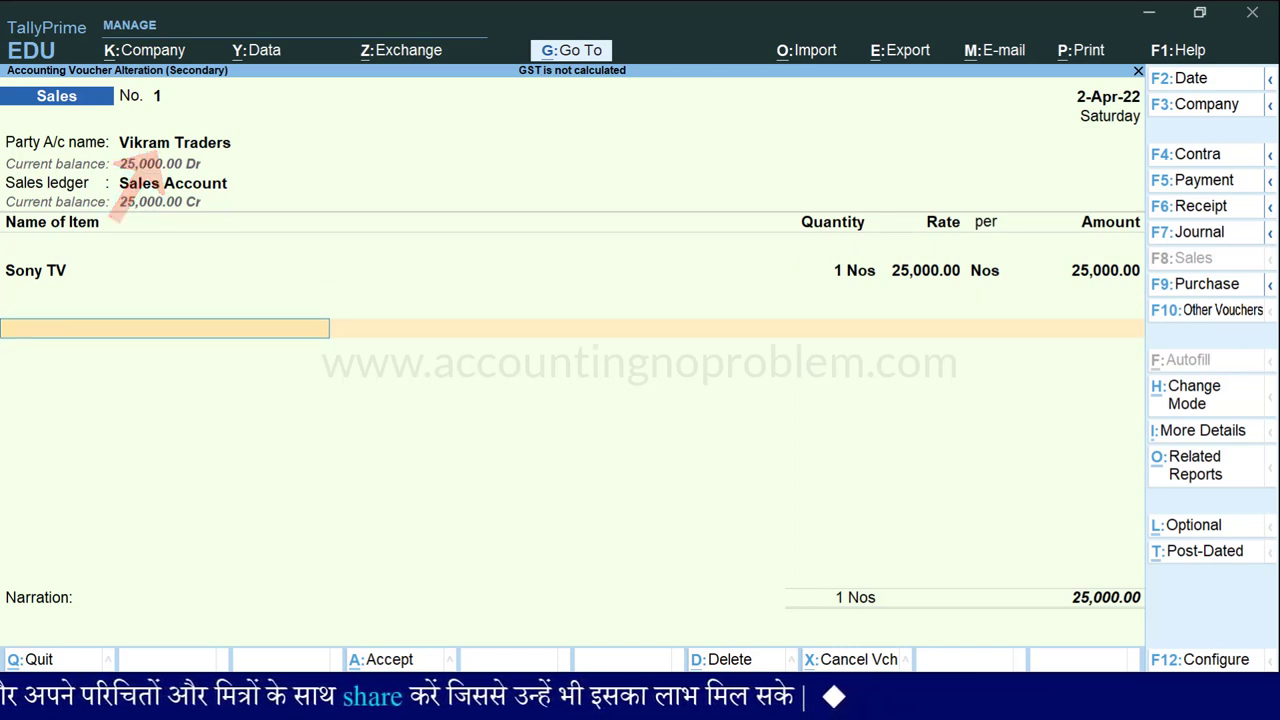
type("Ig")
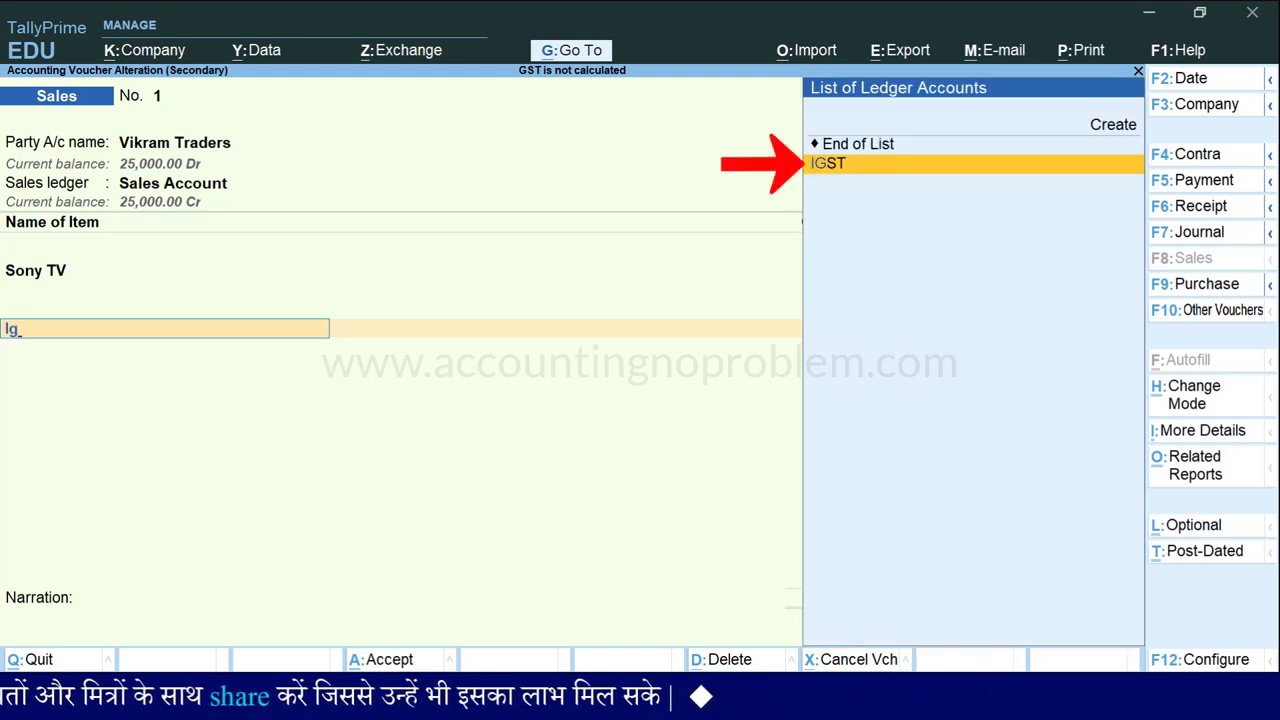
key("Return")
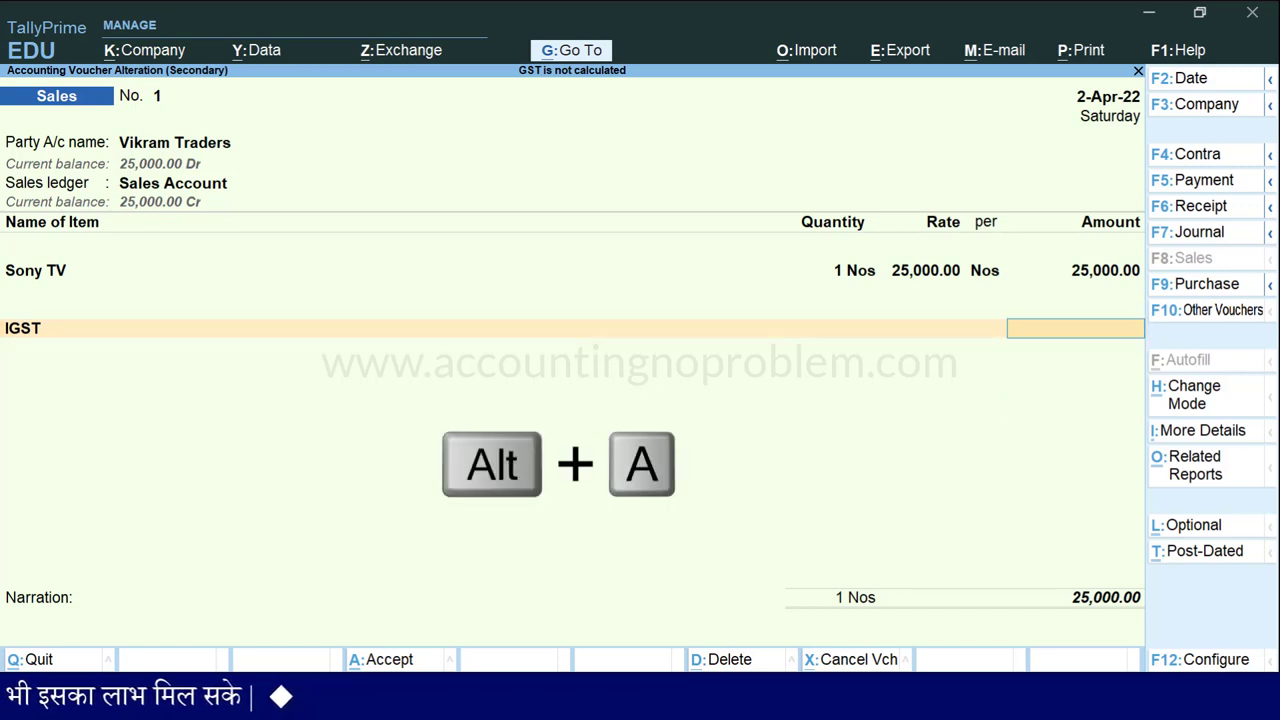
key("alt+a")
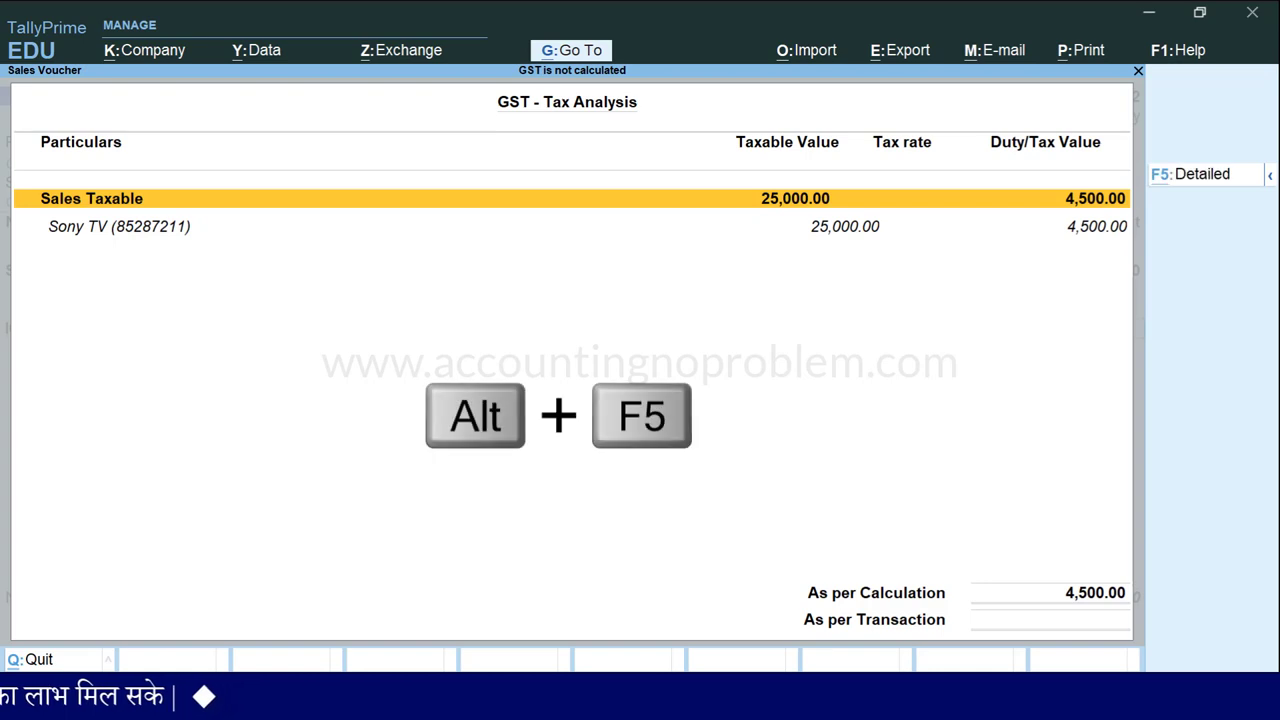
key("alt+f5")
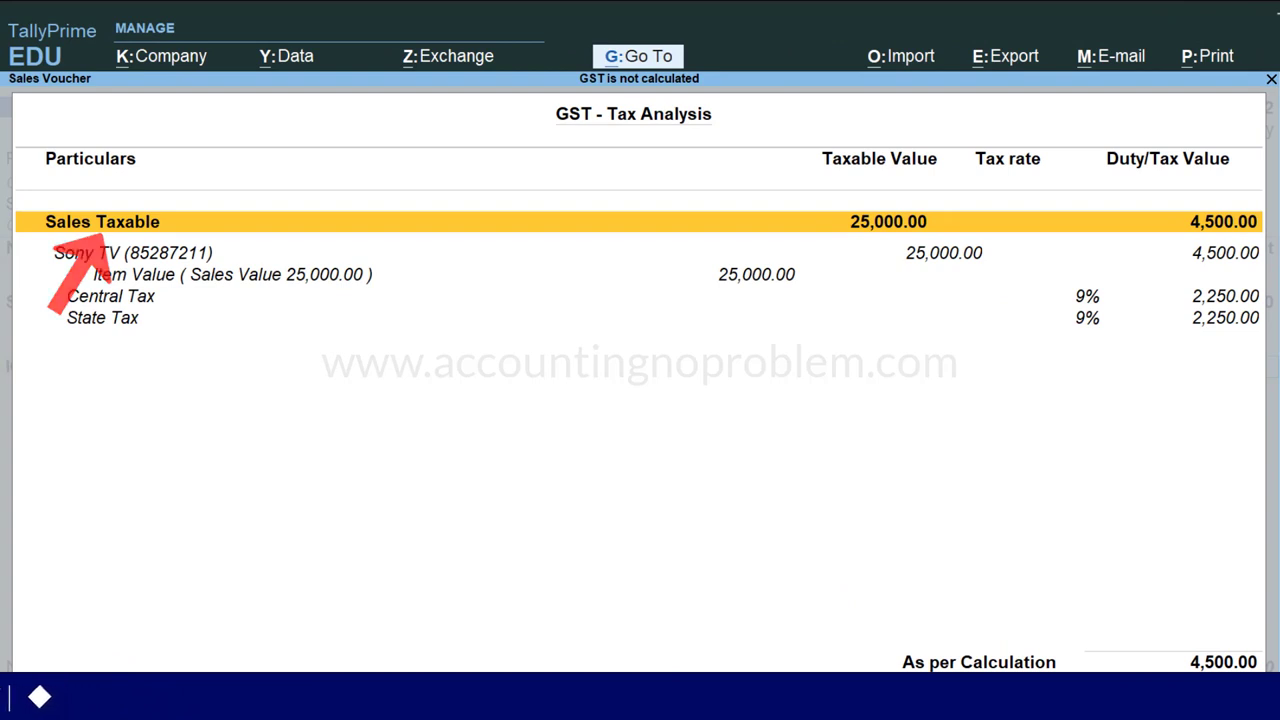
key("Down")
key("Down")
key("Down")
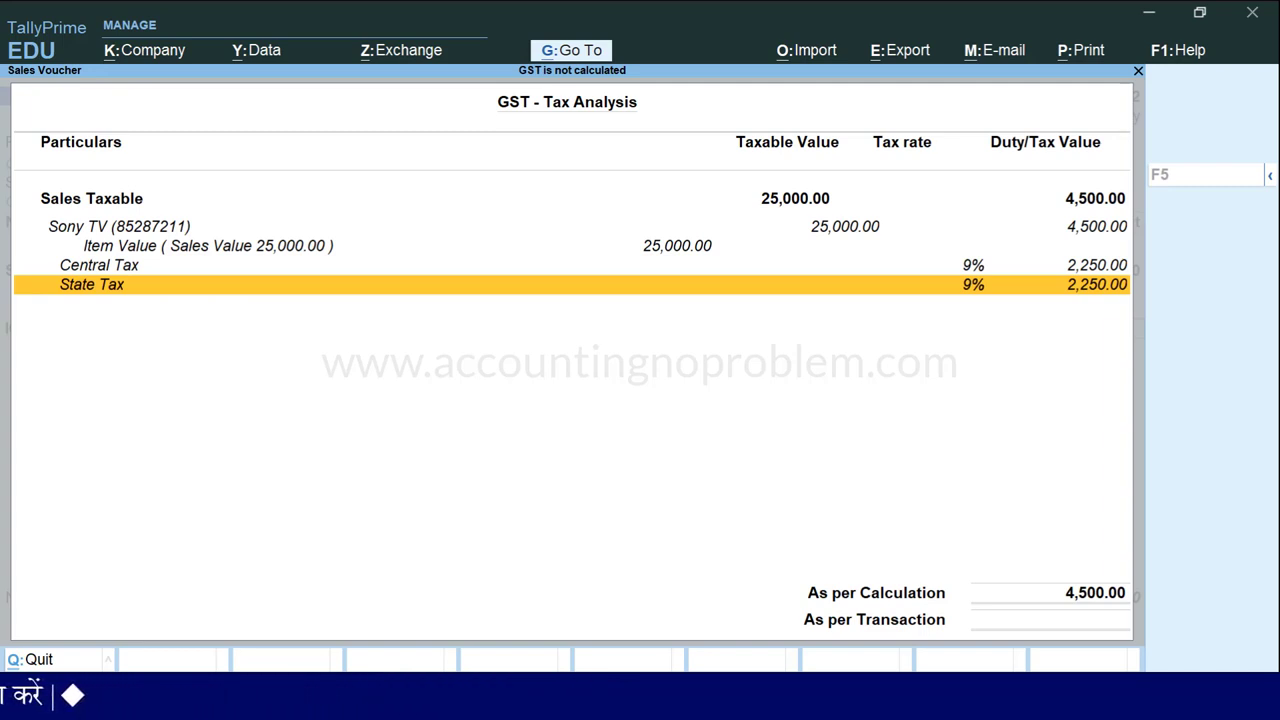
key("Escape")
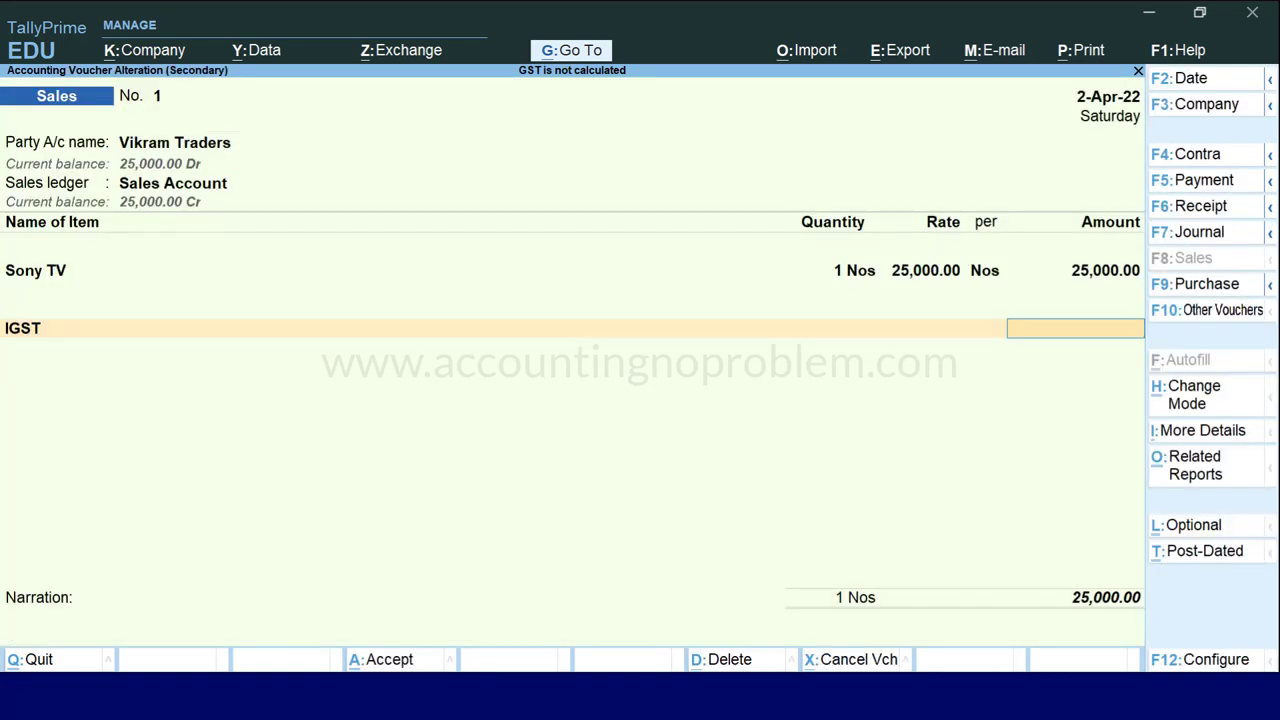
Check the voucher configuration and keep Vikram Traders as party and buyer.
key("F12")
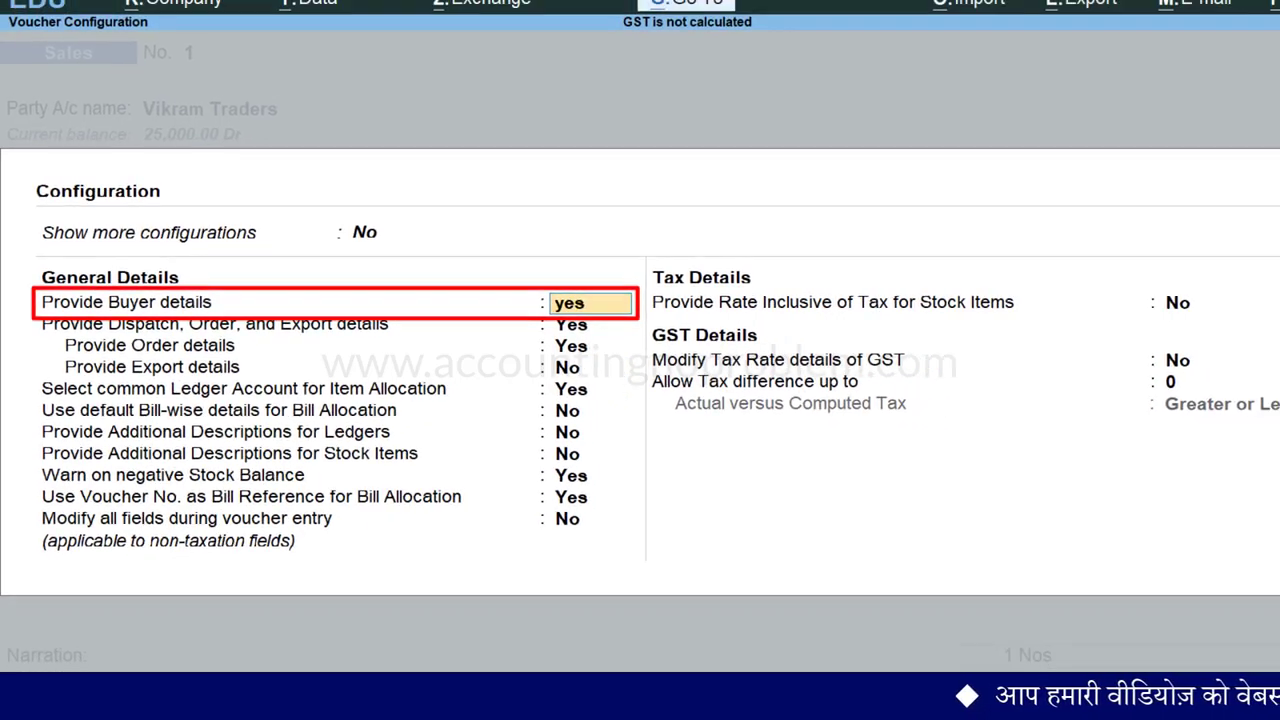
key("ctrl+a")
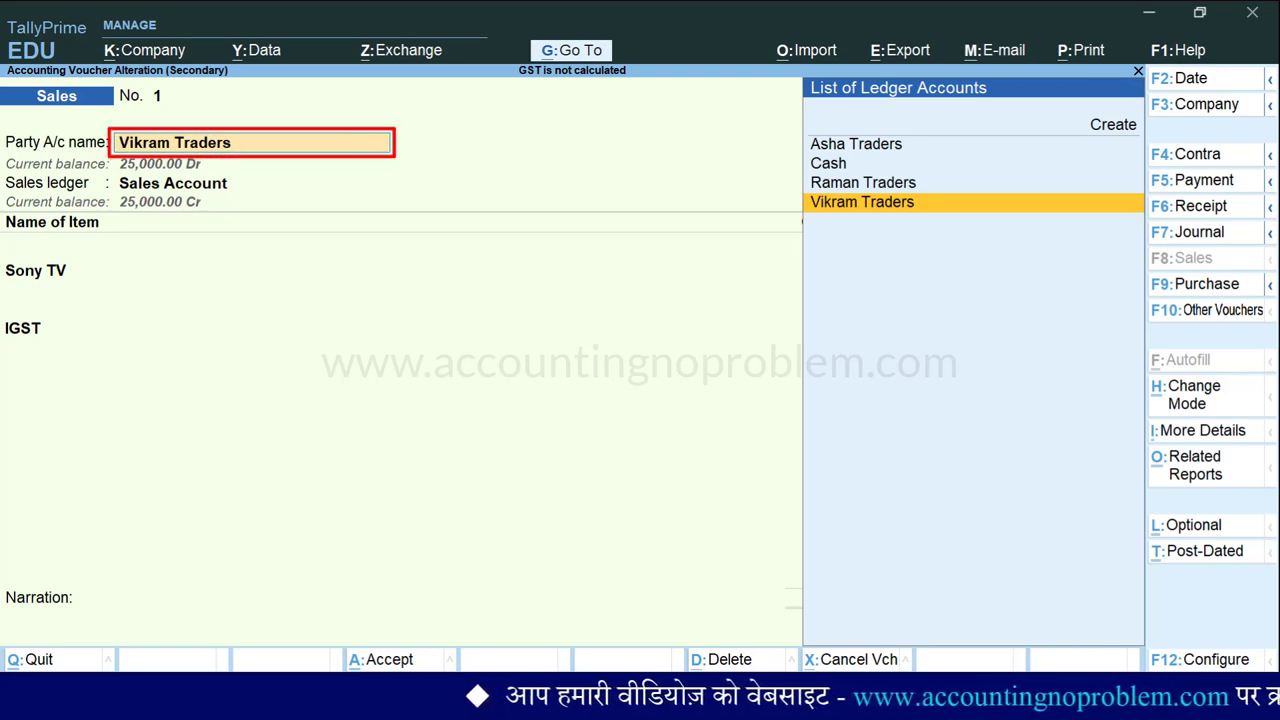
key("Return")
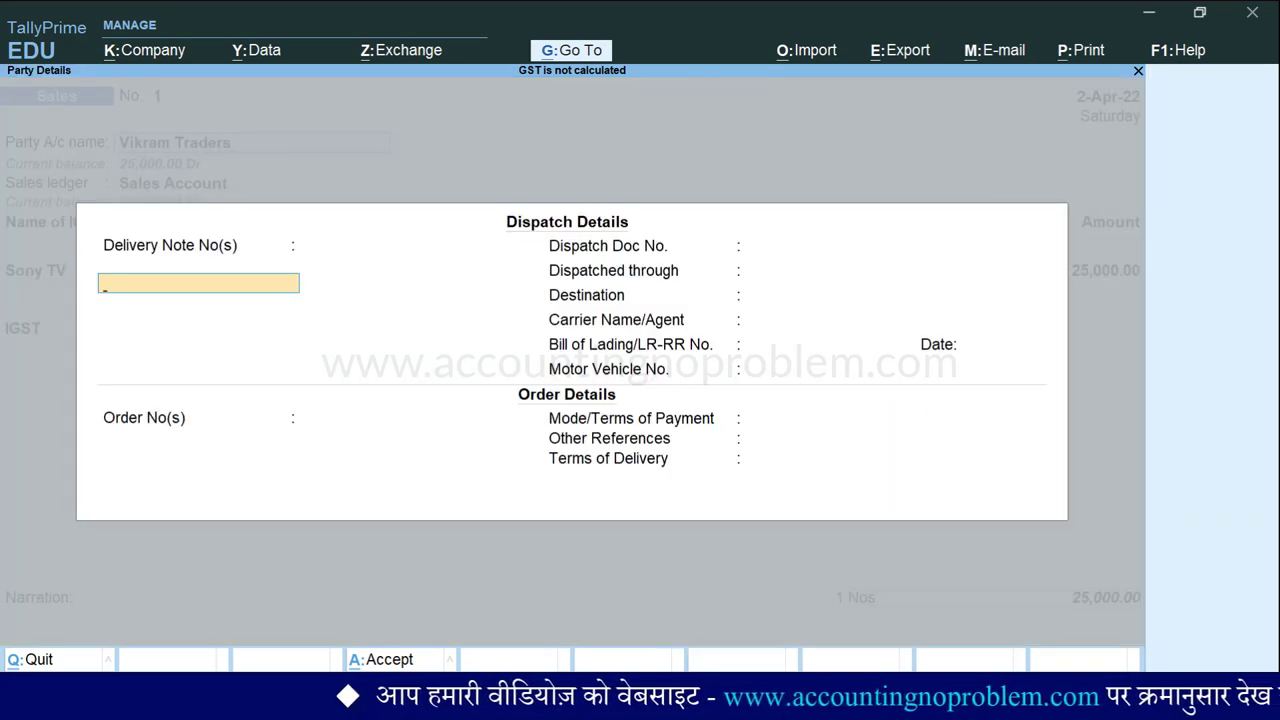
key("ctrl+a")
key("Return")
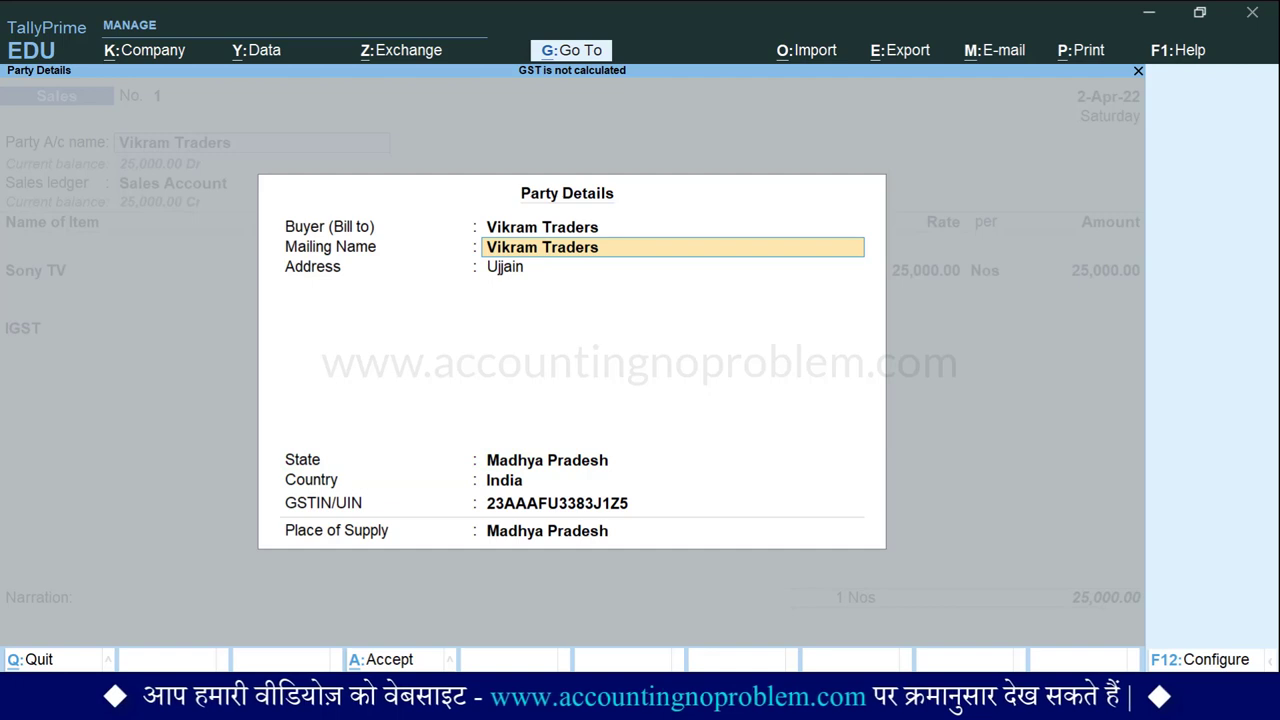
Keep the Ujjain address and Madhya Pradesh as state and place of supply.
key("Return")
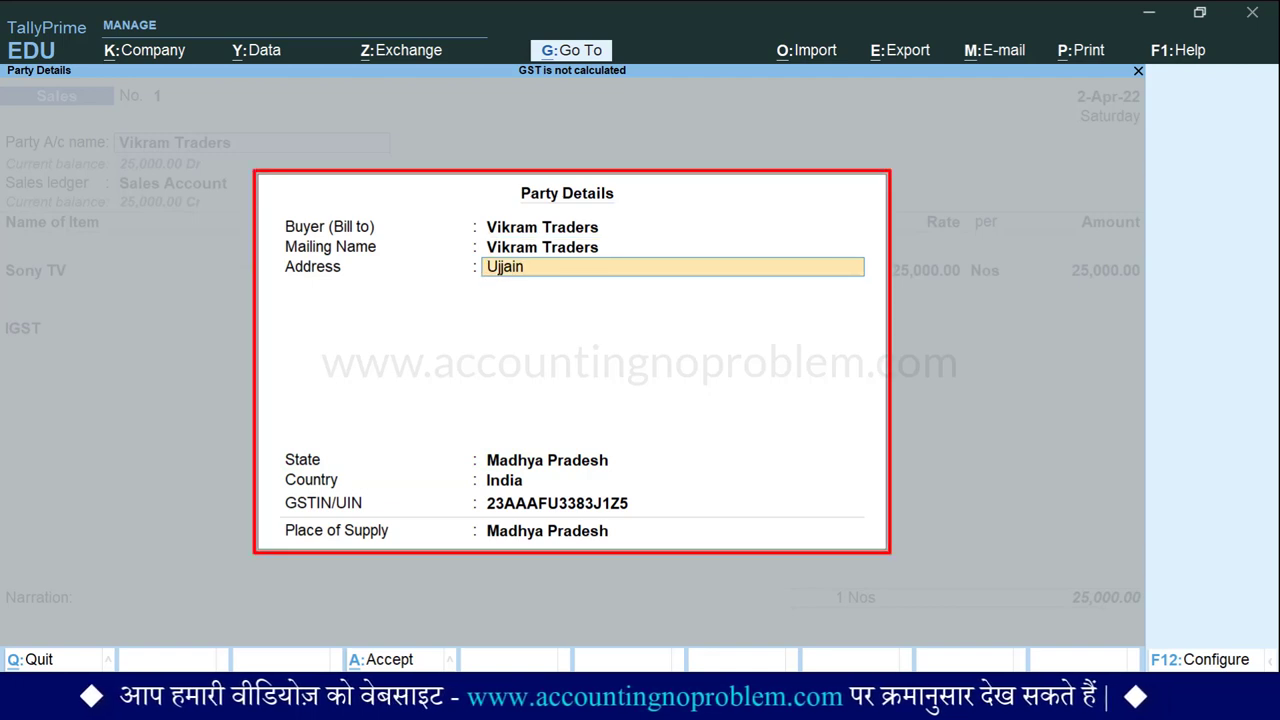
key("Return")
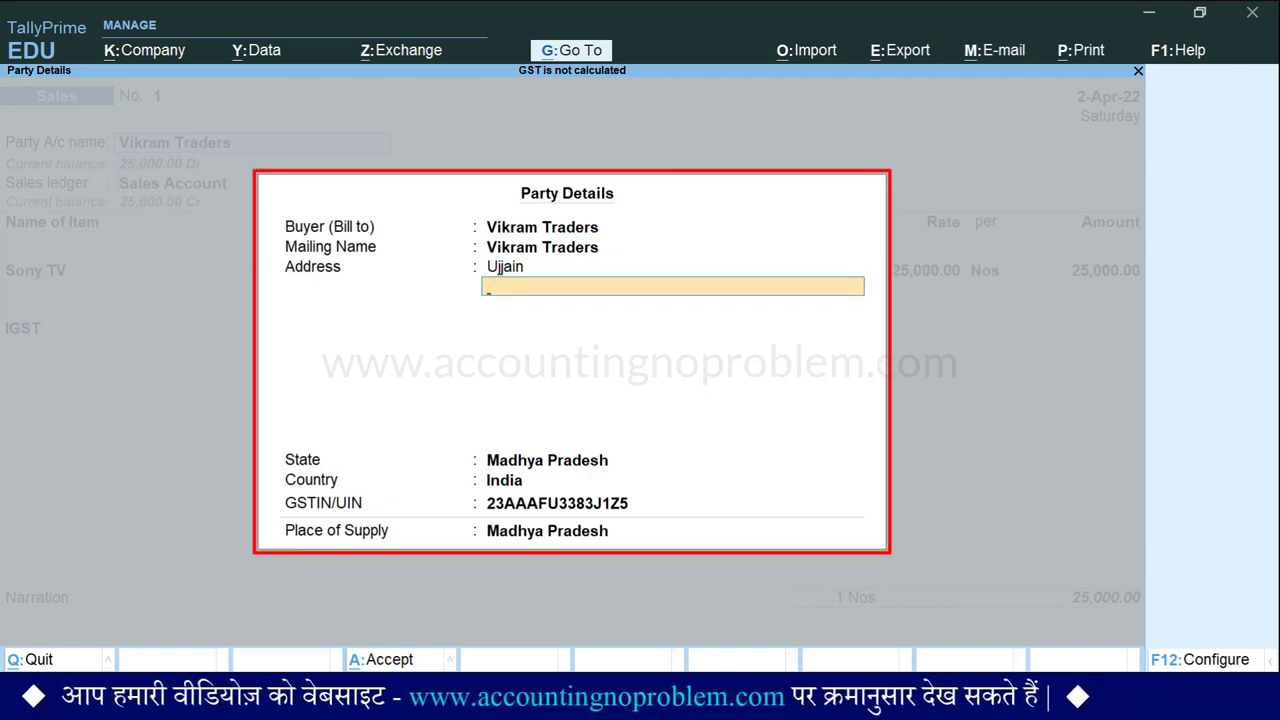
key("Return")
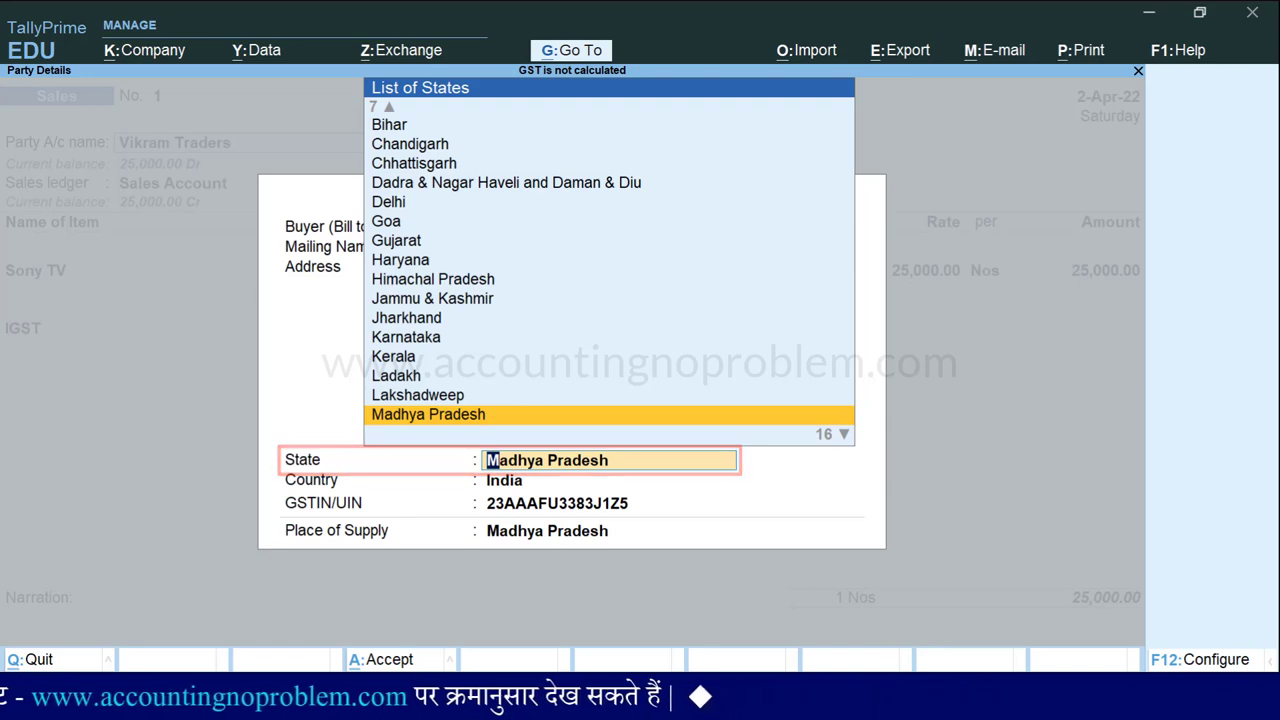
key("Return")
key("Return")
key("Return")
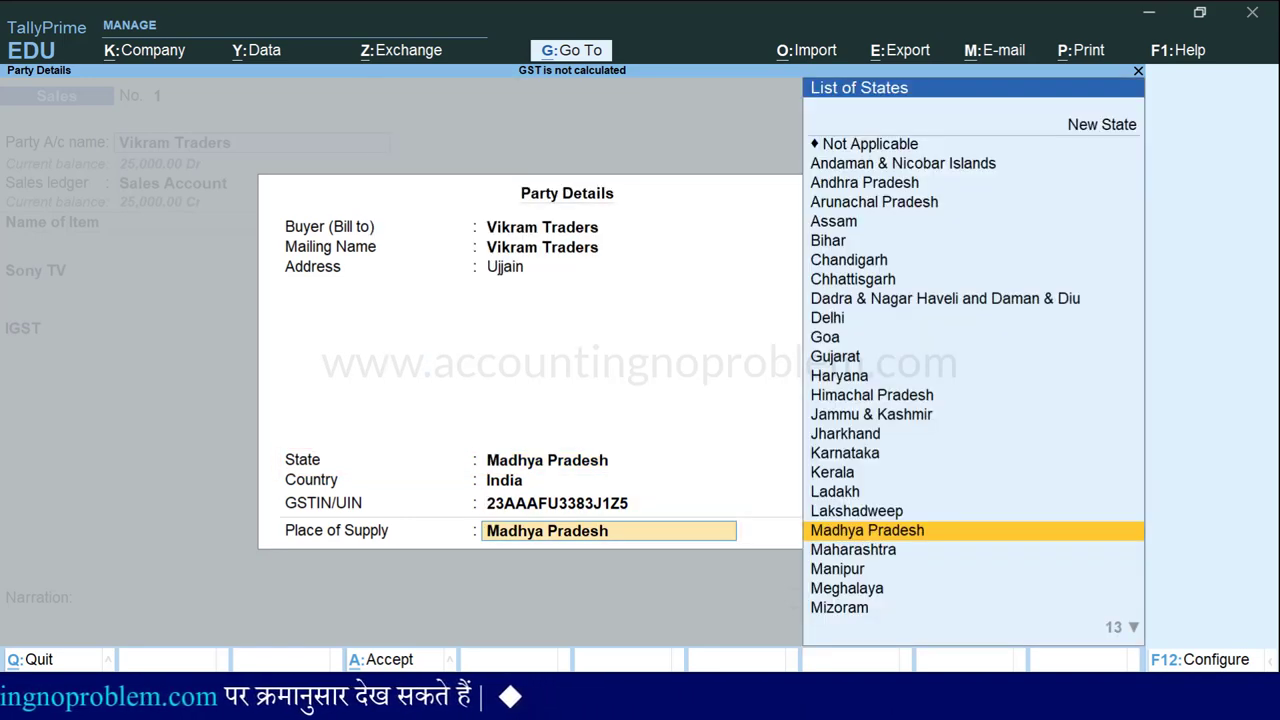
key("Return")
key("Return")
key("Return")
key("Return")
key("Return")
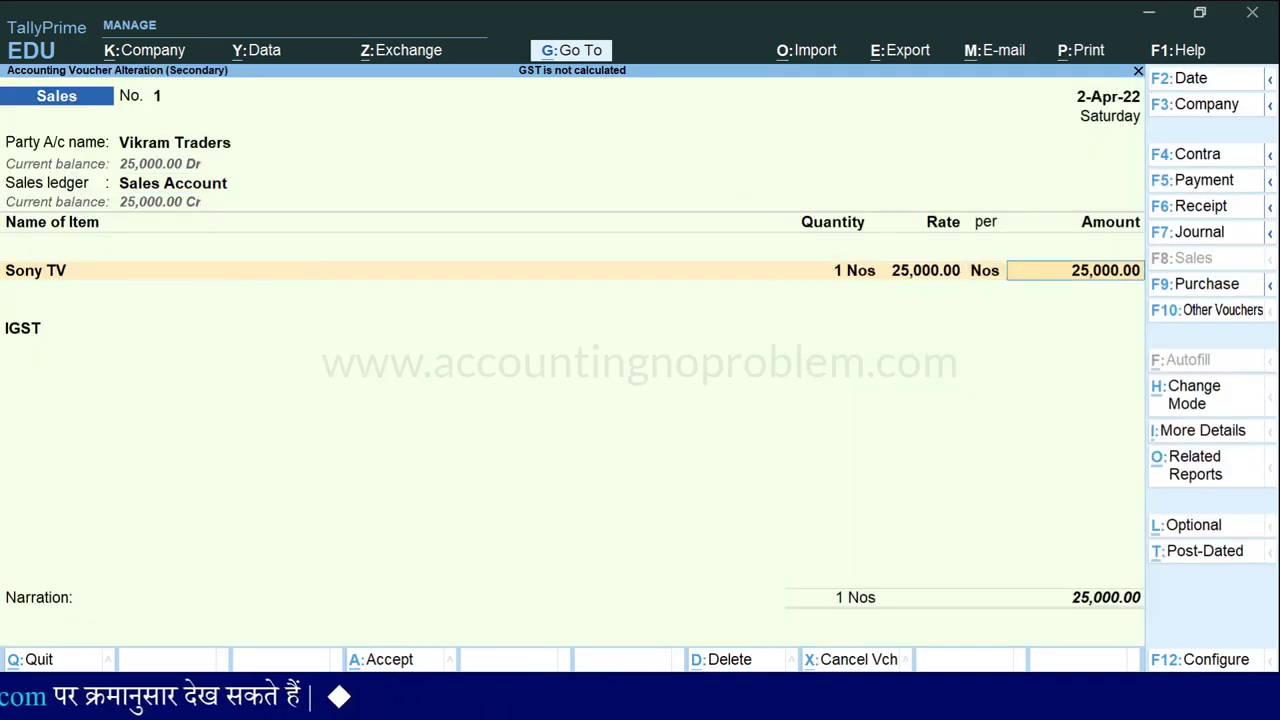
key("Return")
key("Return")
Replace IGST with CGST and SGST, save the sale at 29,500.00, and reopen Cash purchase voucher 5.
key("Return")
key("Return")
type("s")
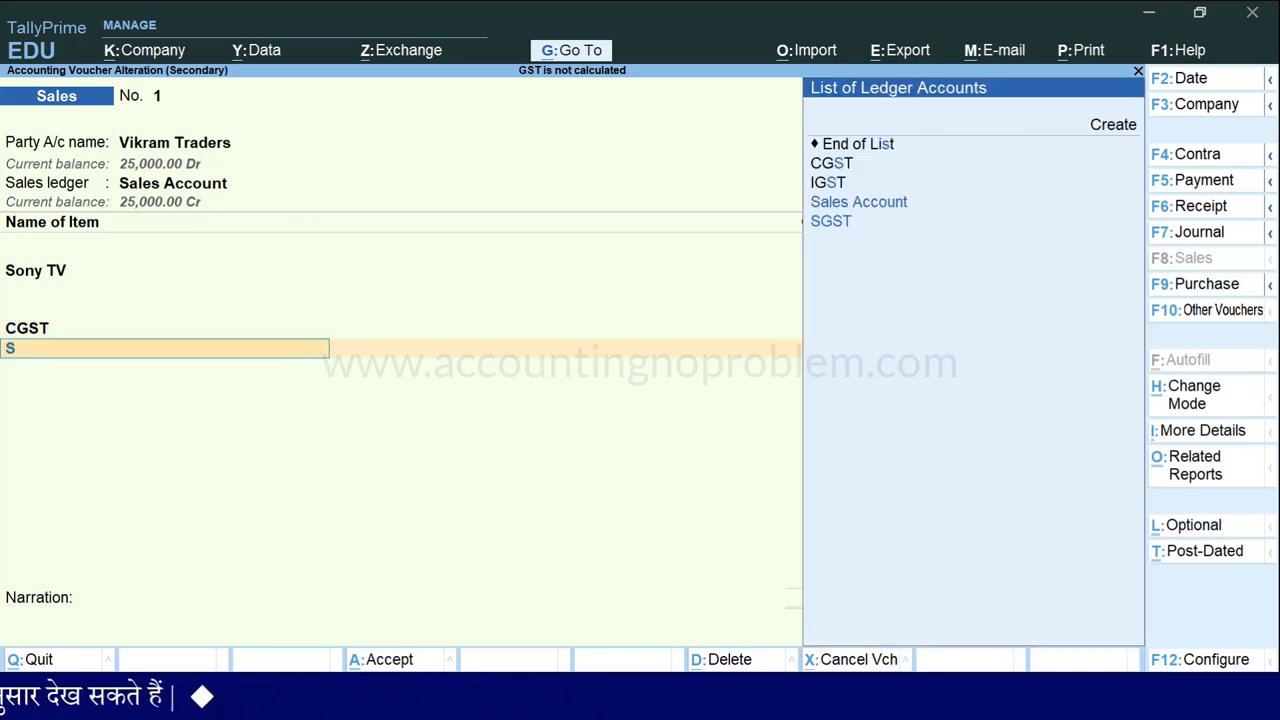
key("Return")
key("ctrl+a")
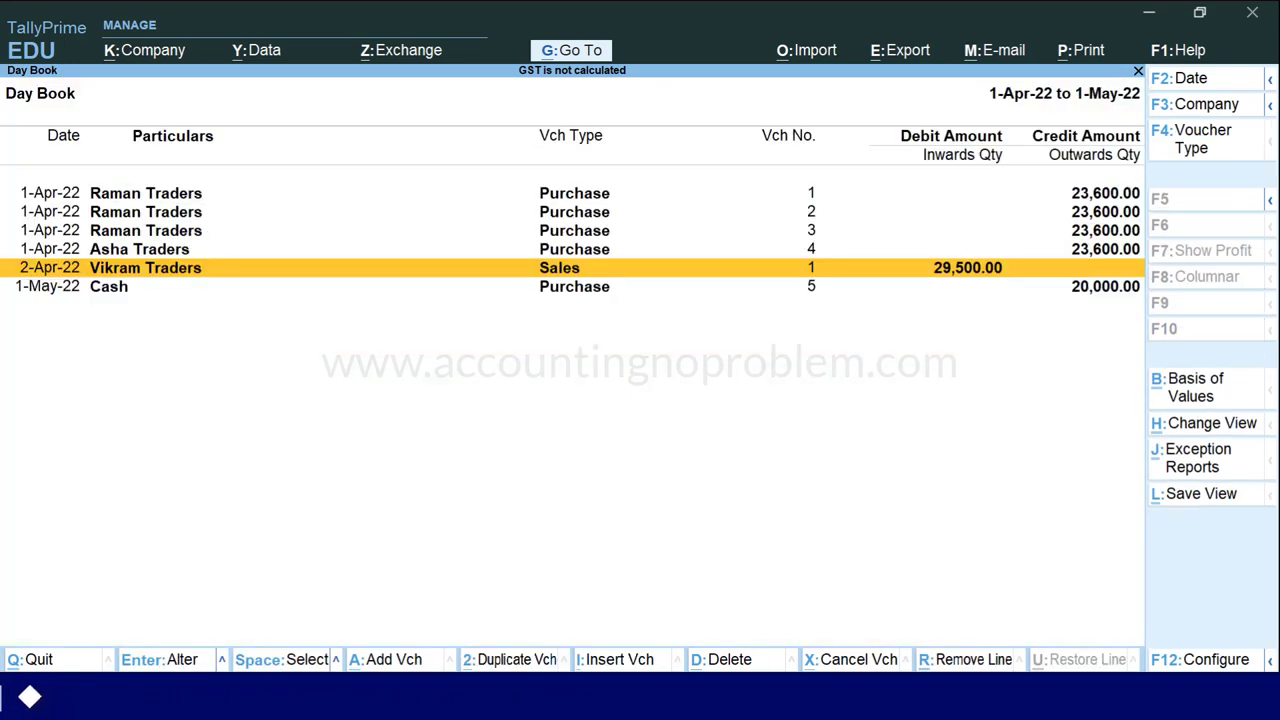
left_click(108, 286)
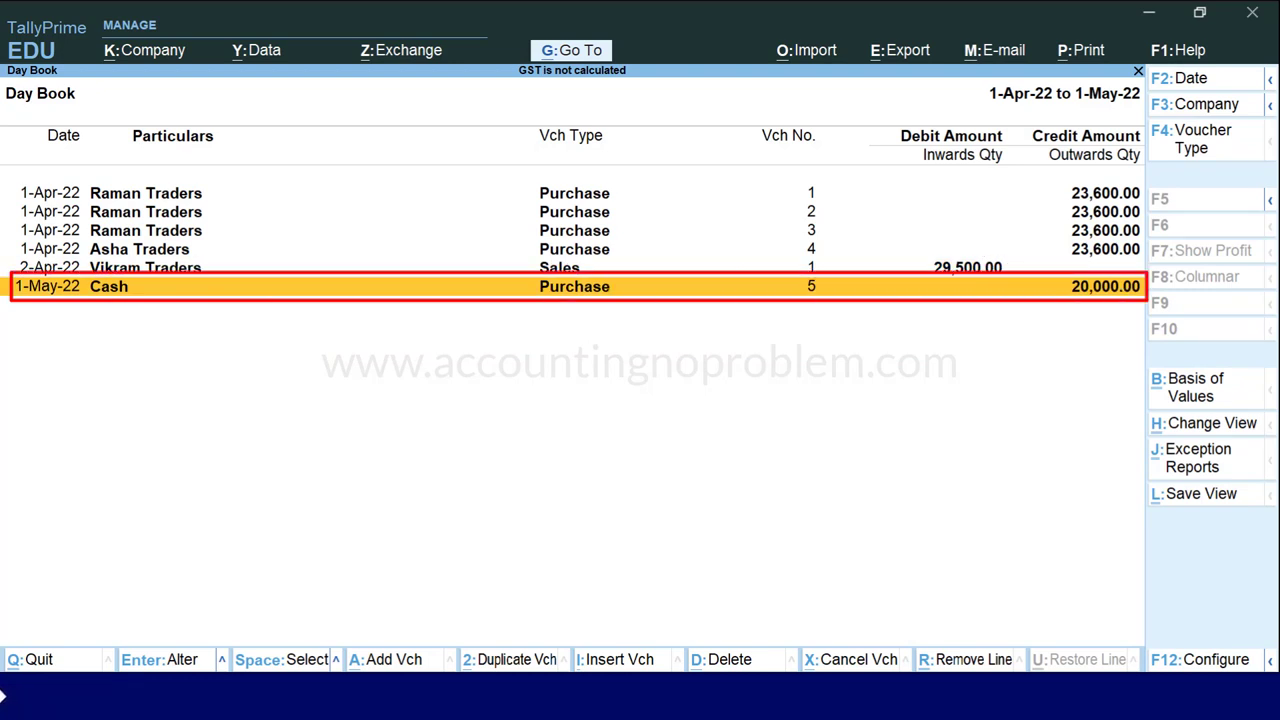
key("Return")
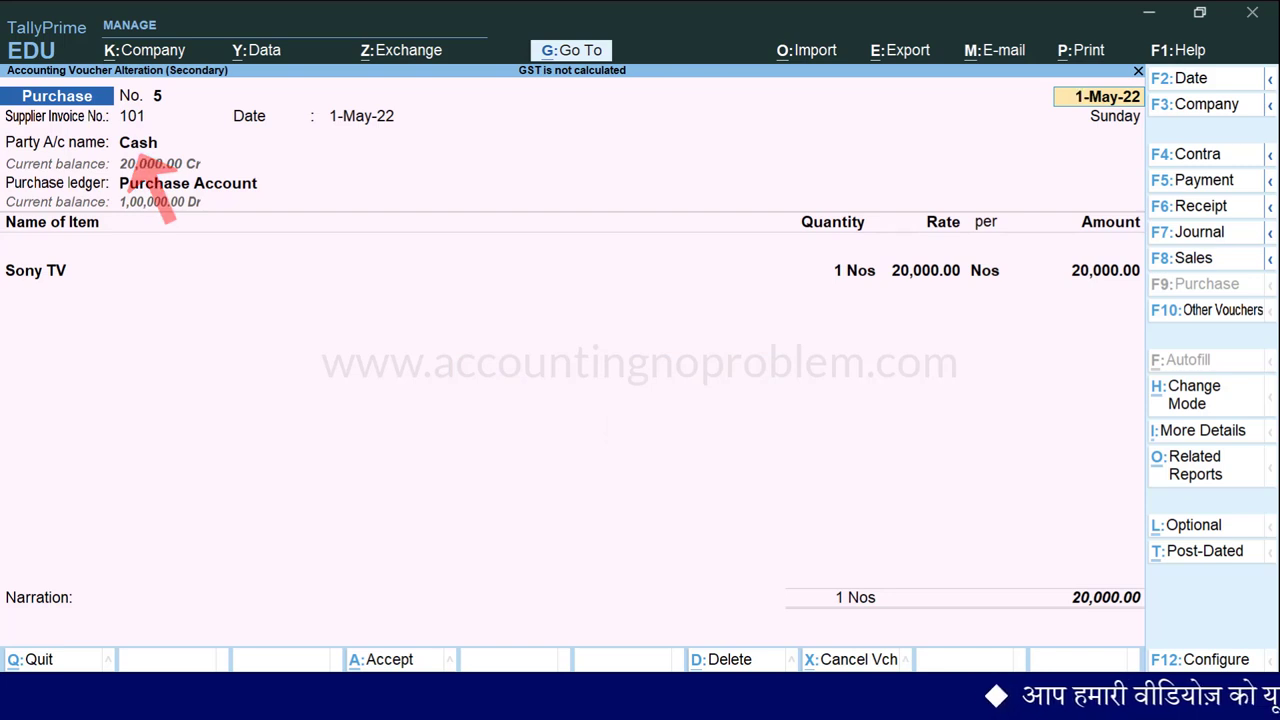
Add CGST and SGST lines to purchase voucher 5 and view its detailed GST Tax Analysis.
key("Return")
key("Return")
key("Return")
key("Return")
key("Return")
key("Return")
key("Return")
key("Return")
key("Return")
key("Return")
key("Return")
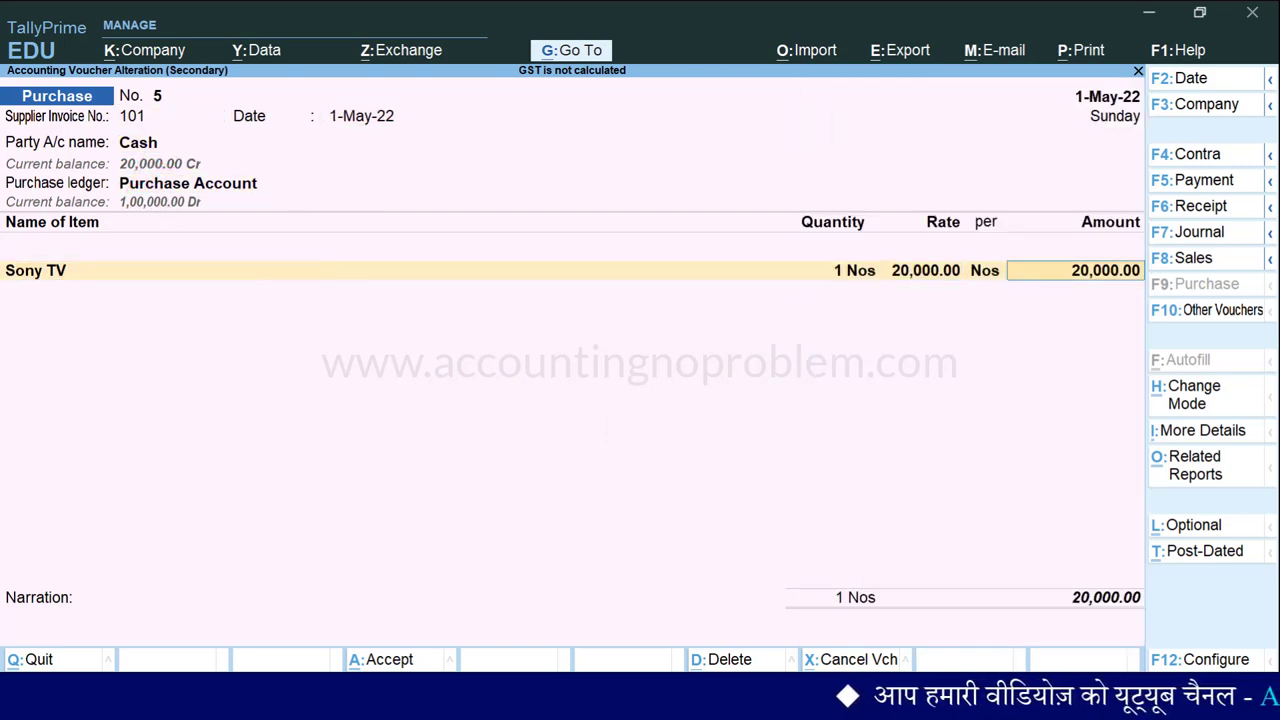
type("Cg")
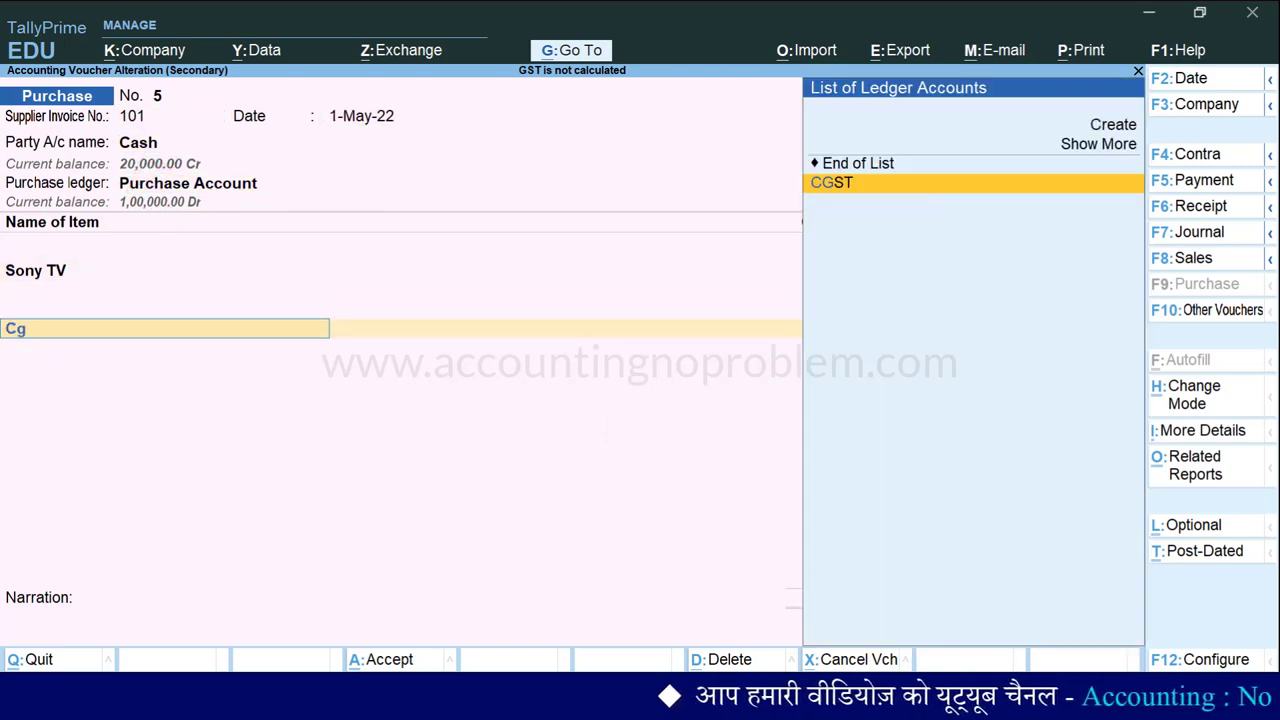
key("Return")
key("Return")
type("Sg")
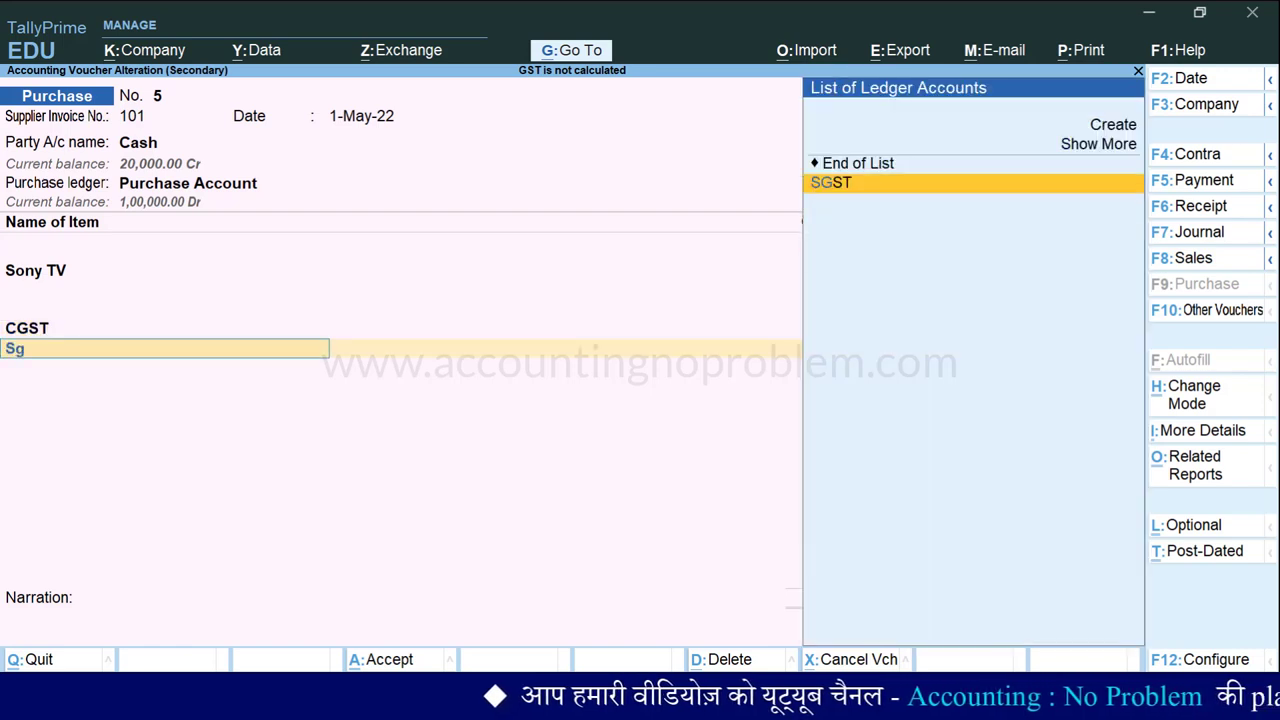
key("Return")
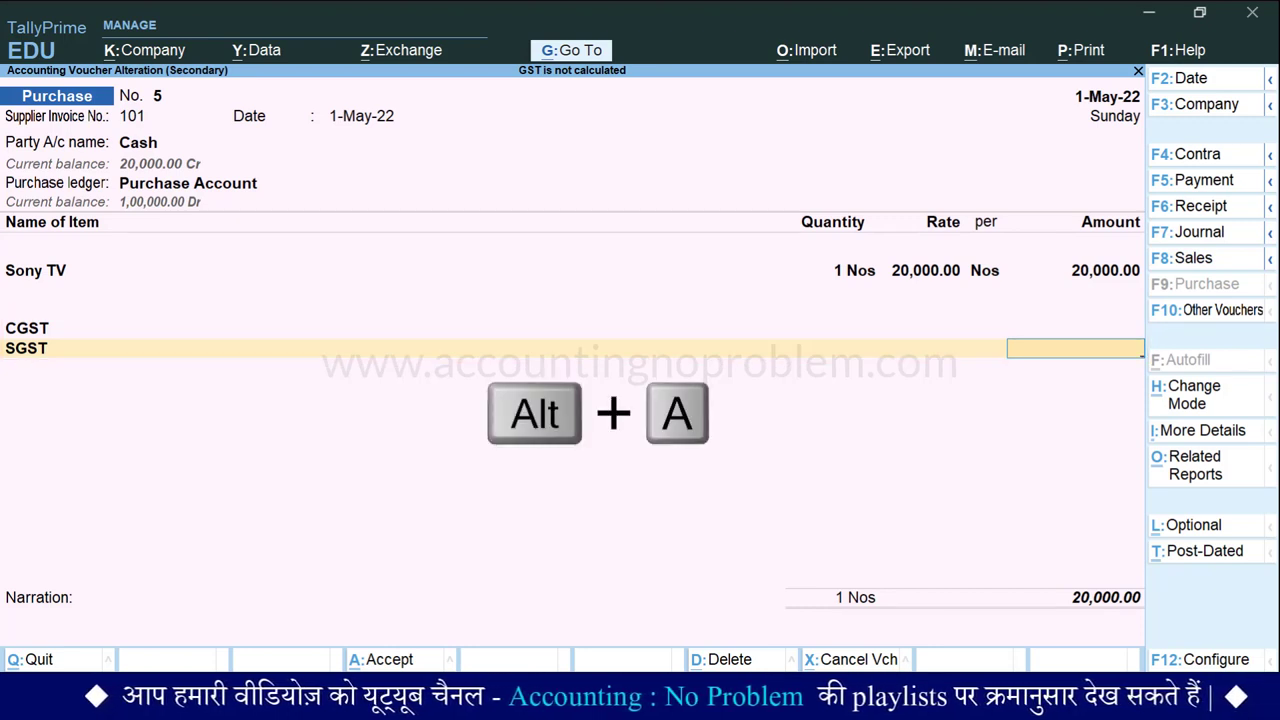
key("alt+a")
key("alt+F5")
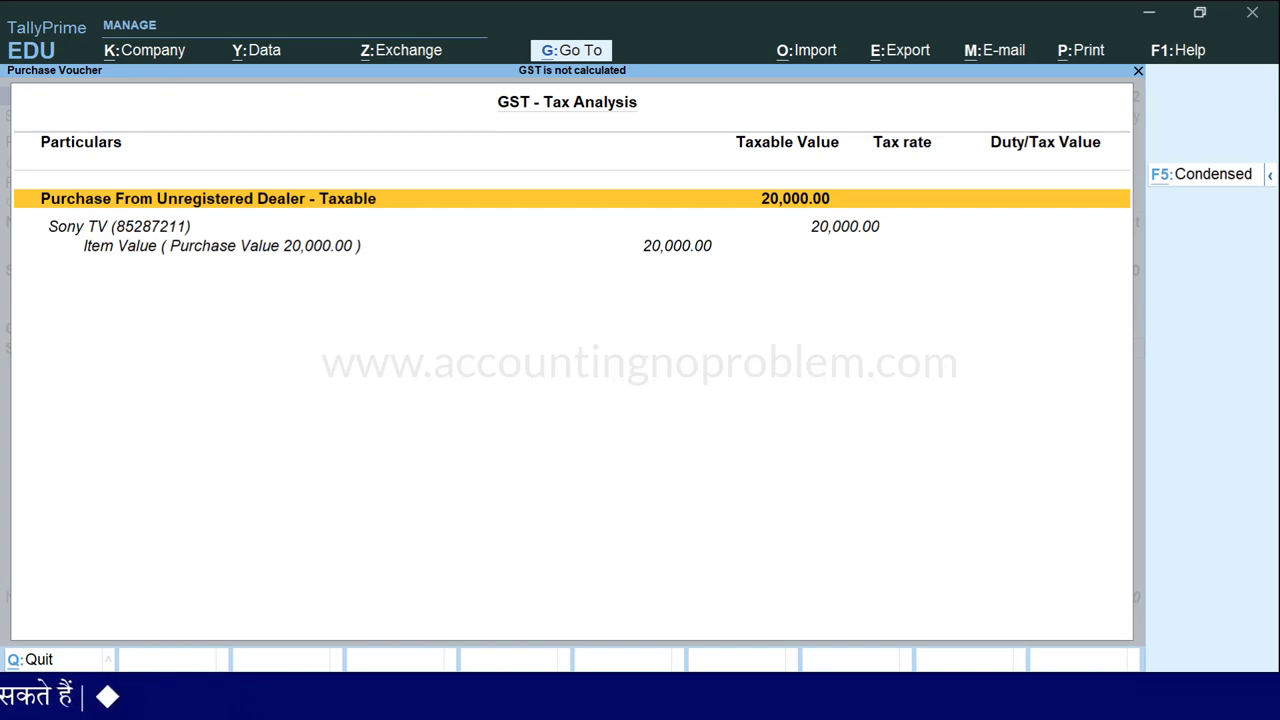
Close the tax analysis and open Party Details for purchase voucher 5, with Mana Traders as supplier.
key("Escape")
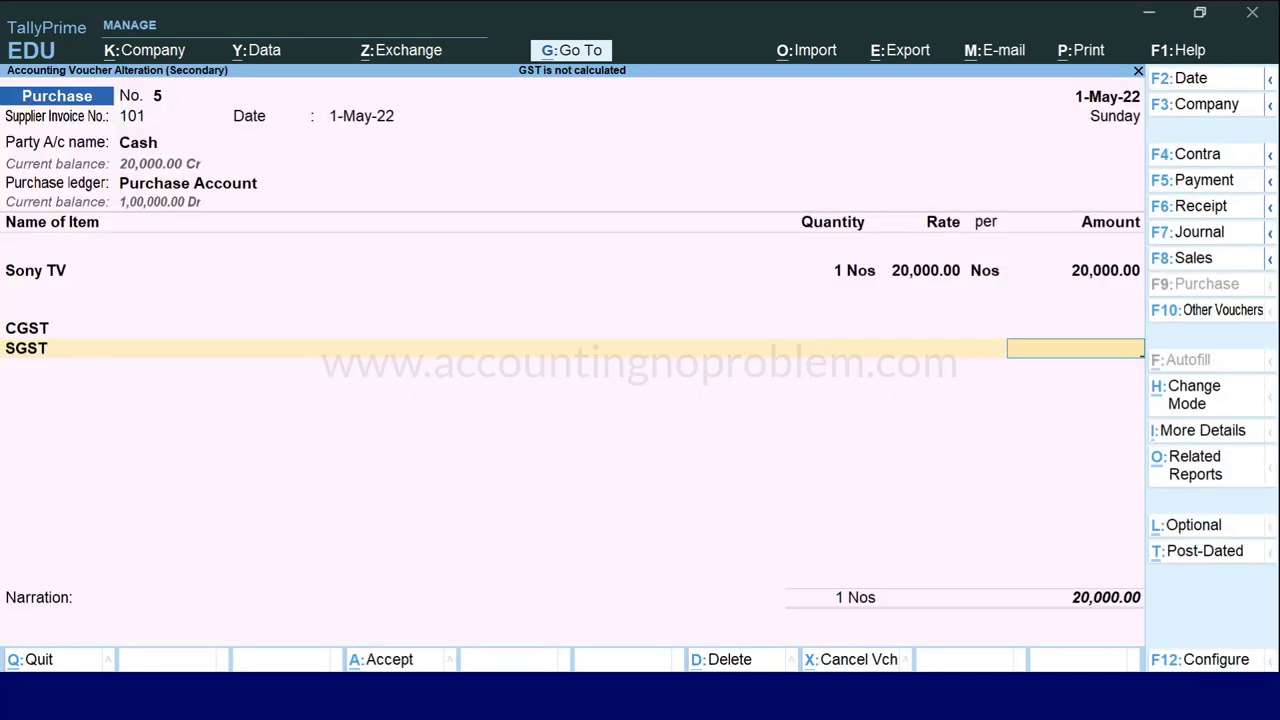
key("Backspace")
key("Backspace")
key("Backspace")
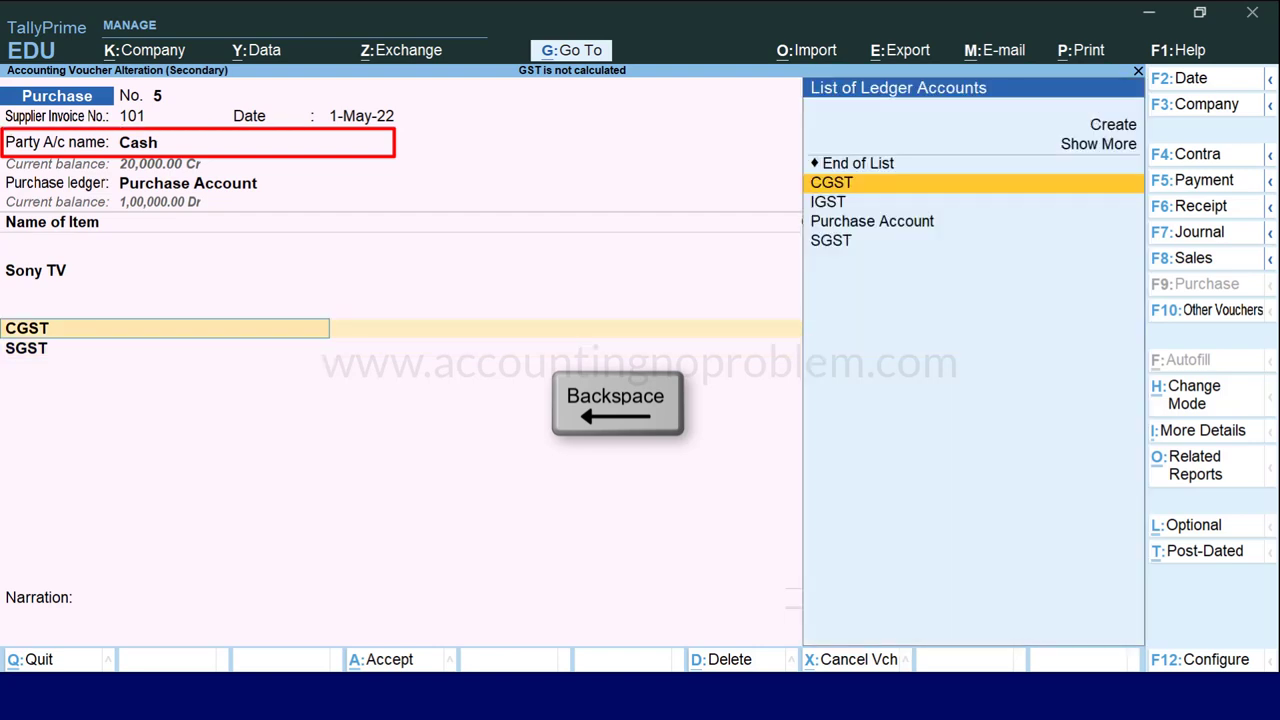
key("BackSpace")
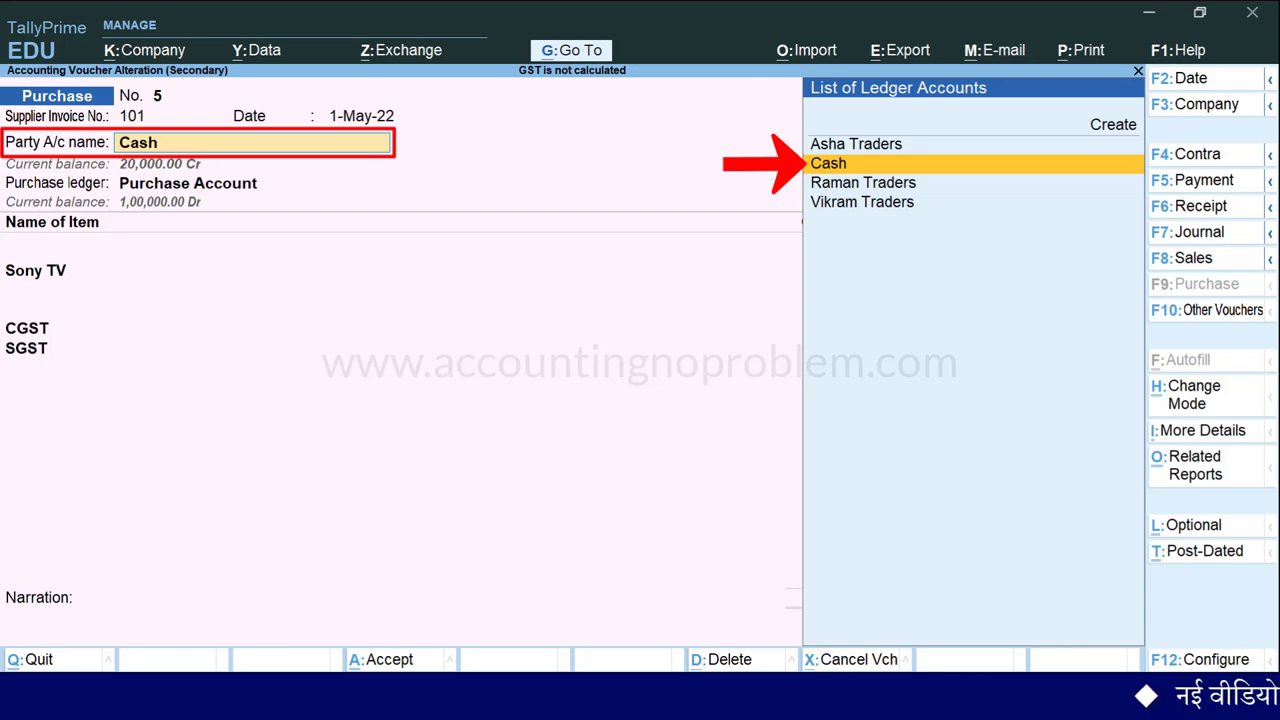
key("Return")
key("Return")
key("Return")
key("Return")
key("Return")
key("Return")
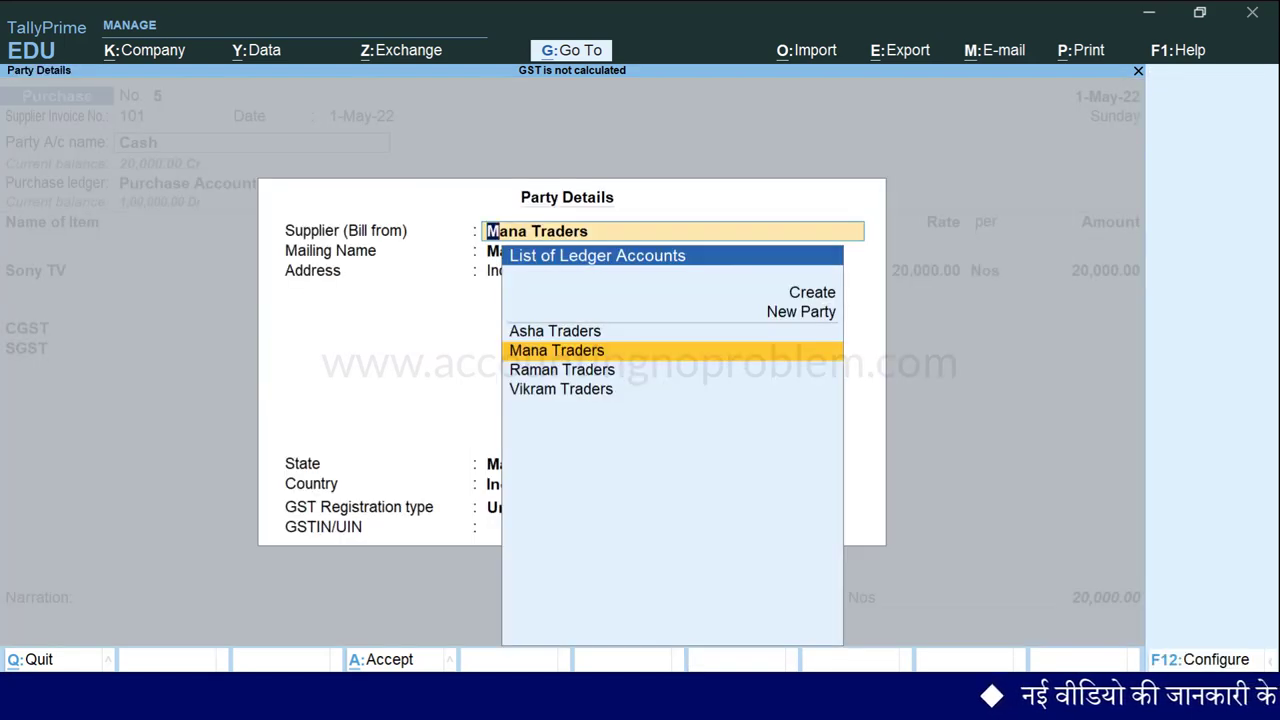
key("Return")
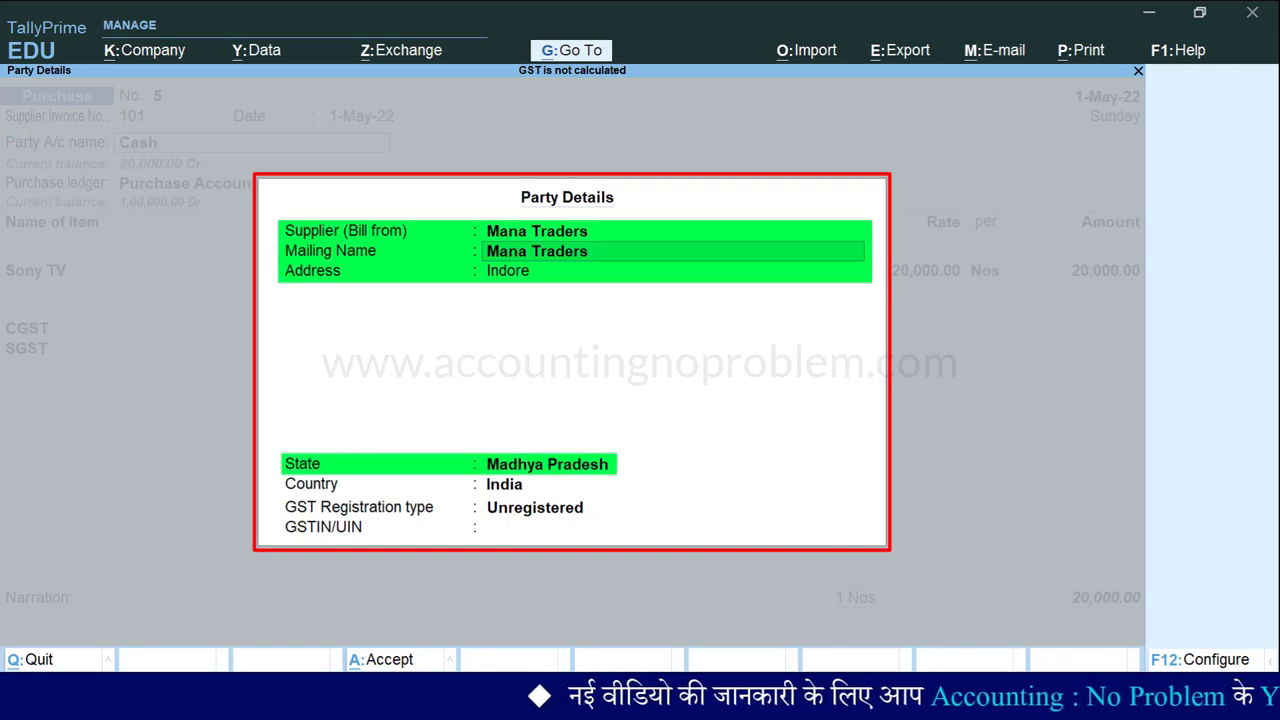
Register the supplier as Regular with its GSTIN, giving CGST and SGST of 1,800.00 each.
key("Return")
key("Return")
key("Return")
key("Return")
key("Return")
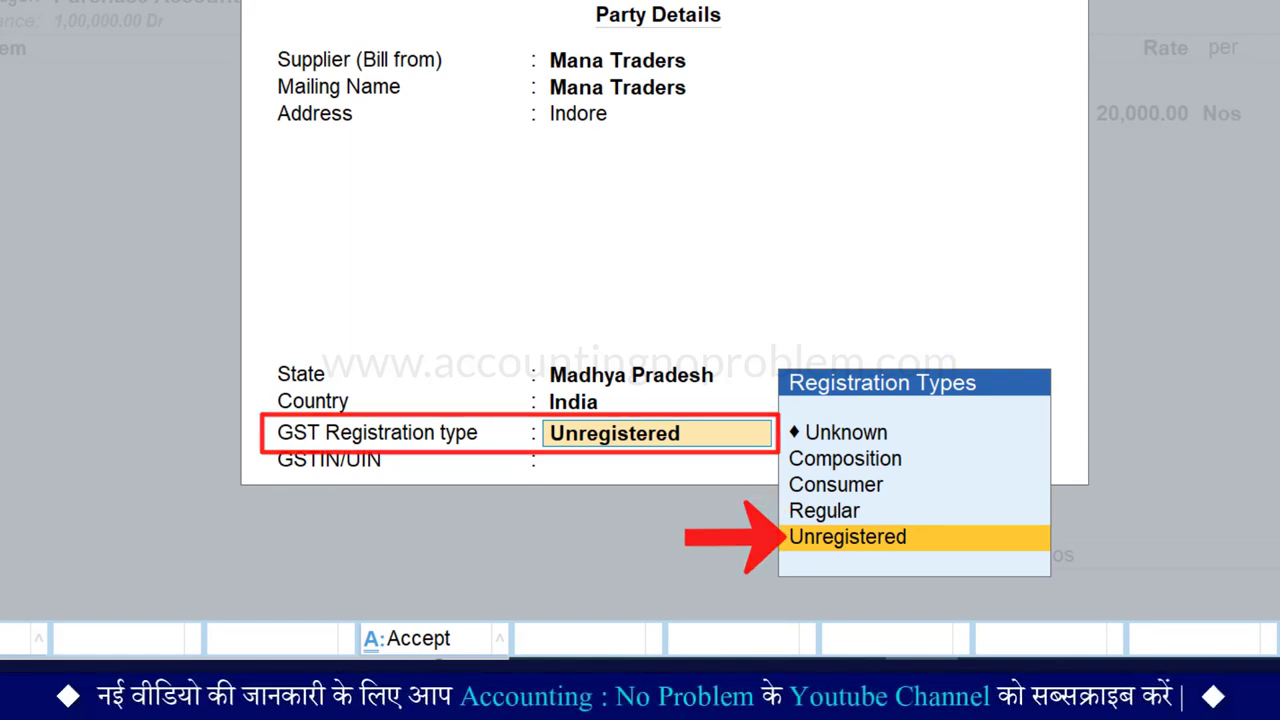
key("Up")
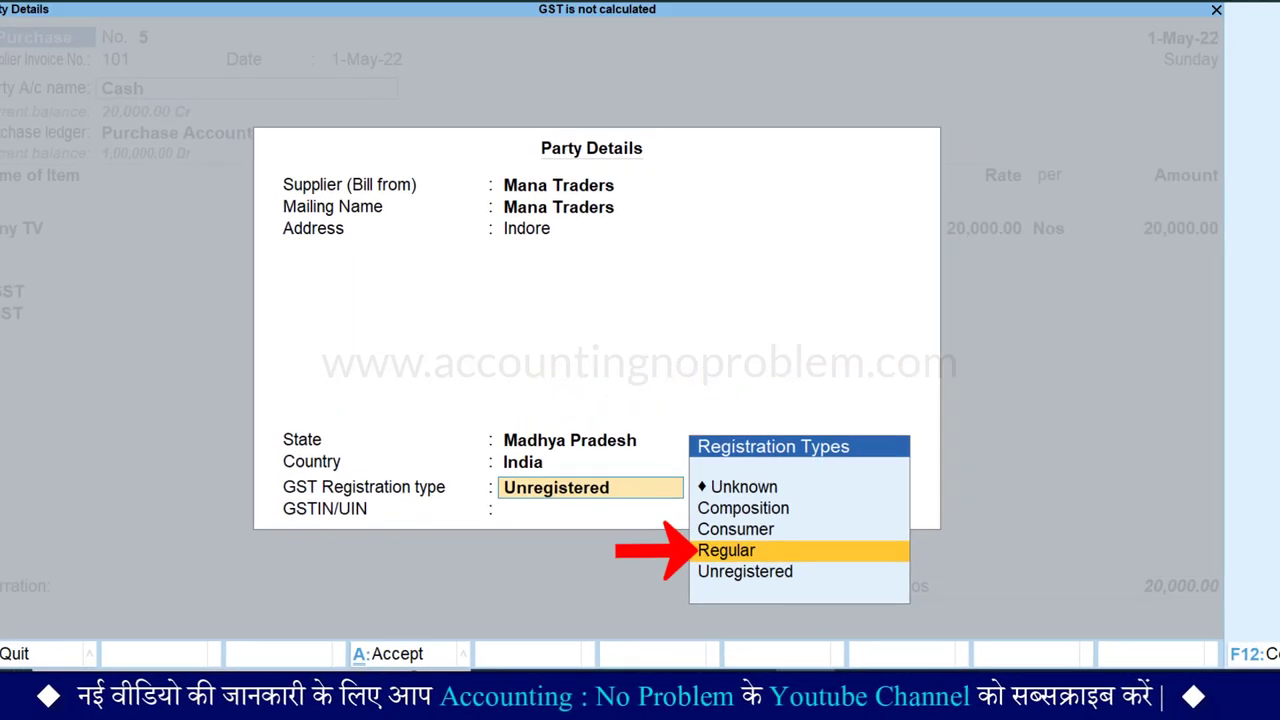
key("Return")
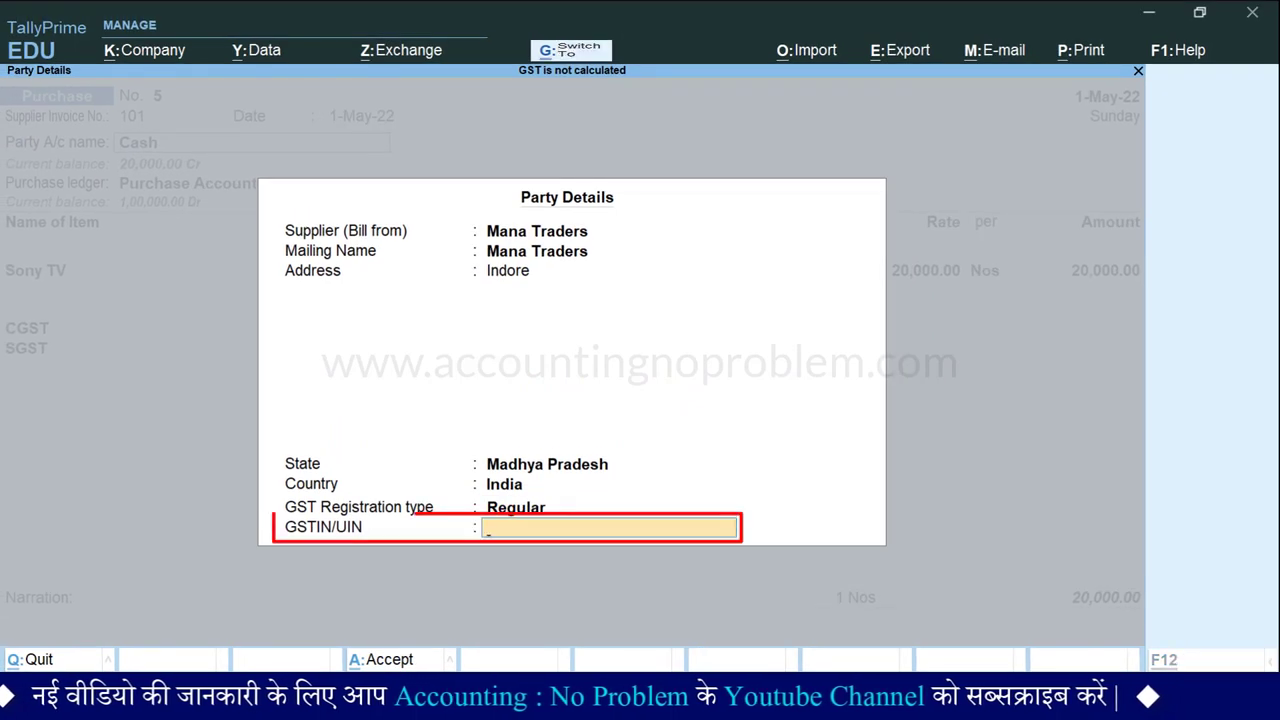
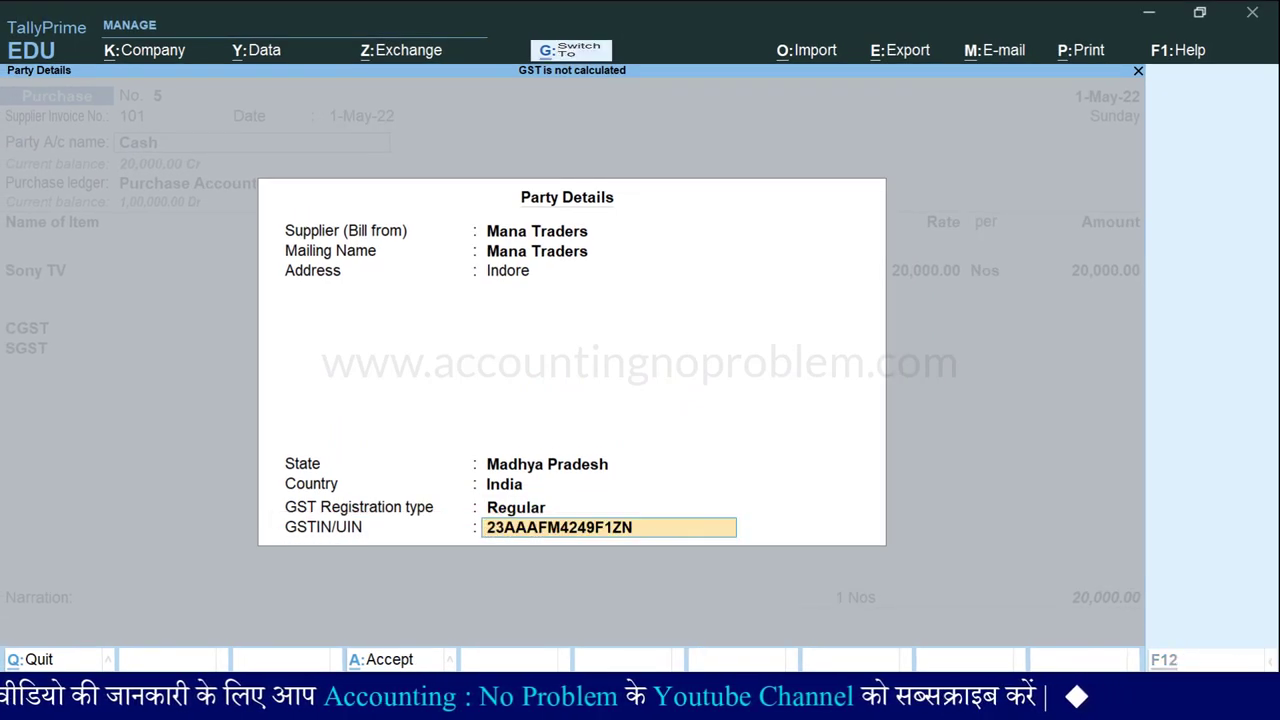
key("Return")
key("Return")
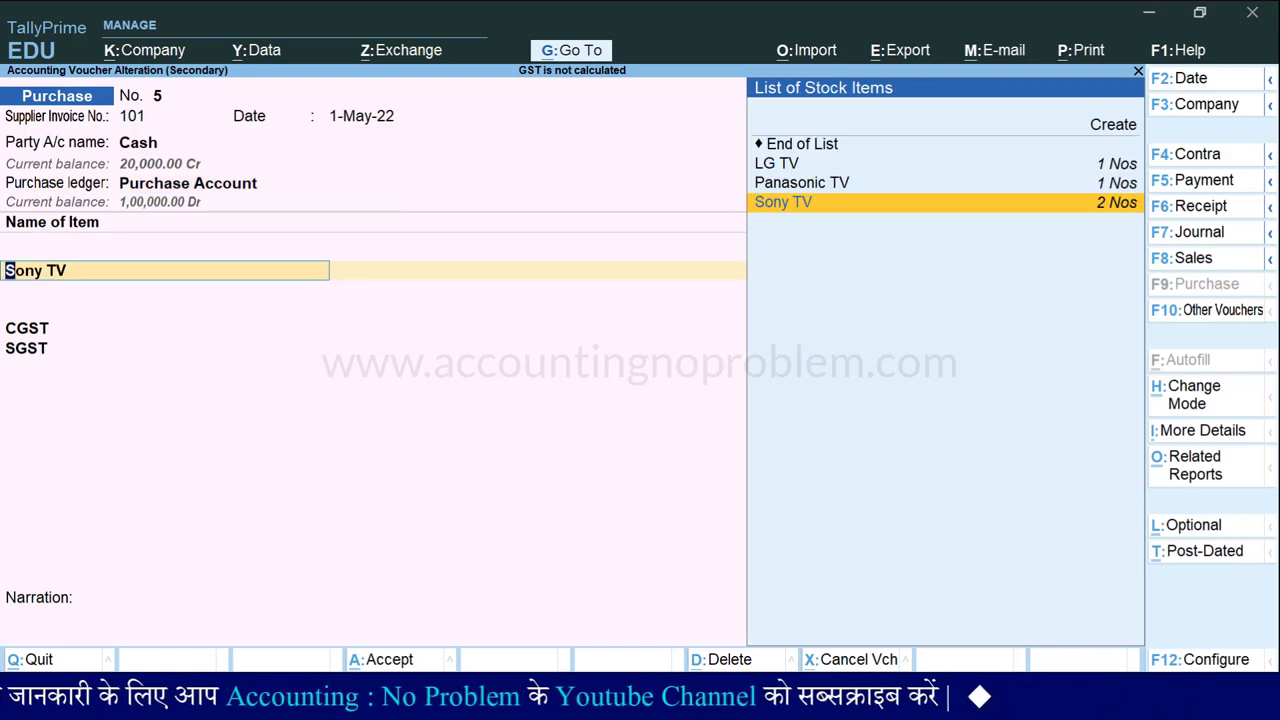
key("Return")
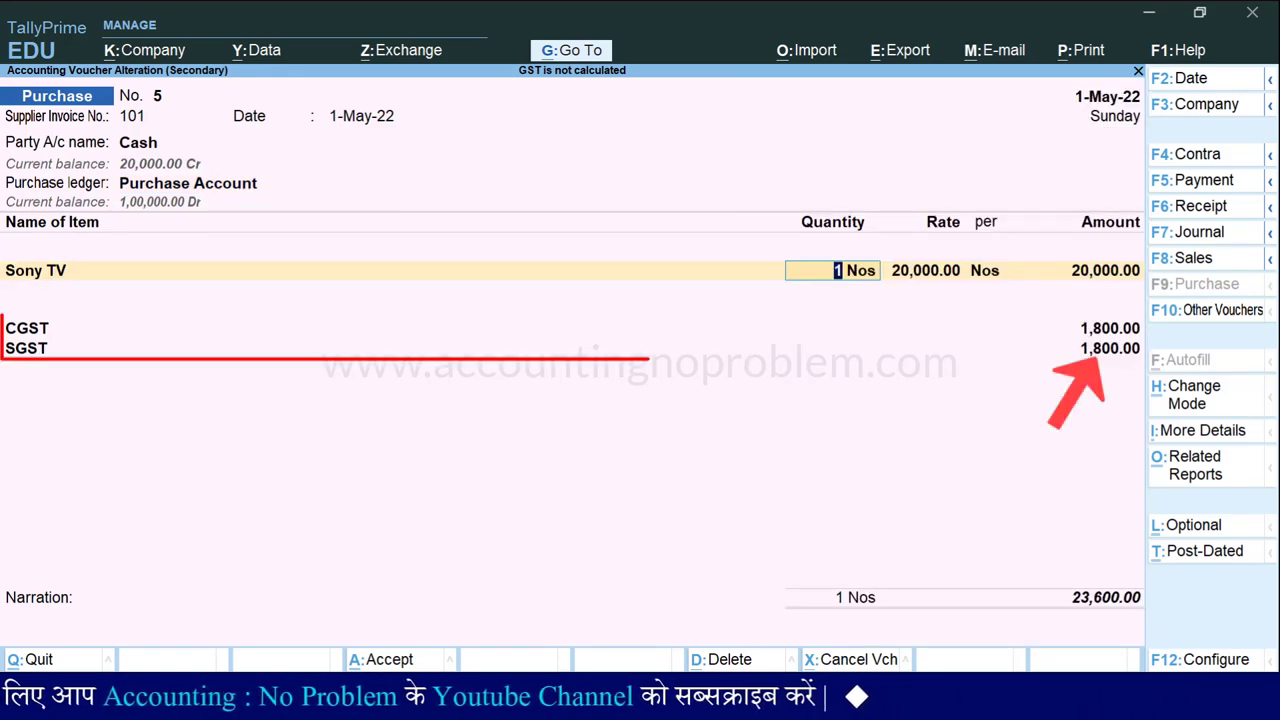
Save purchase voucher 5 so the Day Book lists the Cash purchase at 23,600.00.
key("ctrl+a")
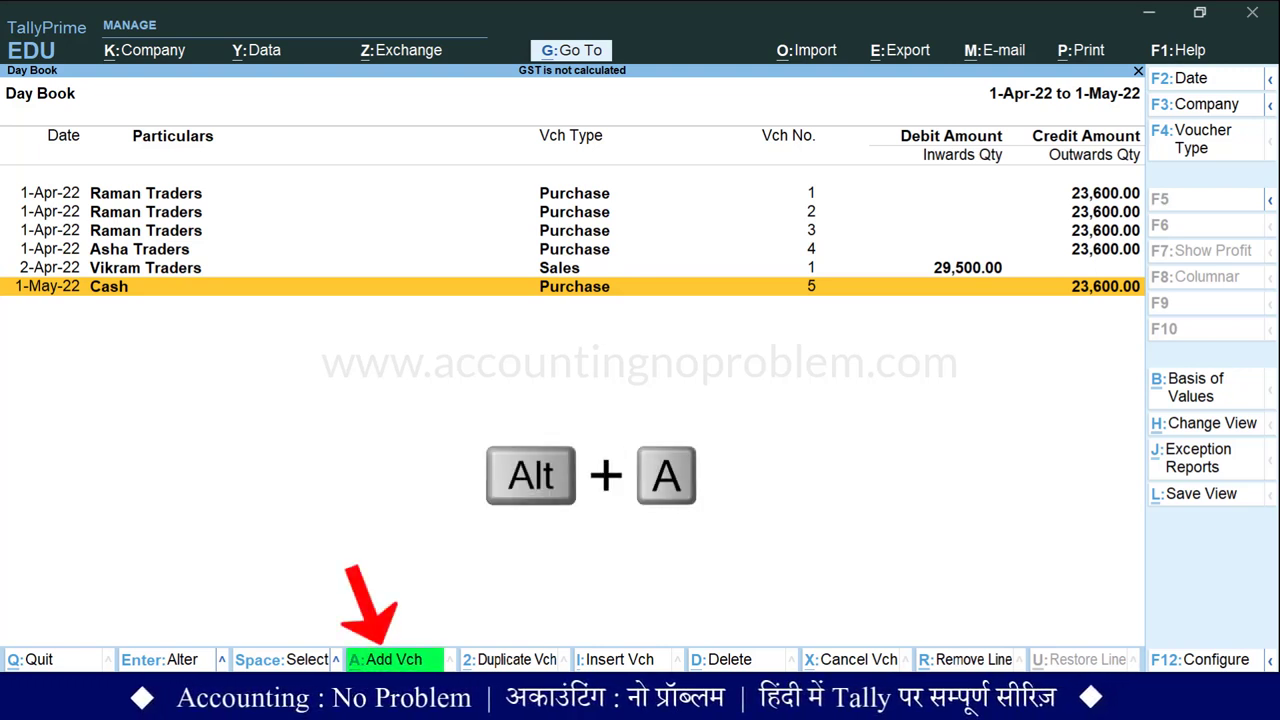
Start new purchase voucher 6 and switch it to Accounting Invoice mode.
key("alt+a")
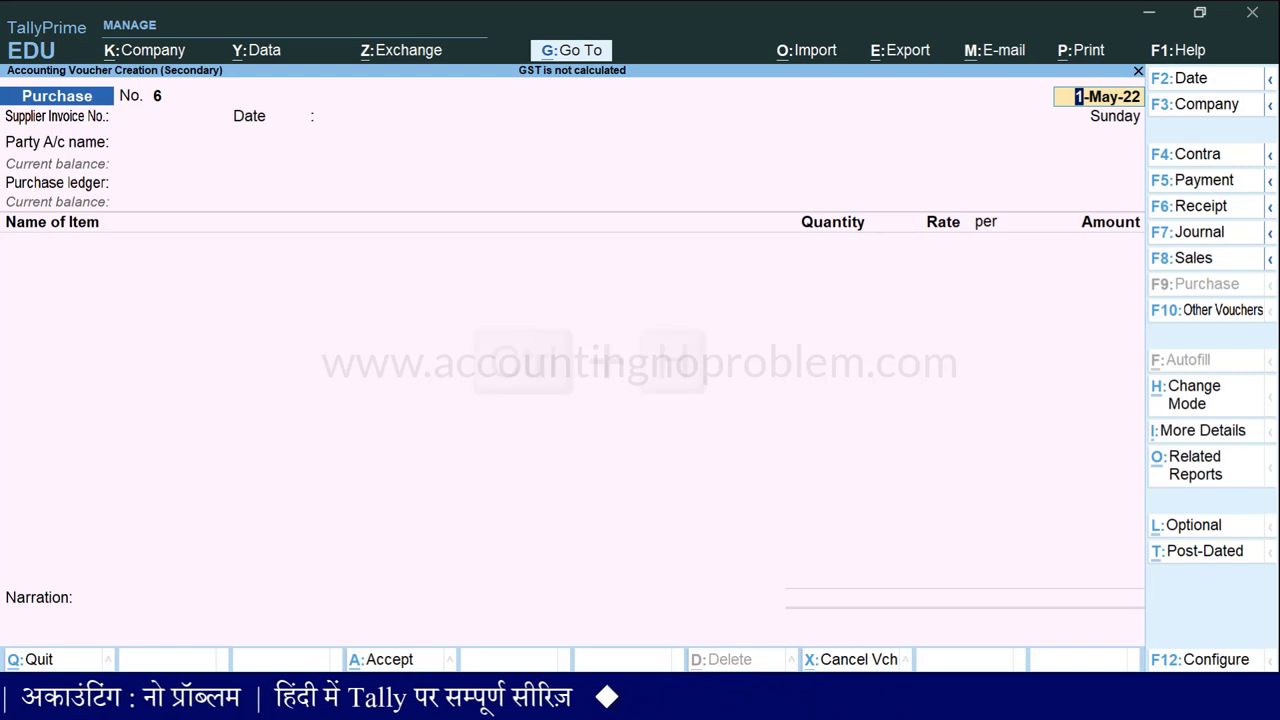
key("ctrl+h")
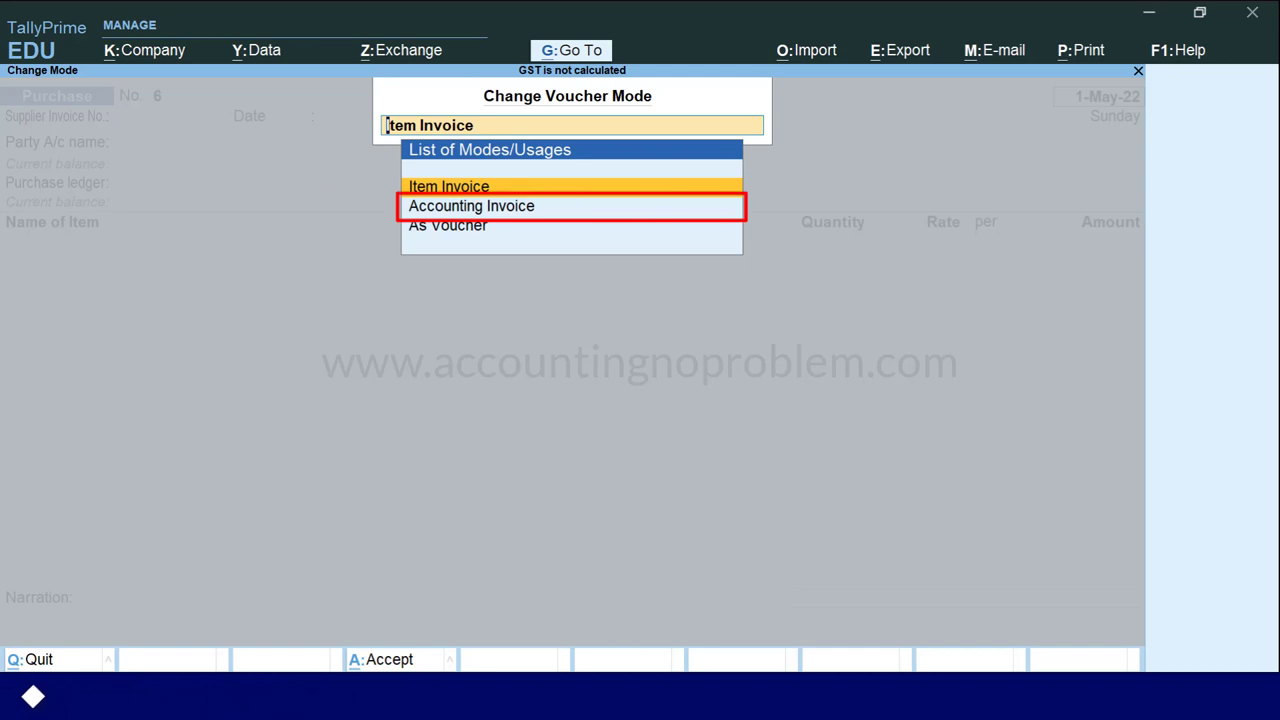
left_click(471, 206)
key("Return")
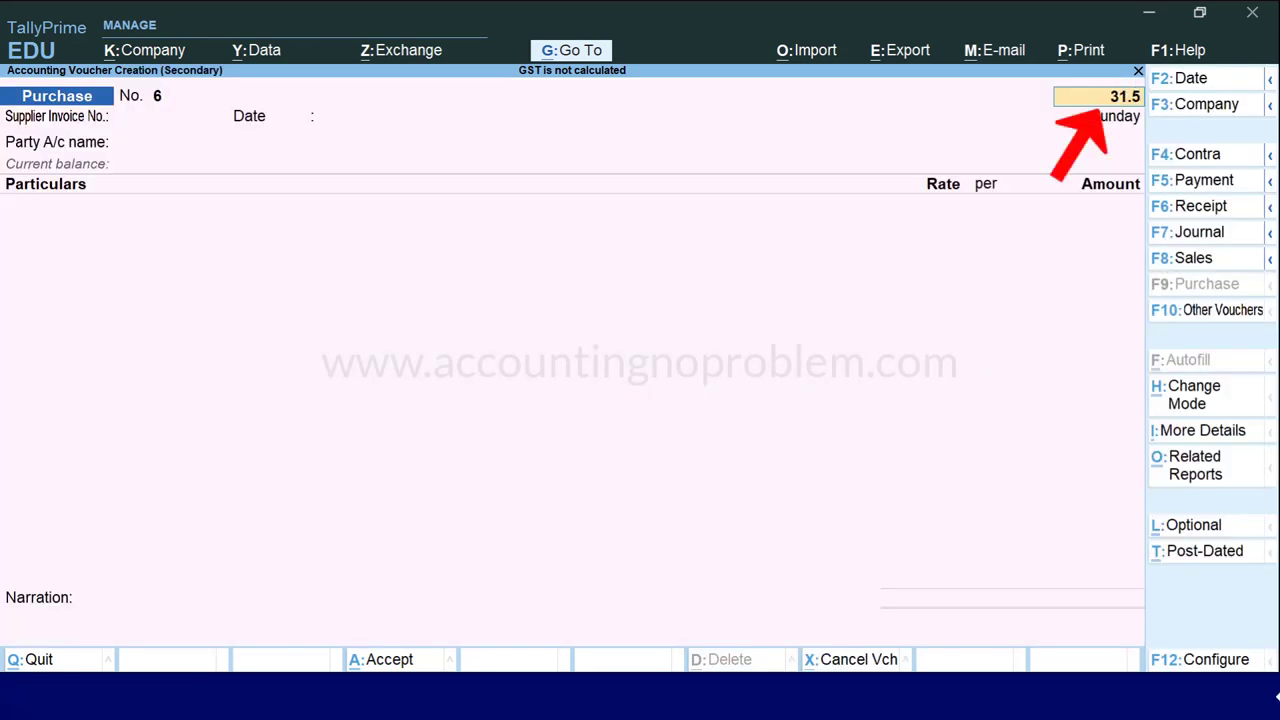
Date the voucher 31-May-22 with supplier invoice 625 and Raman Traders as party.
key("Return")
type("625")
key("Return")
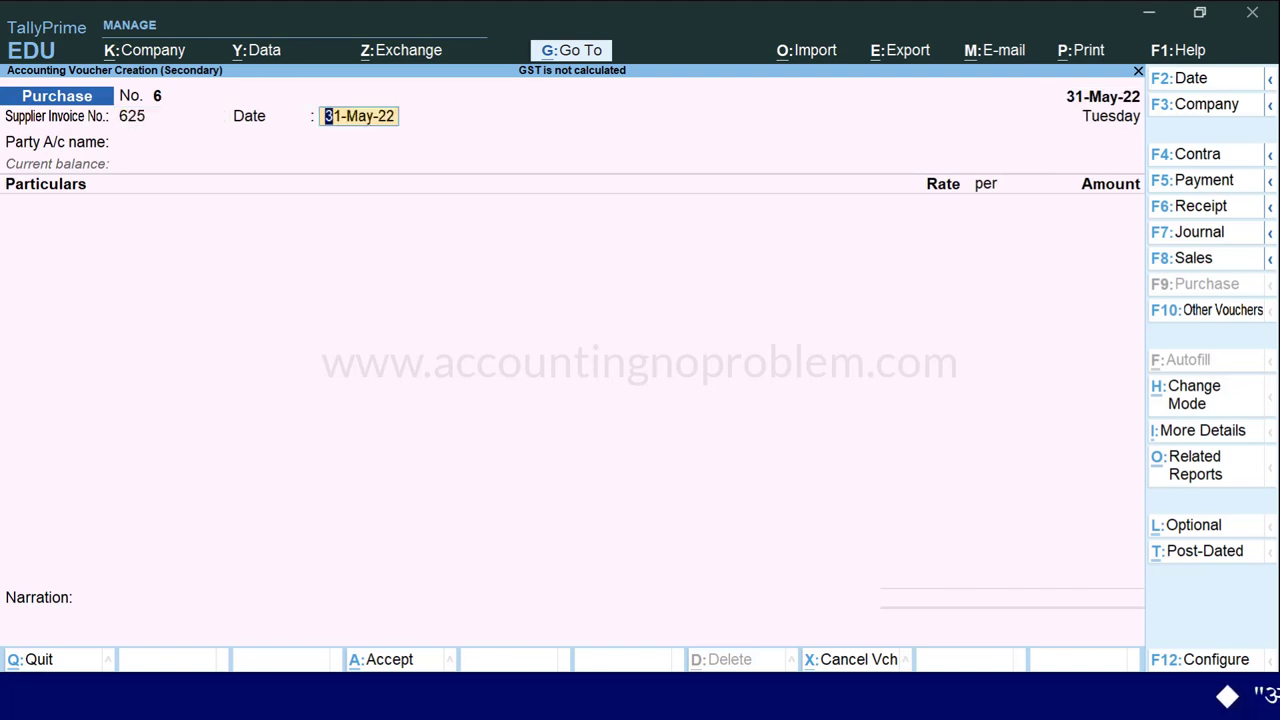
key("Return")
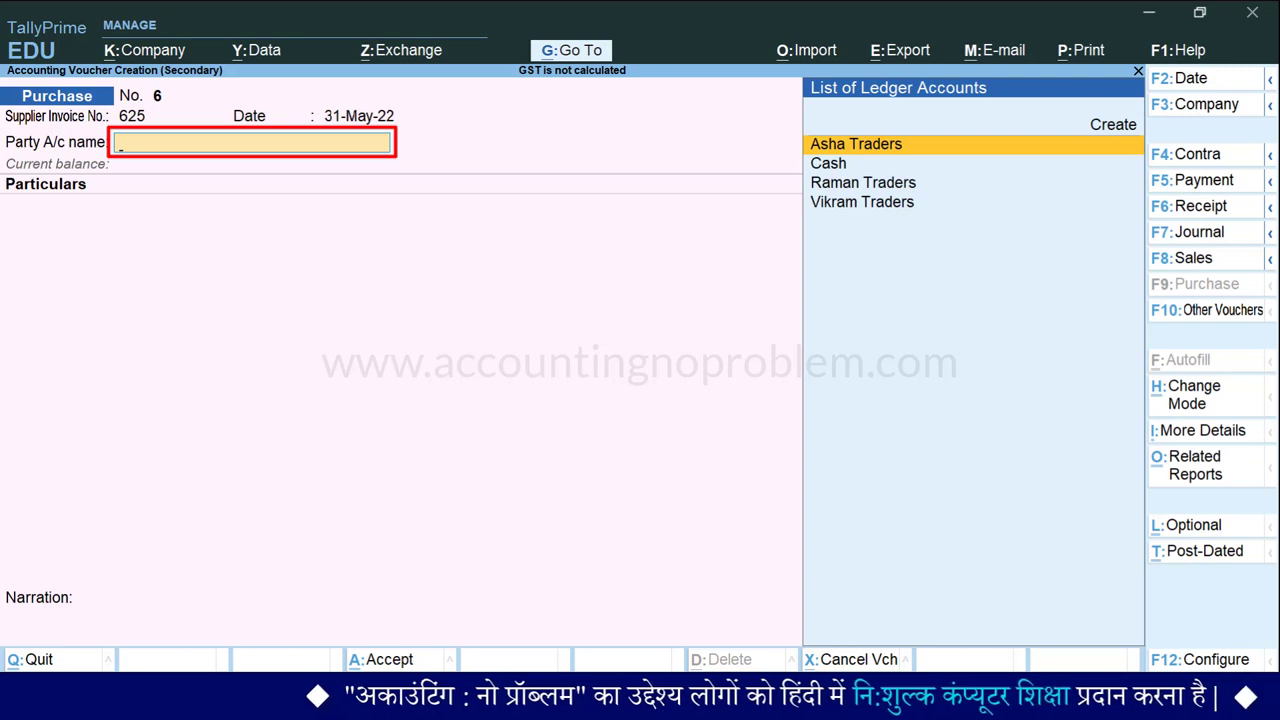
key("Down")
key("Down")
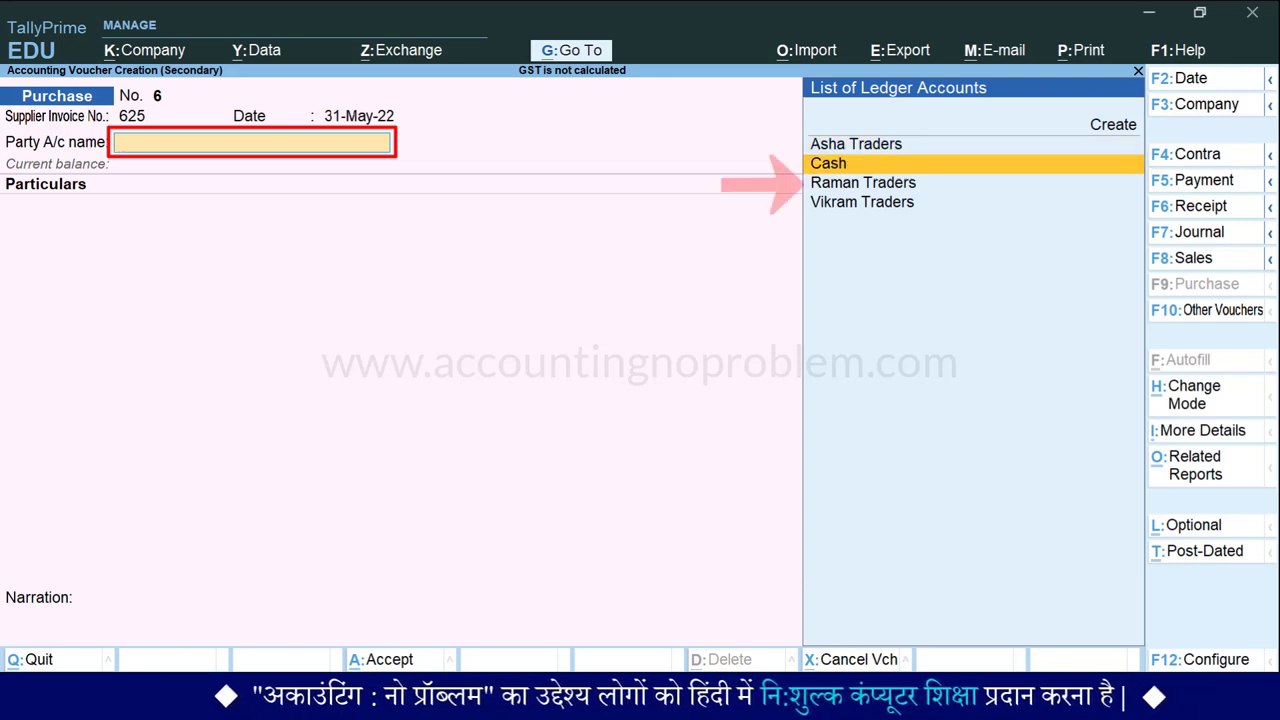
key("Return")
Create a new ledger named 'Courier Service' from the first particulars line.
key("space")
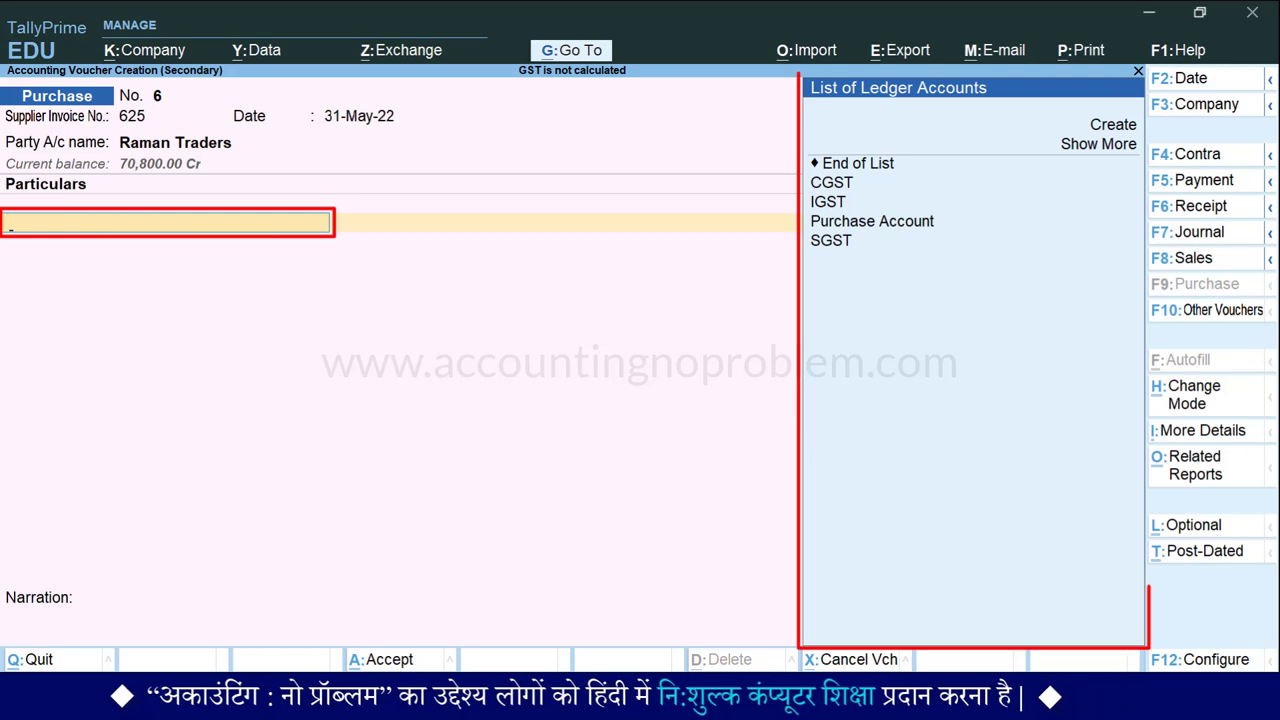
key("Up")
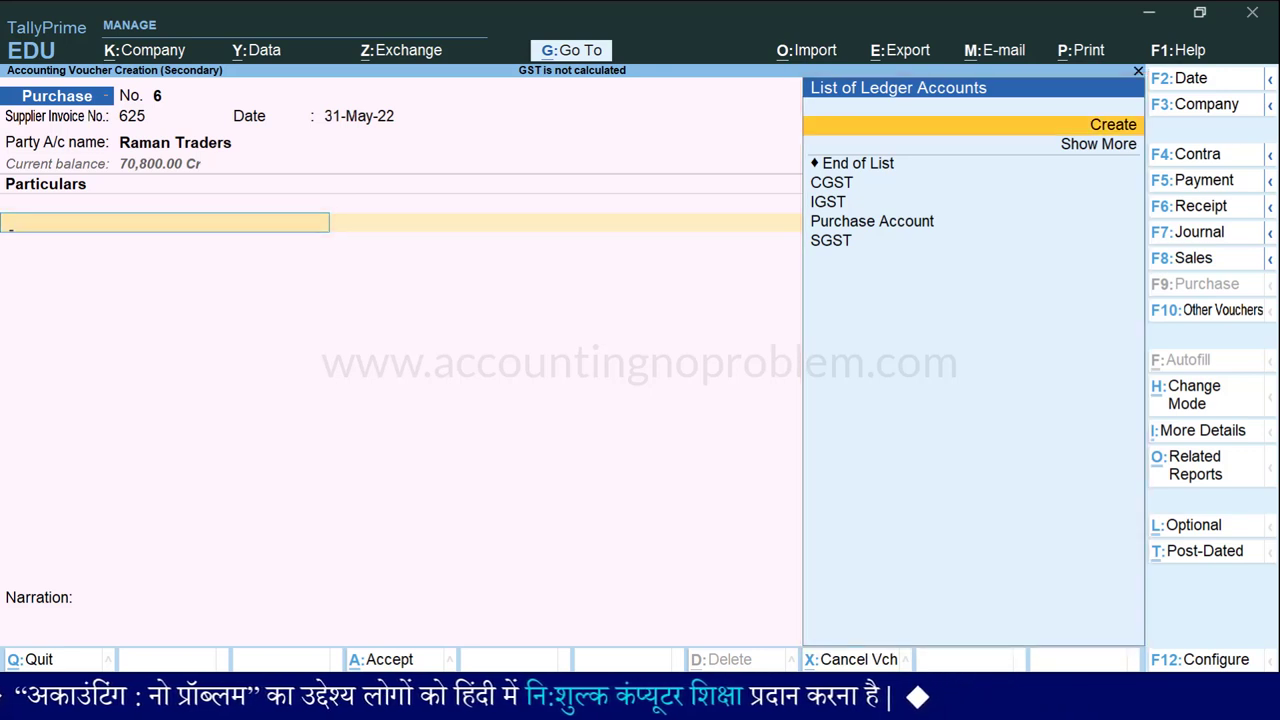
key("Return")
type("Courier Service")
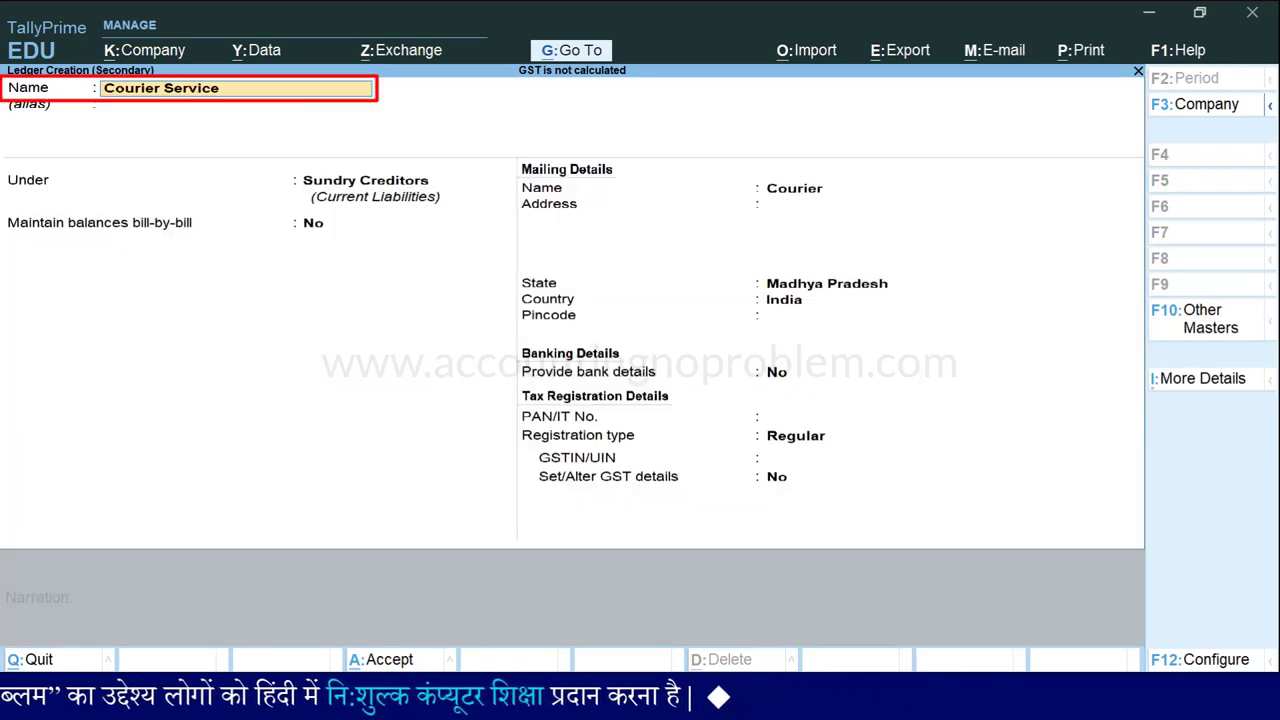
Place Courier Service under Indirect Expenses with GST applicable, and open its GST details.
key("Return")
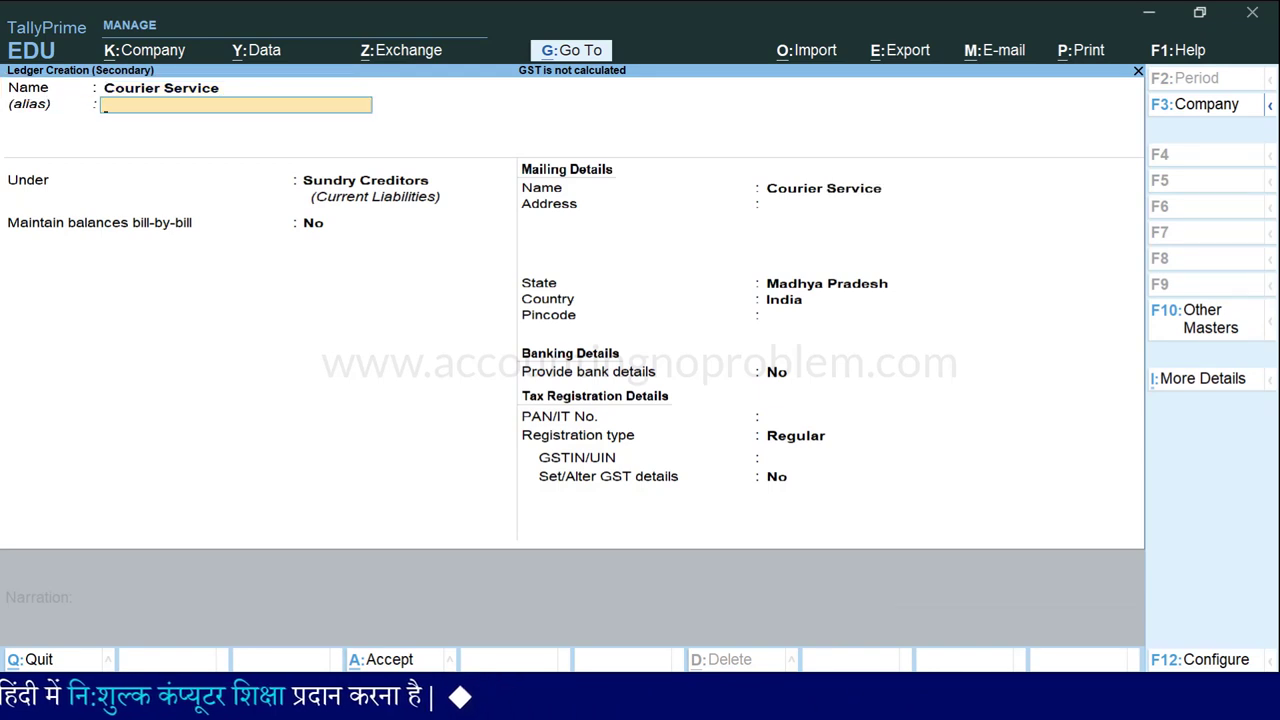
key("Return")
type("i")
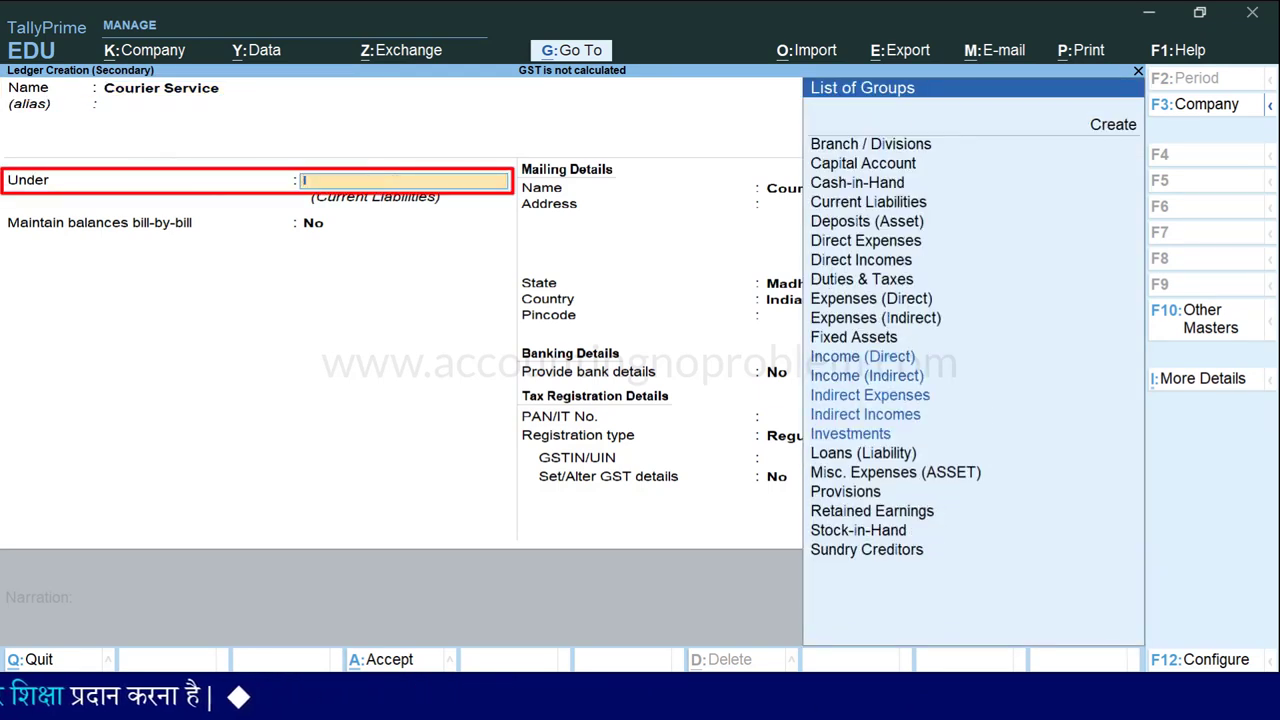
key("Down")
key("Down")
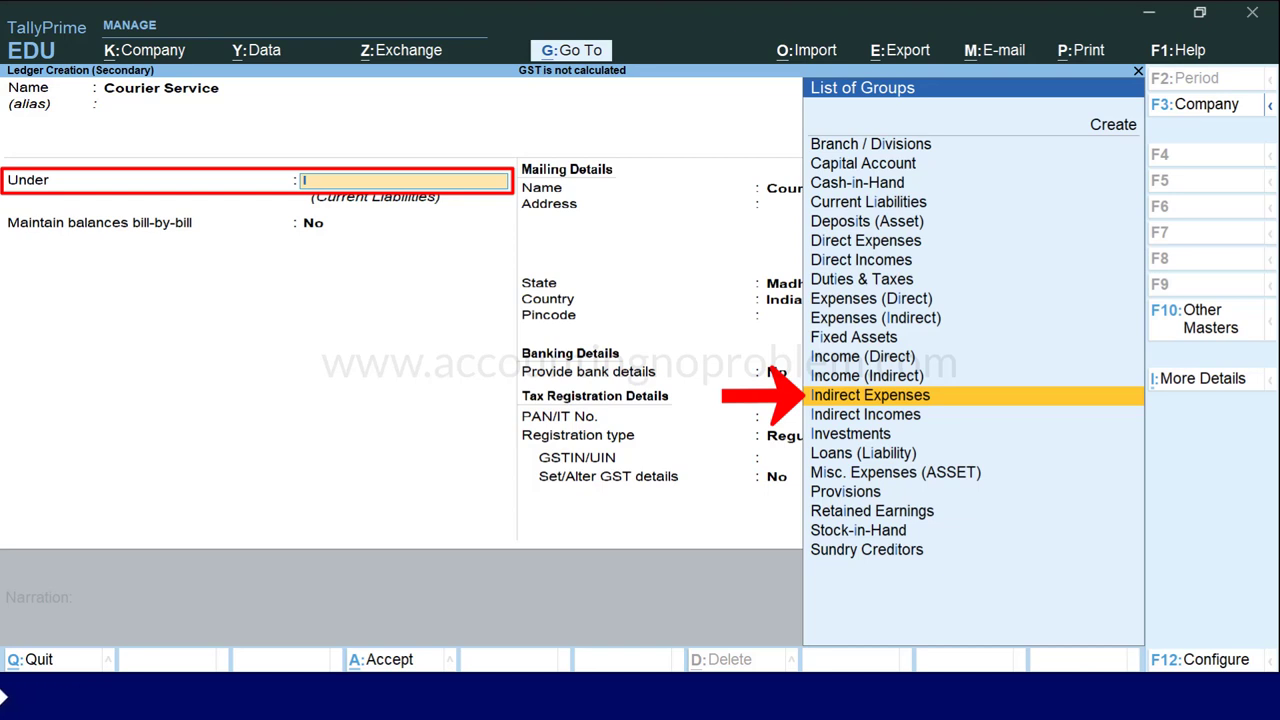
key("Return")
key("Return")
key("Return")
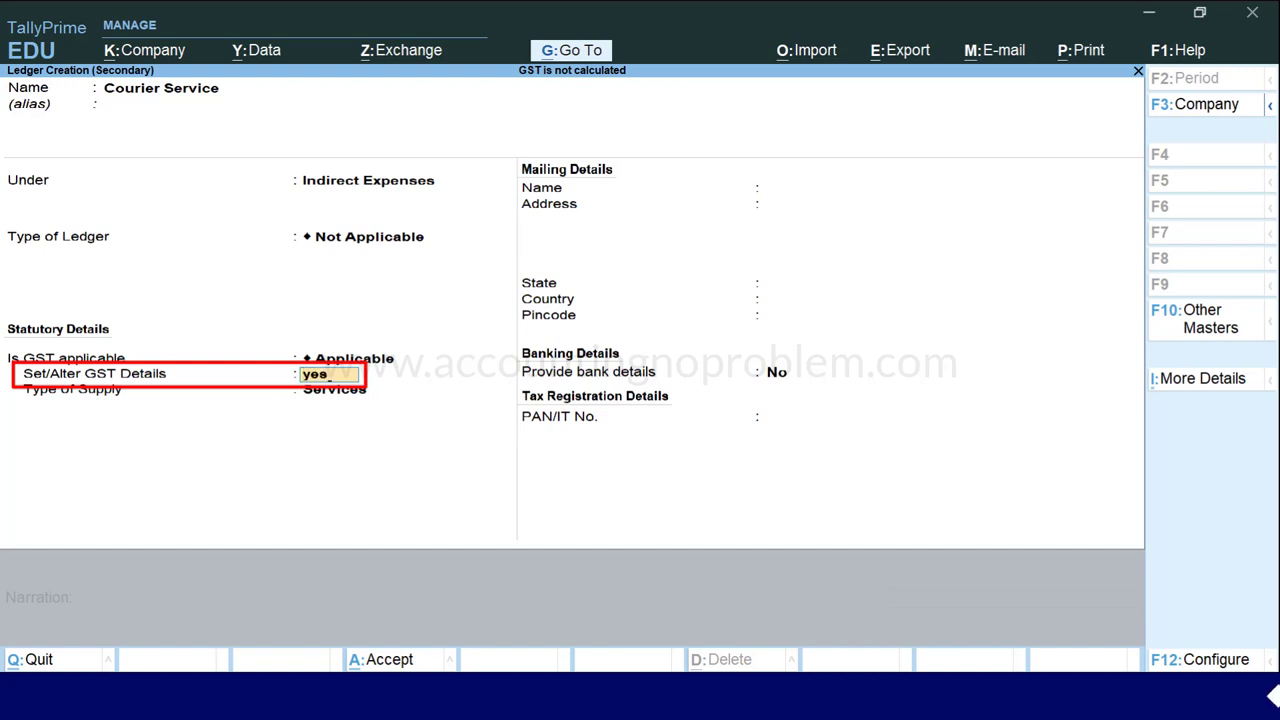
key("Return")
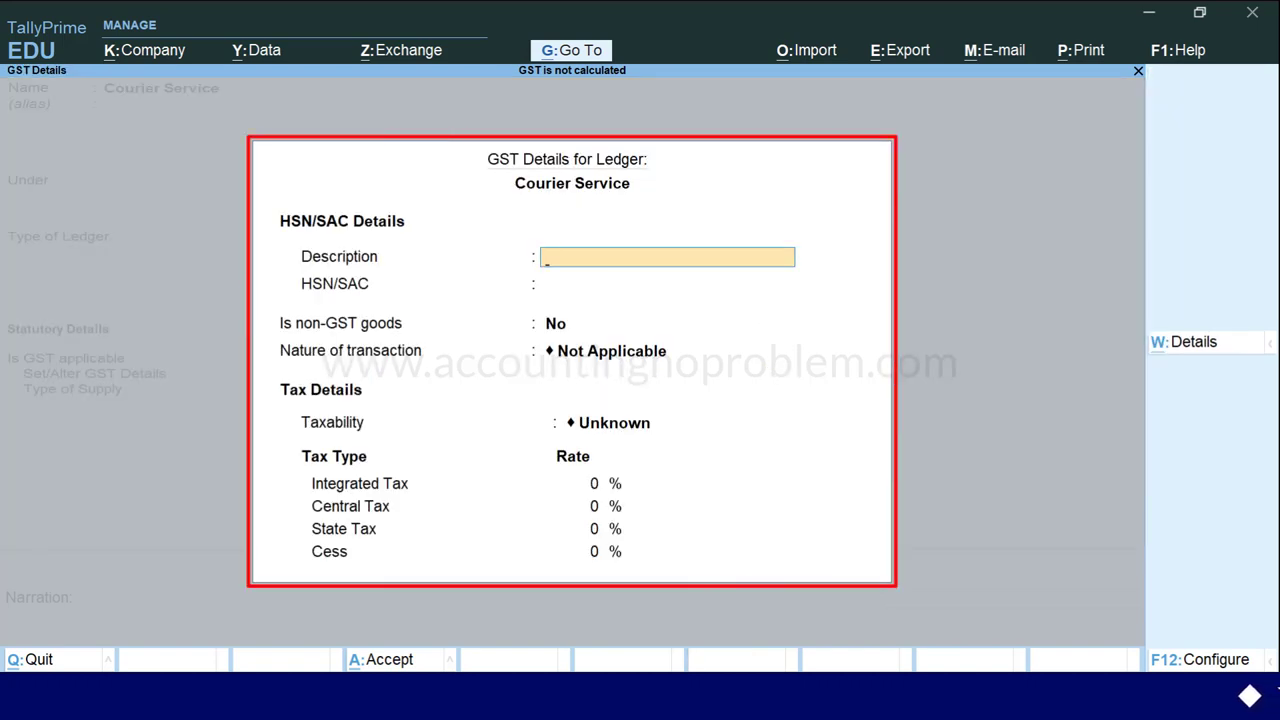
Give Courier Service SAC 996812, Taxable at 18% integrated tax, with supply type Services.
key("Return")
type("996812")
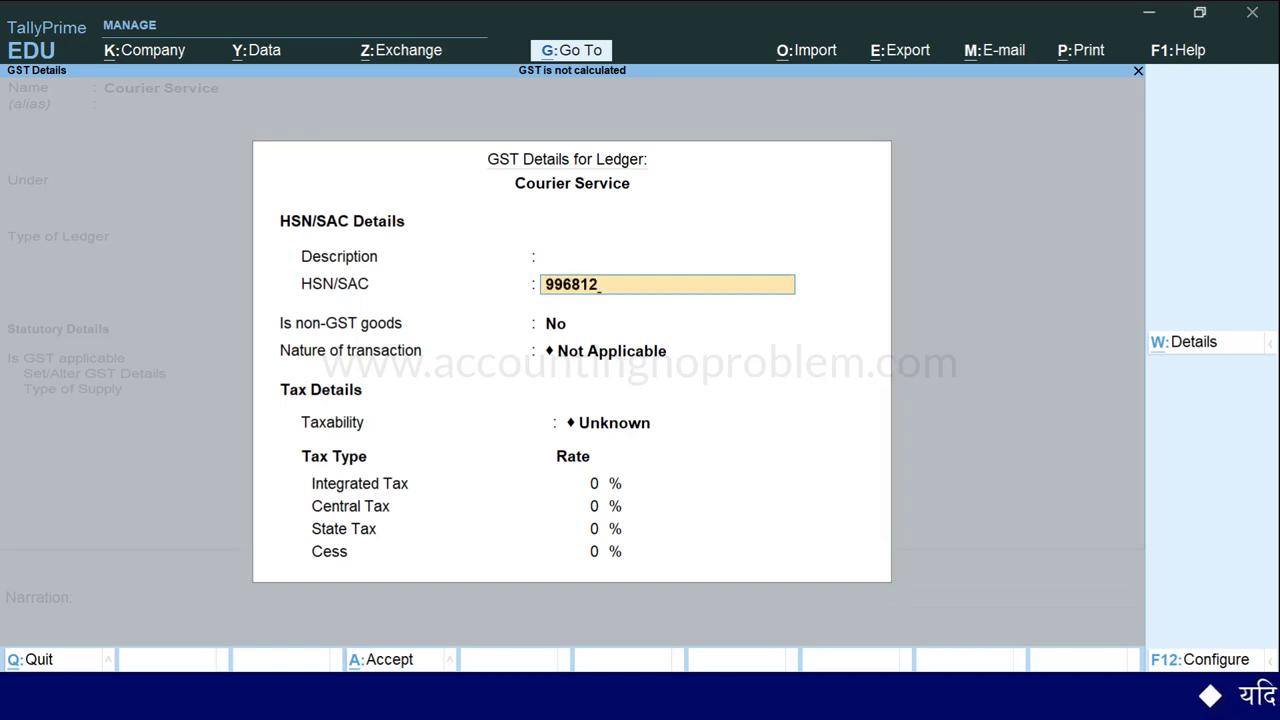
key("Return")
key("Return")
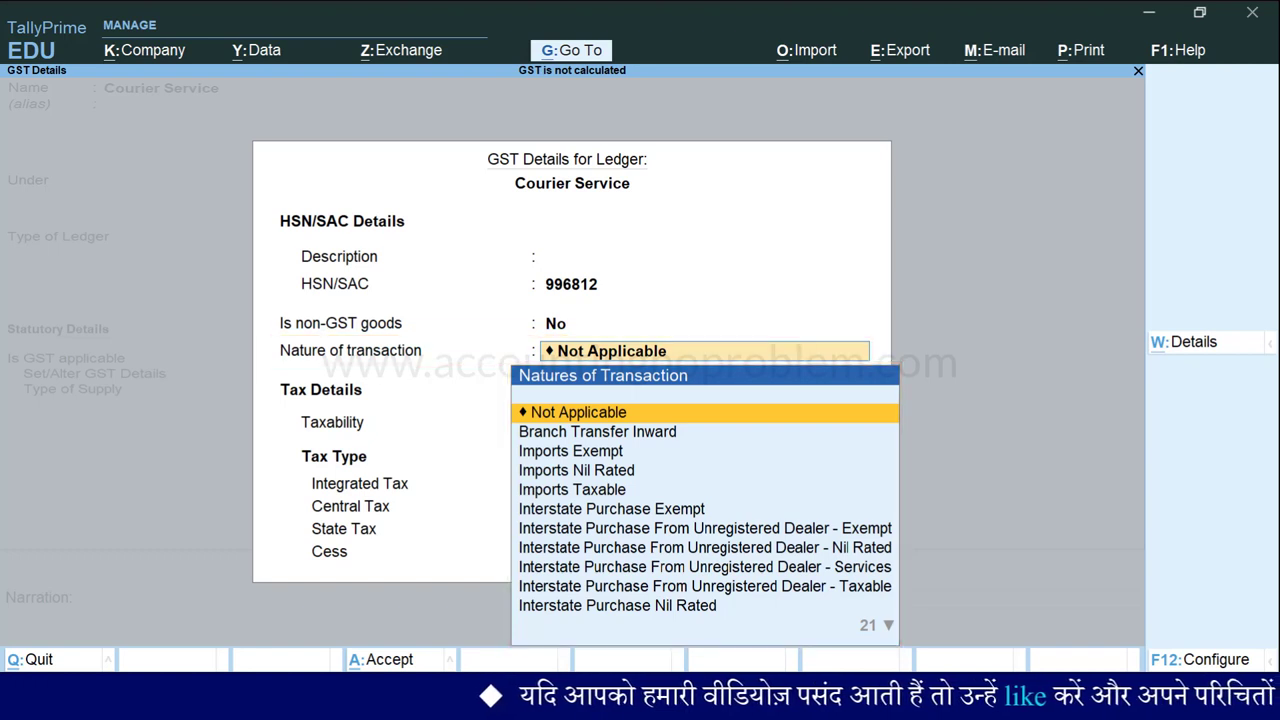
key("Return")
key("Down")
key("Down")
key("Down")
key("Return")
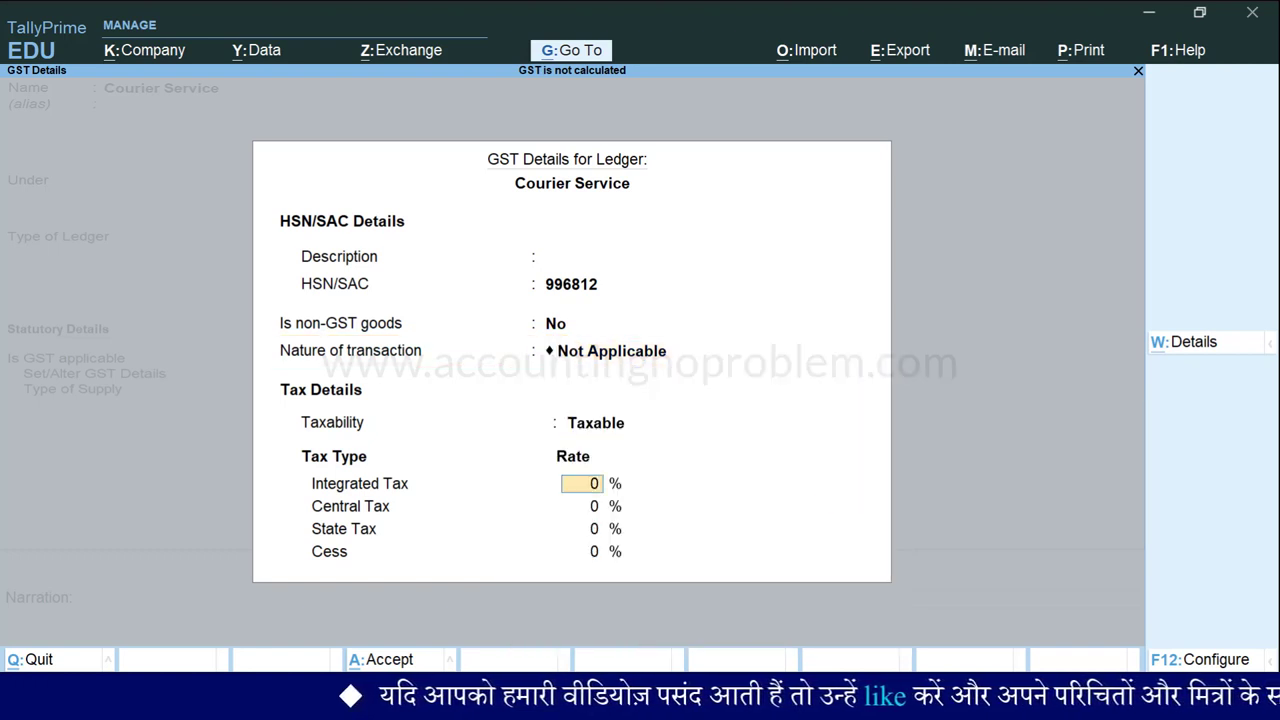
type("18")
key("Return")
key("Return")
key("Return")
key("Return")
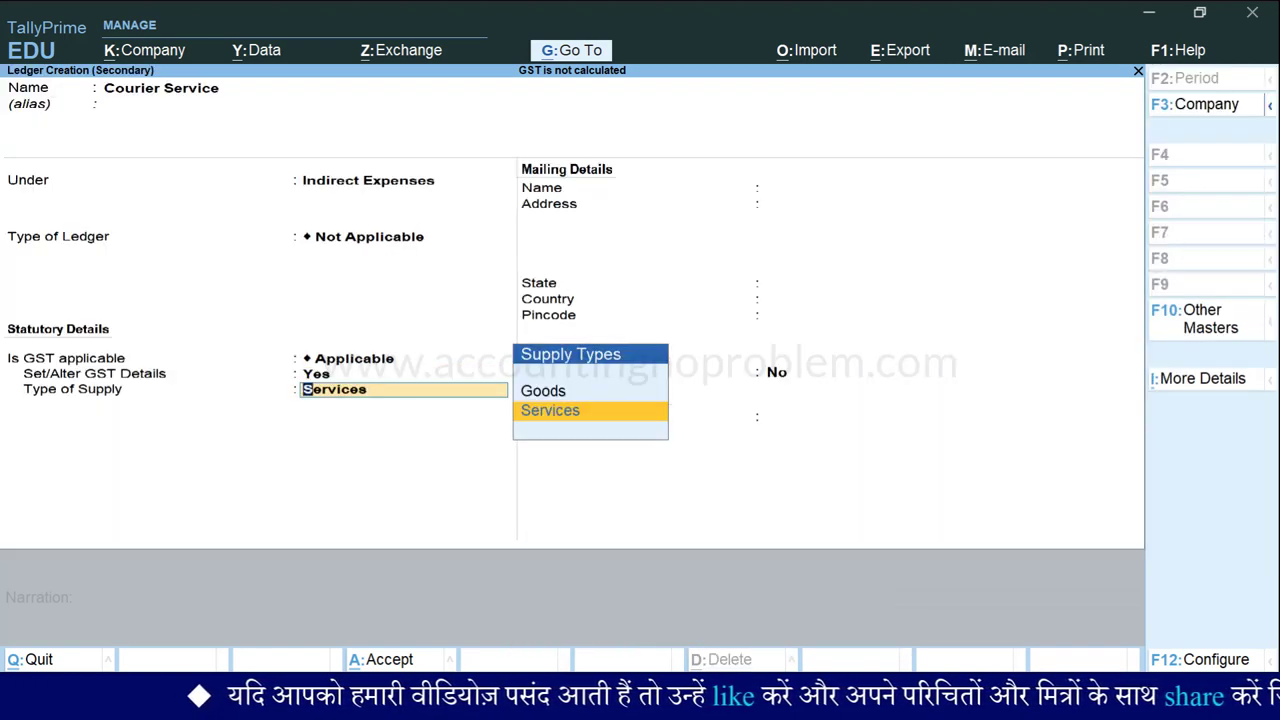
key("Return")
key("Return")
key("Return")
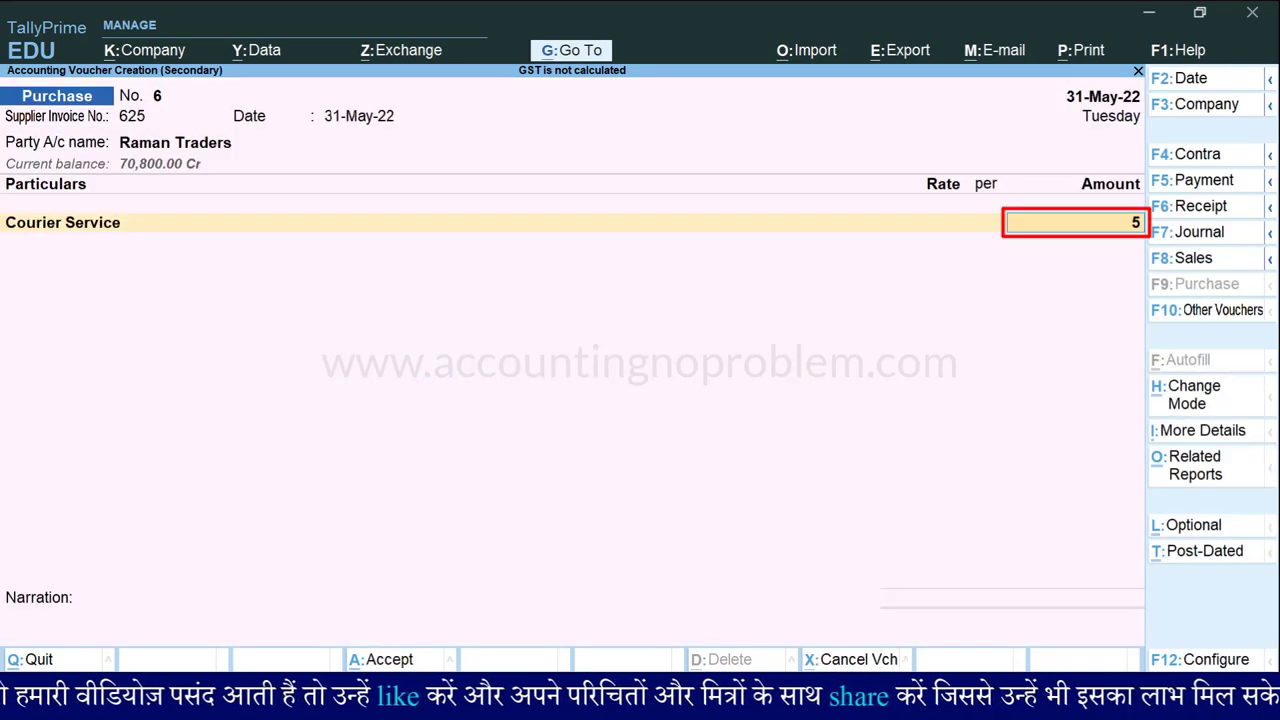
Enter the 500.00 courier charge, add CGST and SGST of 45.00 each, and save voucher No. 6.
key("Return")
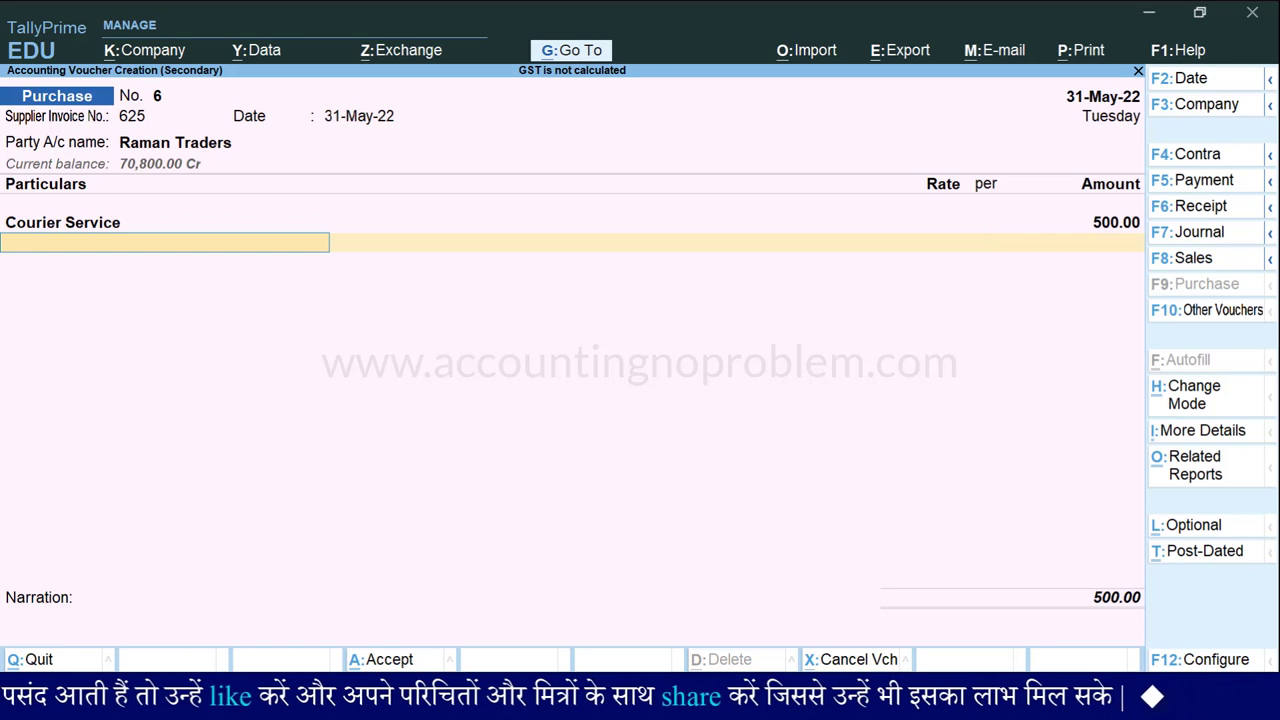
type("Cg")
key("Return")
key("Return")
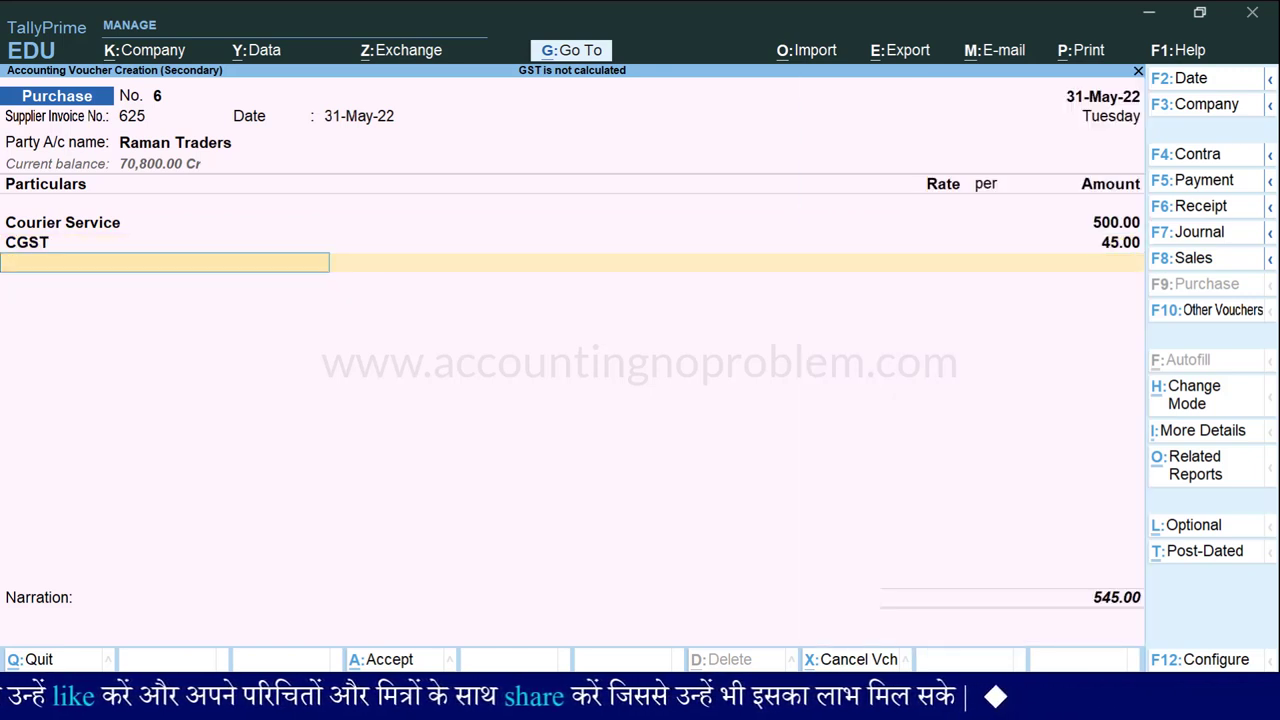
type("Sg")
key("Return")
key("Return")
key("Return")
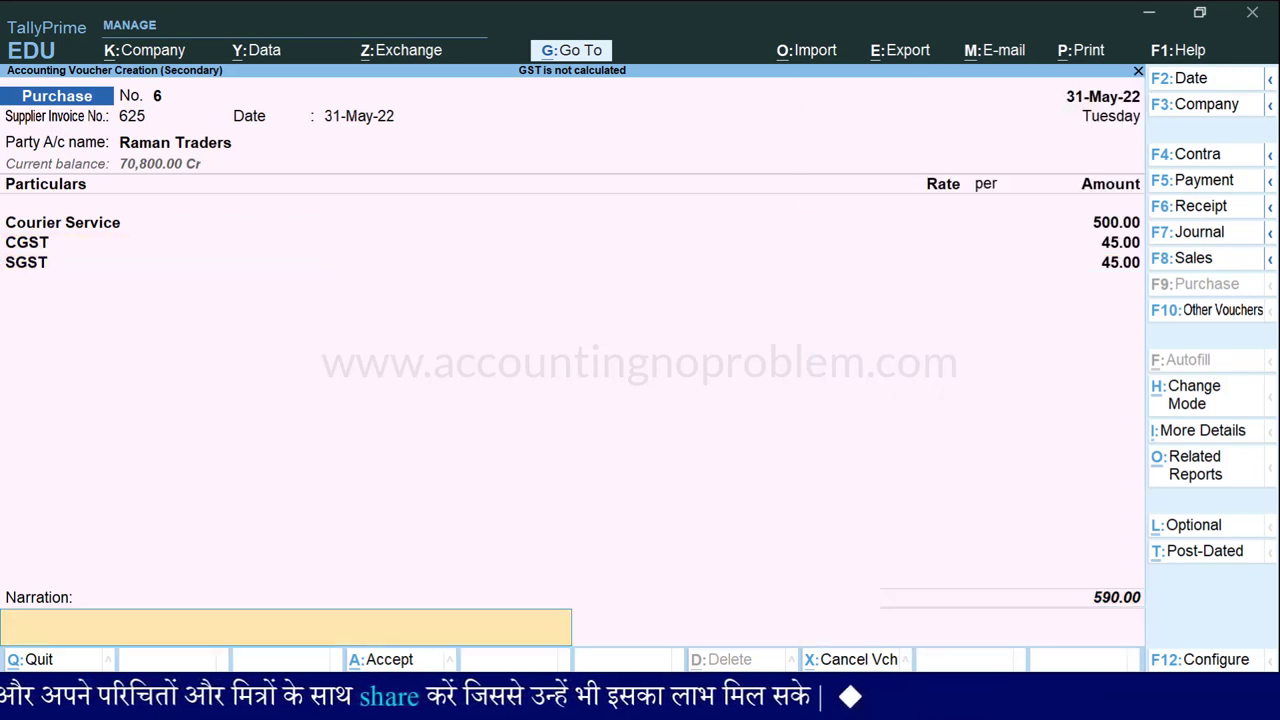
key("Return")
key("Return")
key("Down")
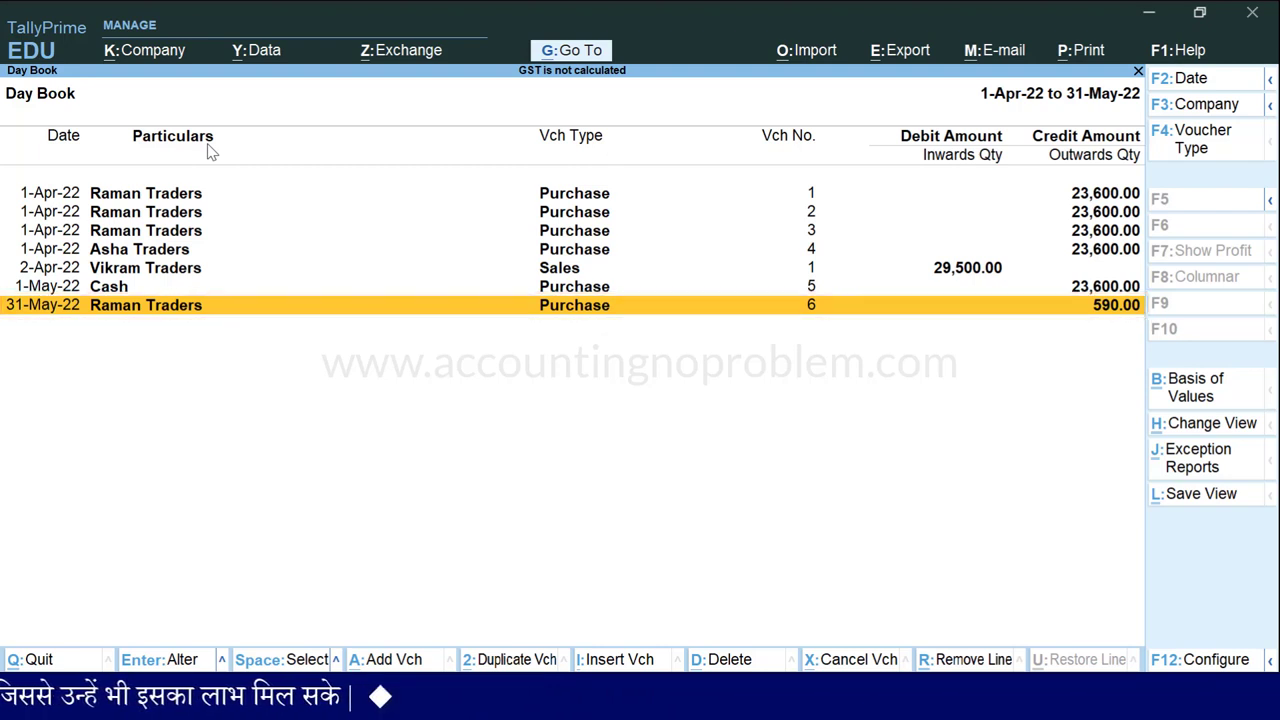
Start a new sales voucher dated 1-Jun-22 with Cash as the party account.
key("alt+a")
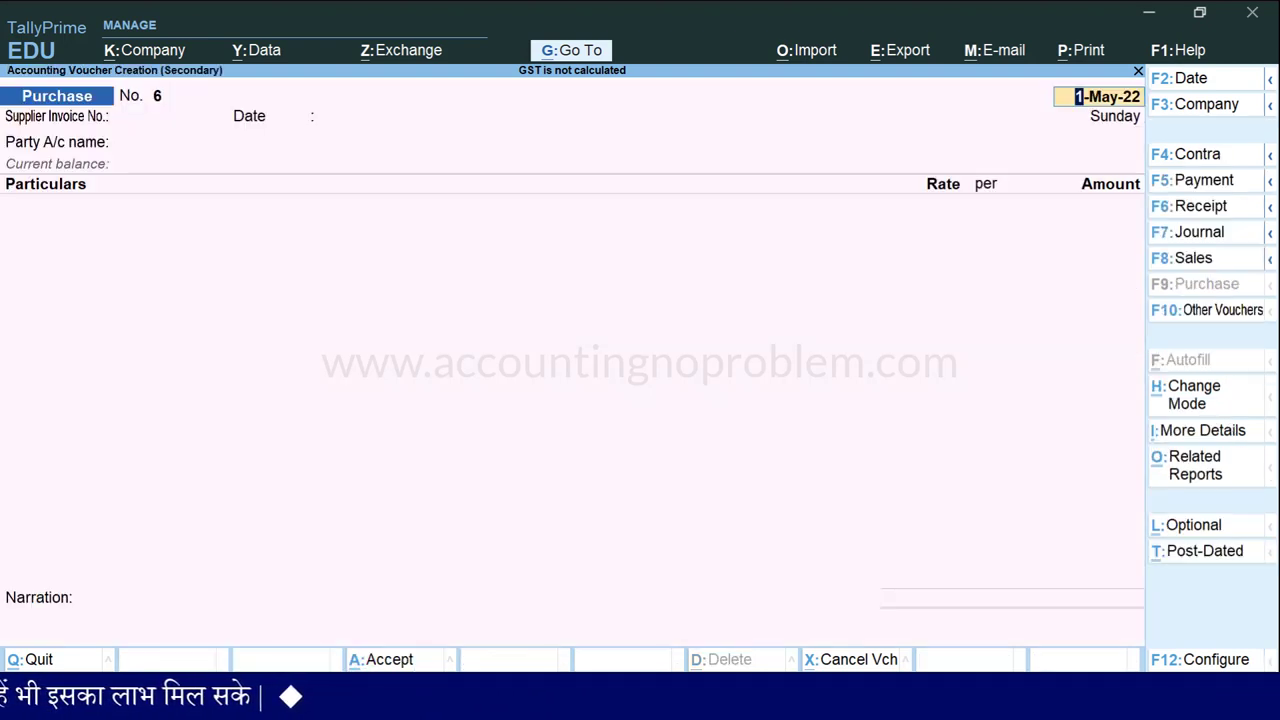
key("F8")
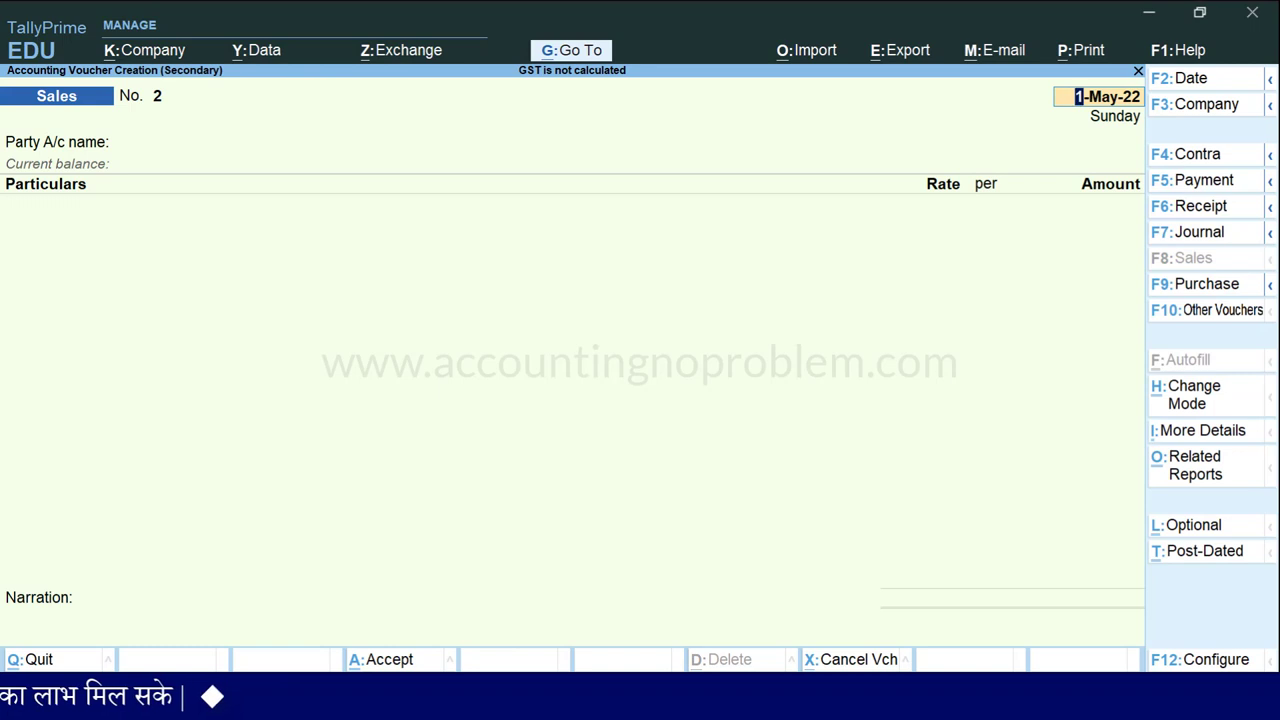
key("Return")
key("Down")
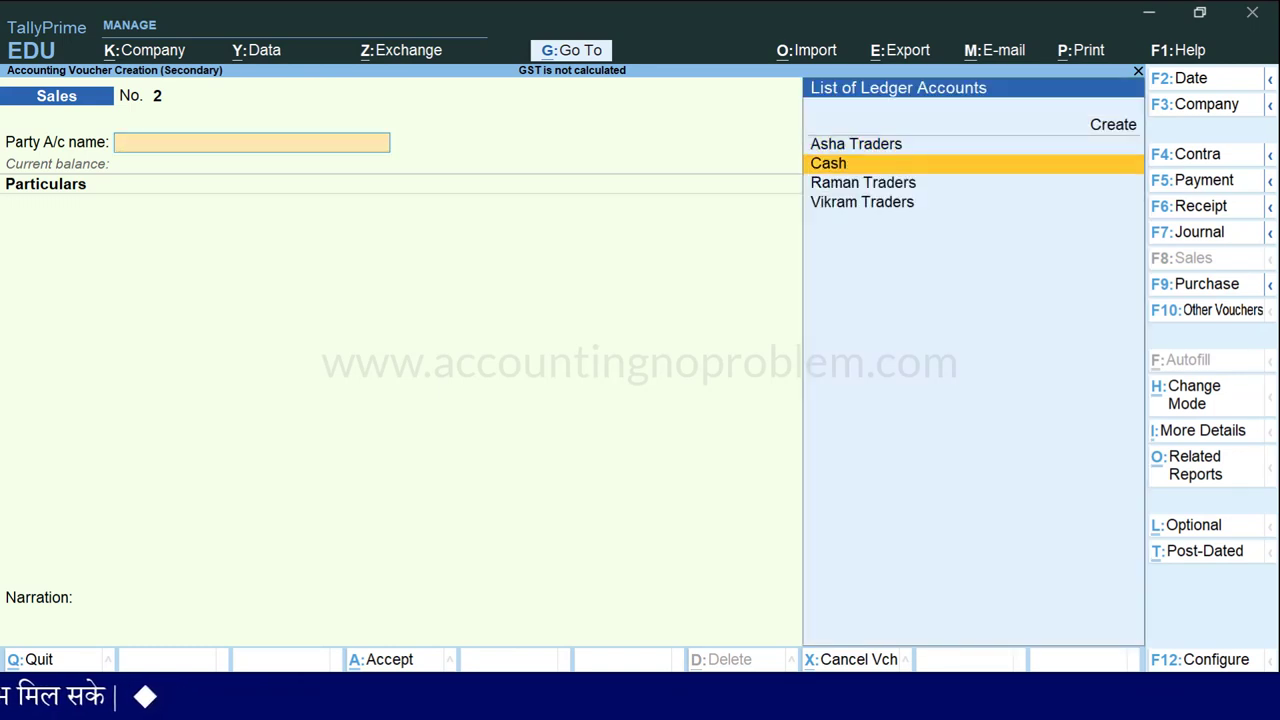
key("Return")
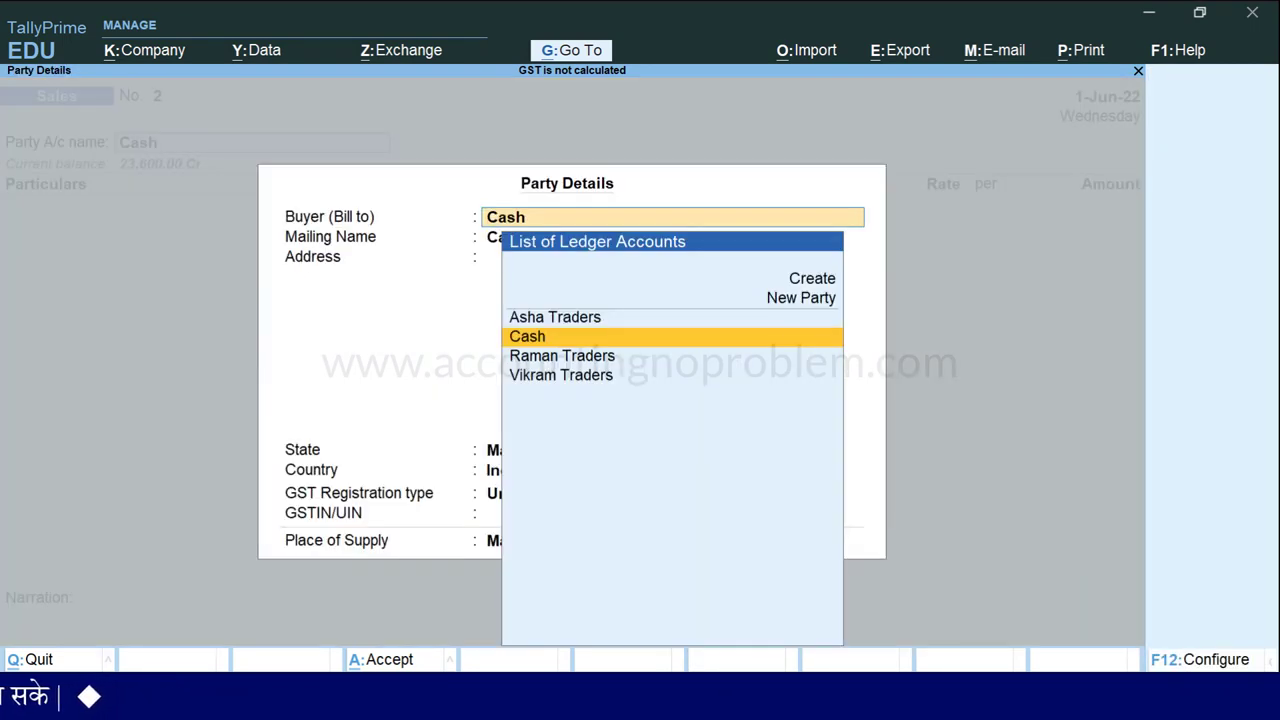
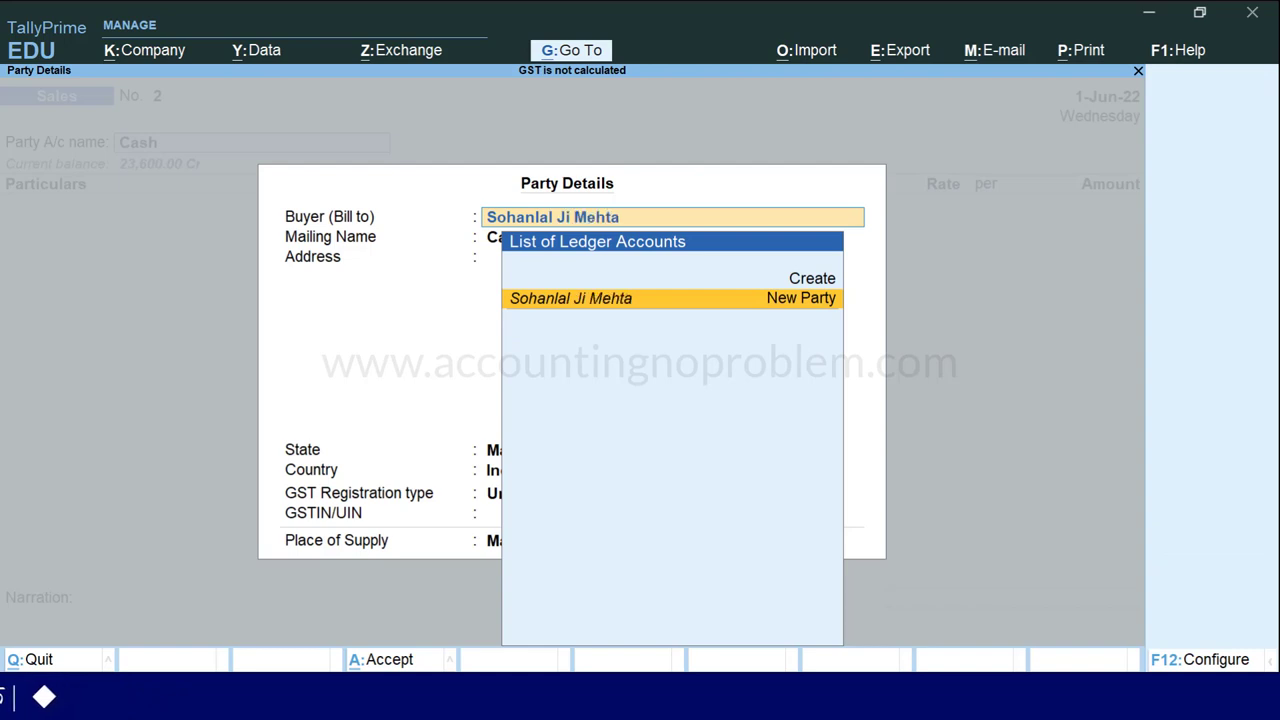
Enter the cash buyer's name and address and set the registration type to Consumer.
key("Return")
key("Return")
type("In")
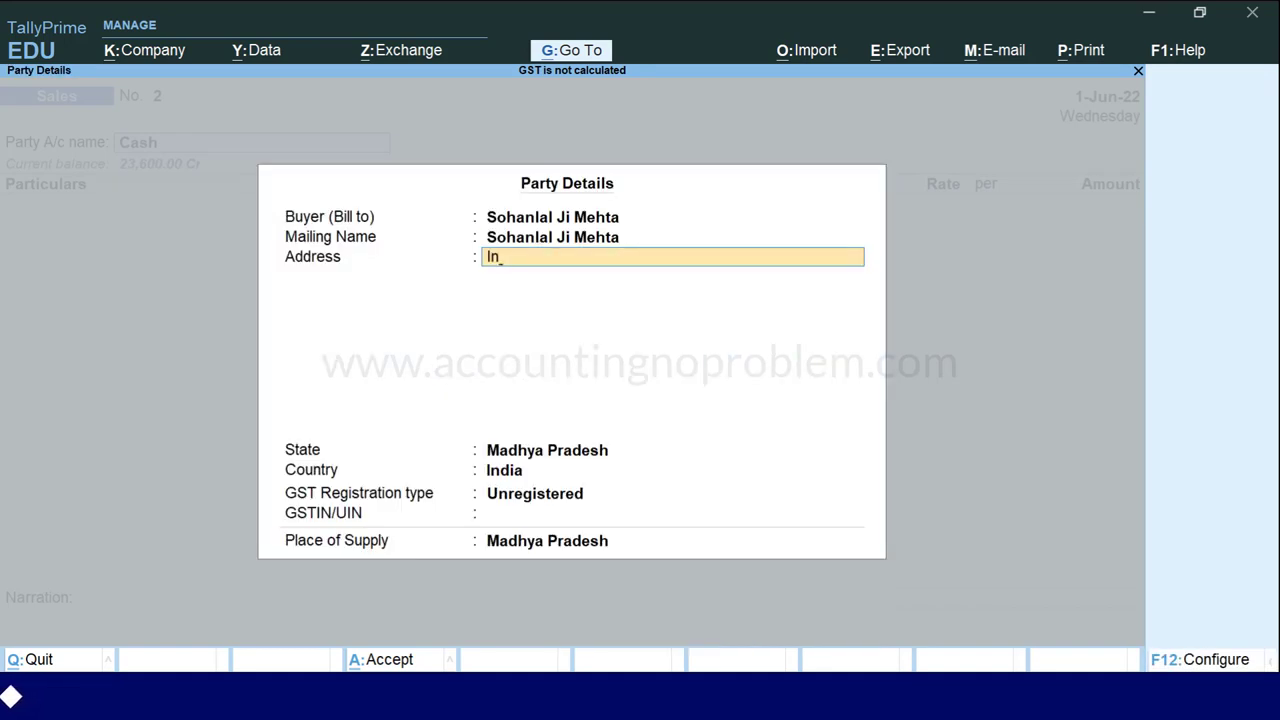
type("dore")
key("Return")
key("Return")
key("Return")
key("Return")
key("Up")
key("Up")
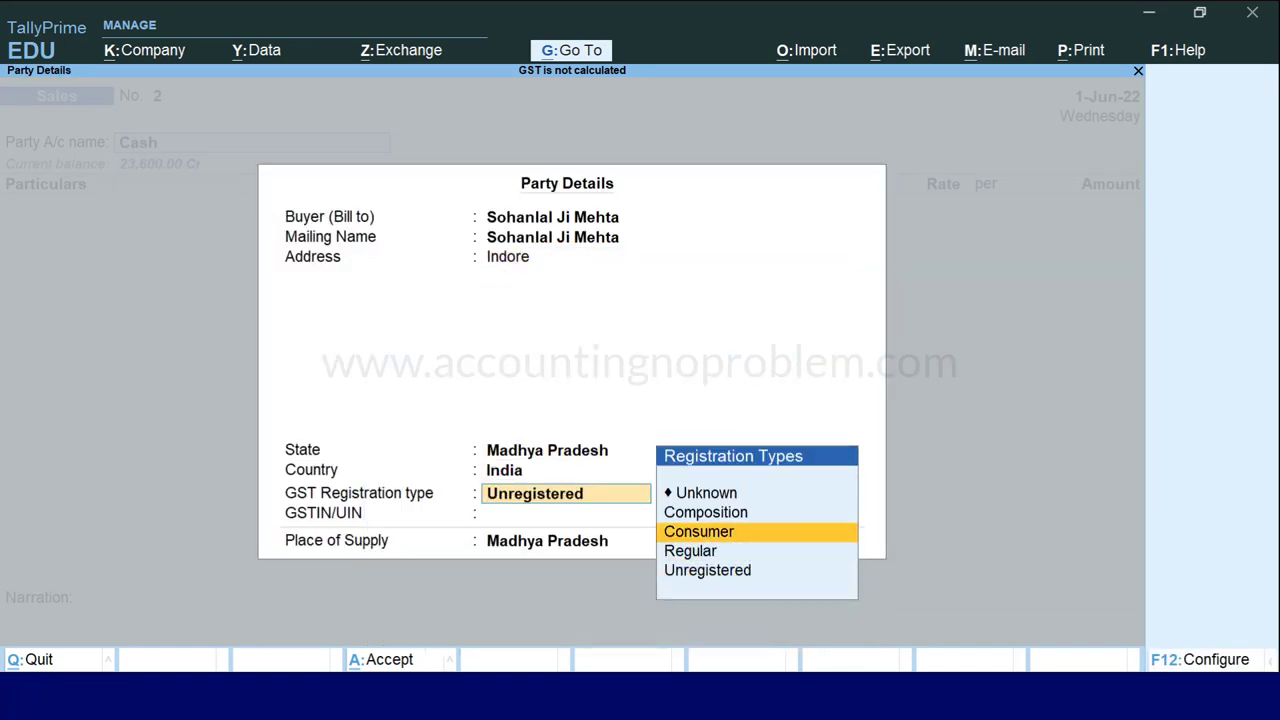
key("Return")
key("Return")
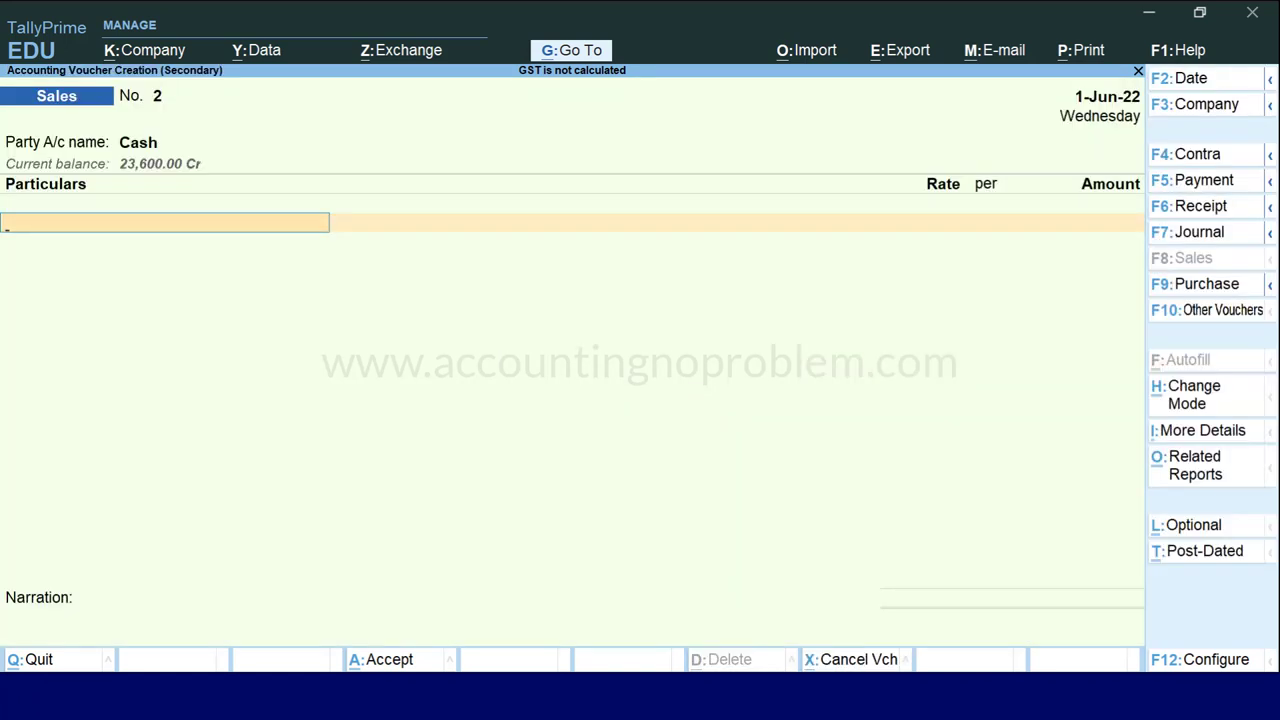
Add Courier Service at 600.00 followed by CGST and SGST ledger rows.
key("Down")
key("Down")
key("Down")
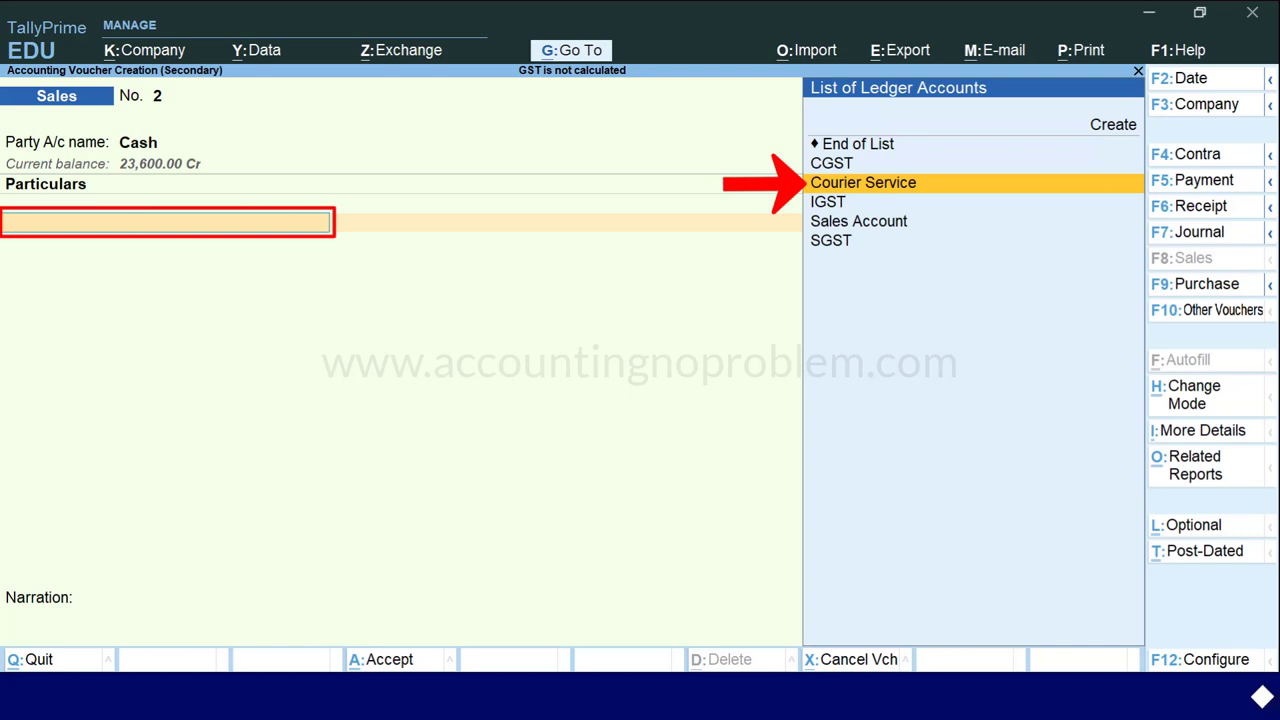
key("Return")
type("60")
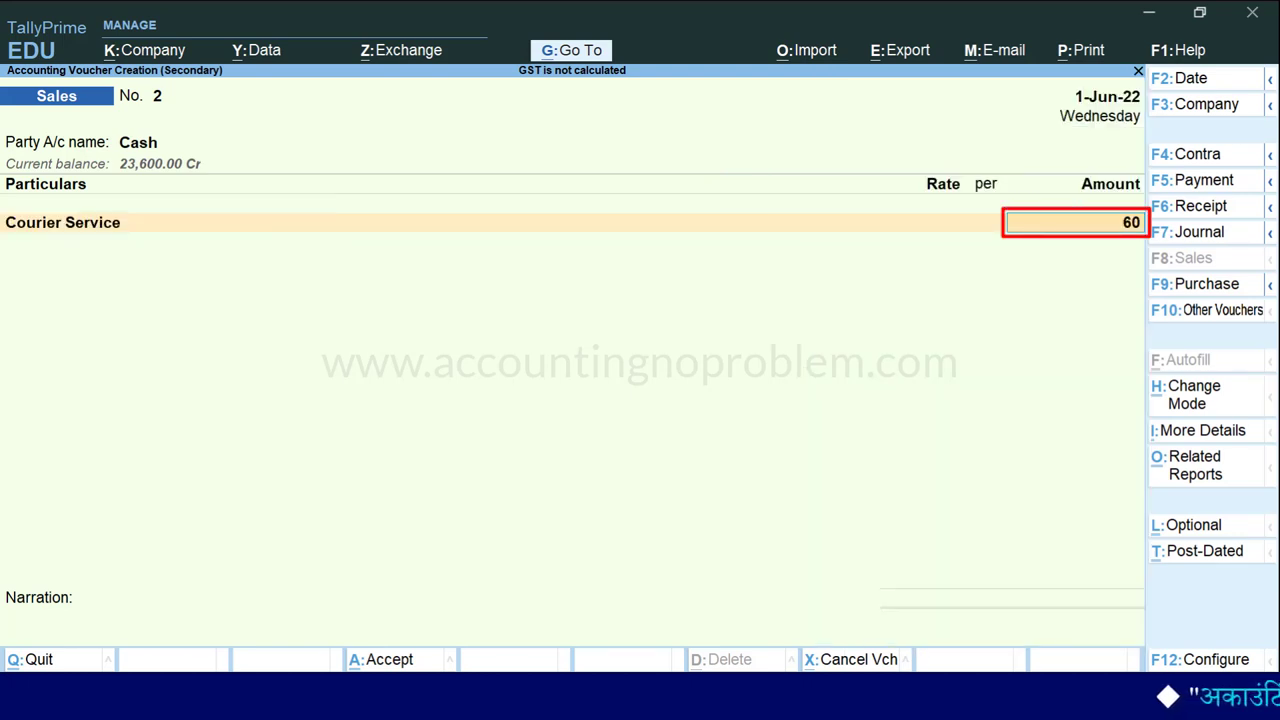
type("0")
key("Return")
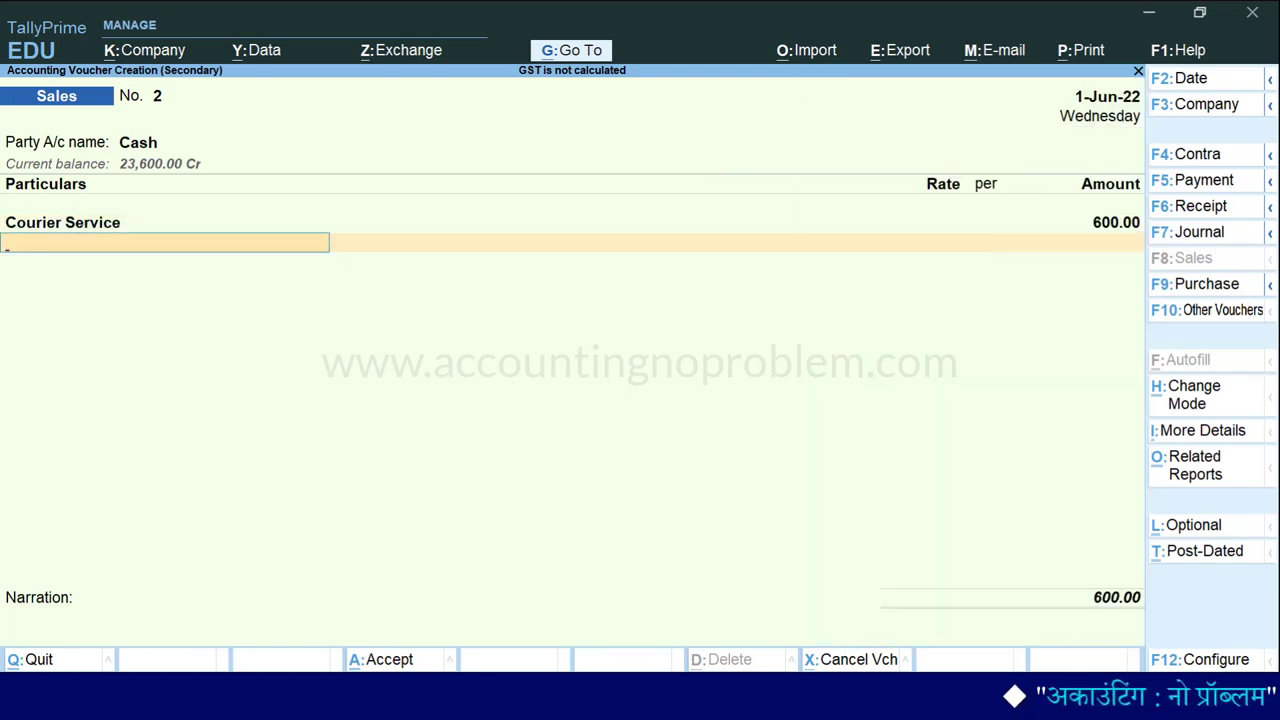
type("cg")
key("Return")
key("Return")
type("s")
key("Return")
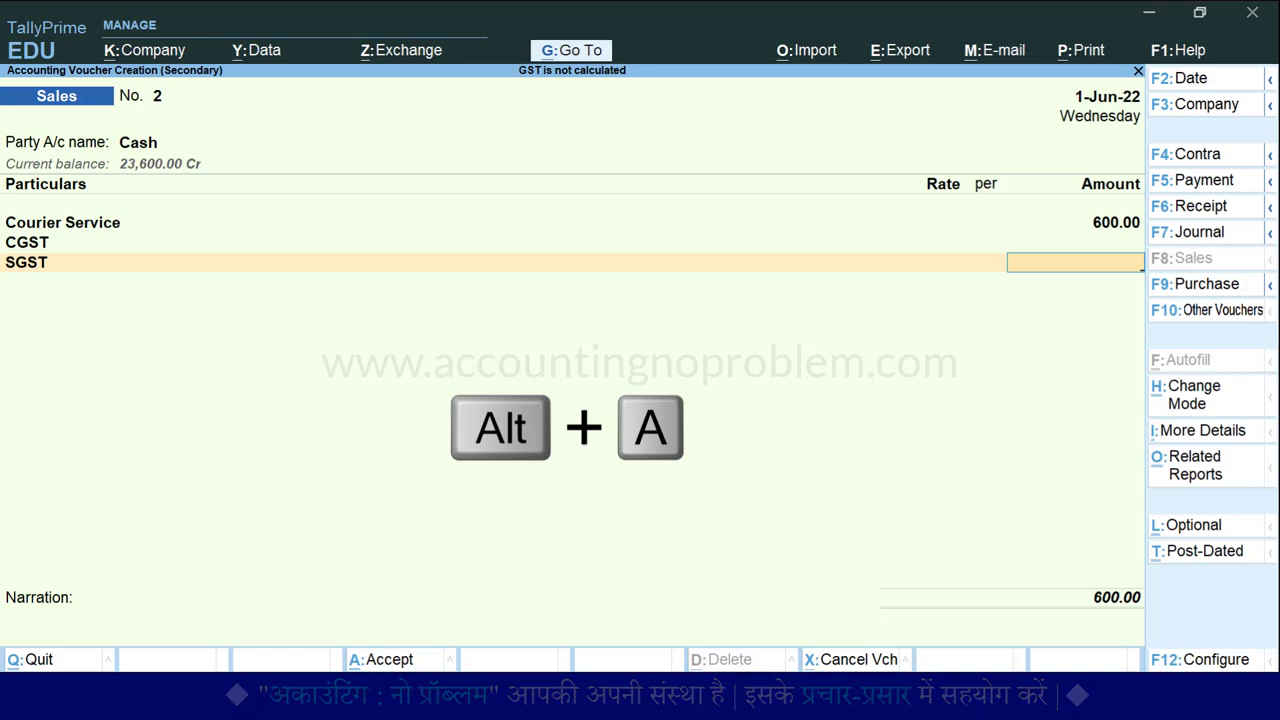
Attempt saving, dismiss the no-tax-implications message, and open the Courier Service ledger for alteration.
key("alt+a")
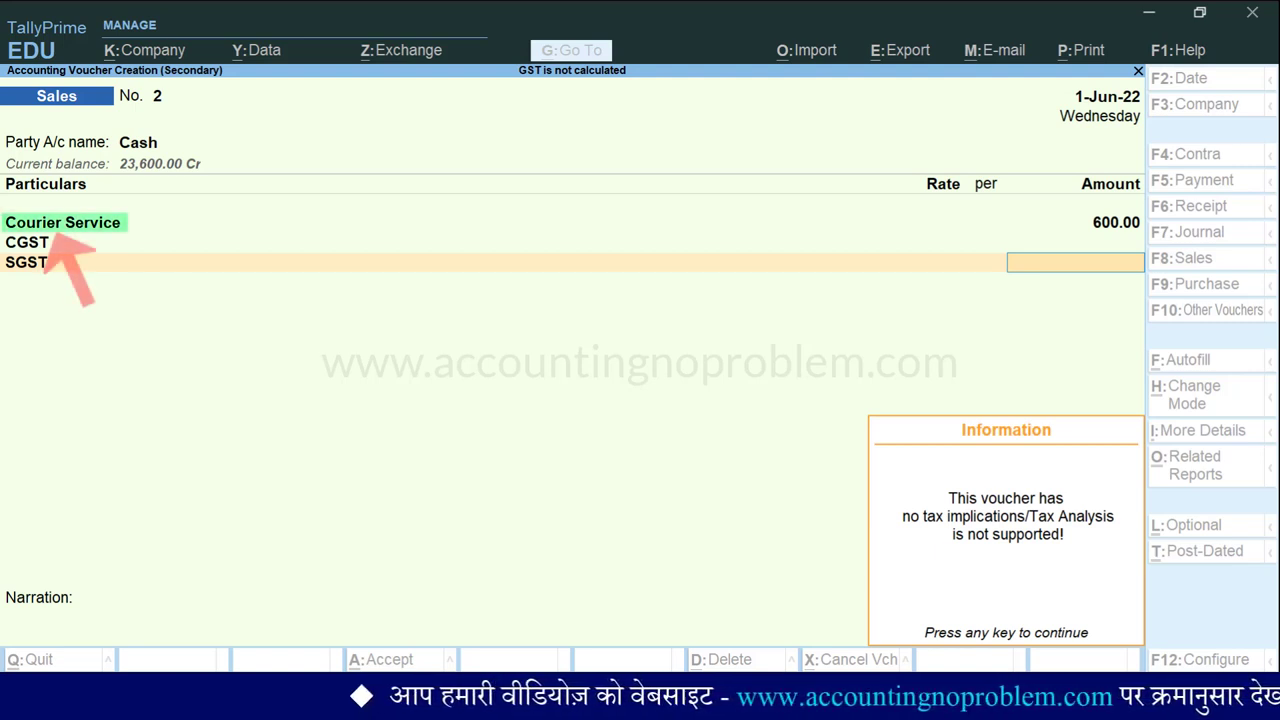
key("BackSpace")
key("BackSpace")
key("BackSpace")
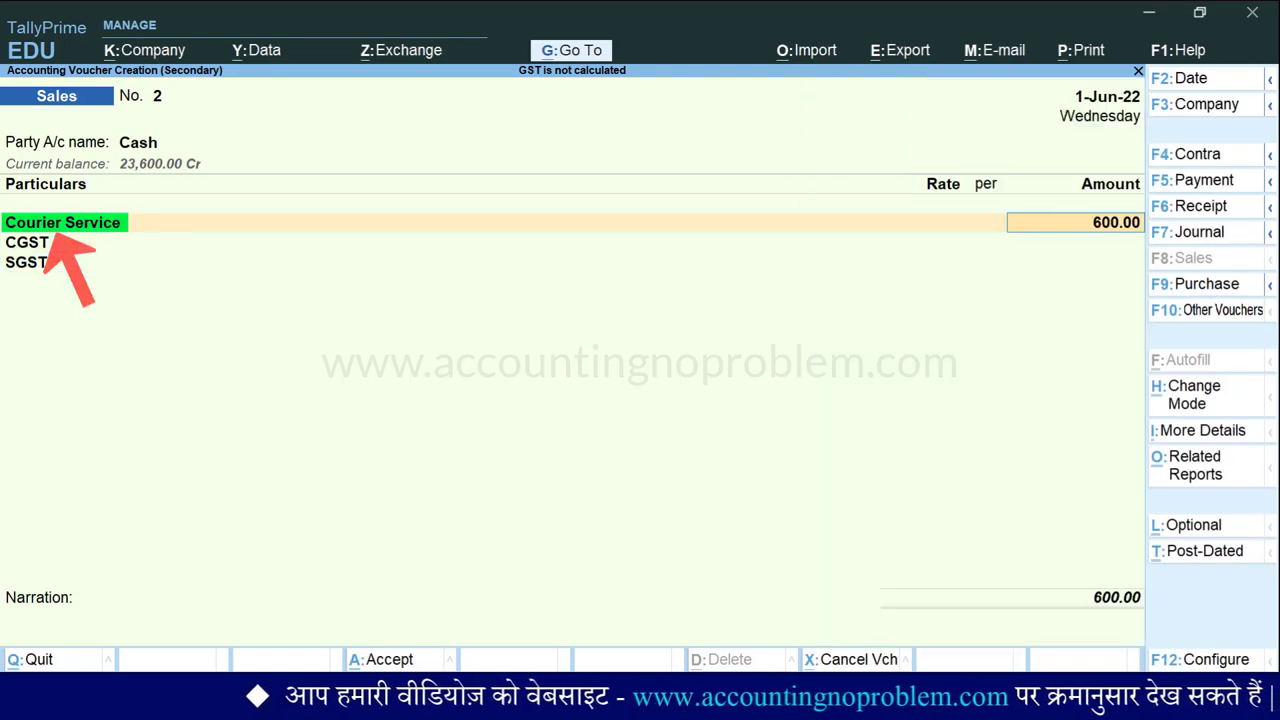
key("BackSpace")
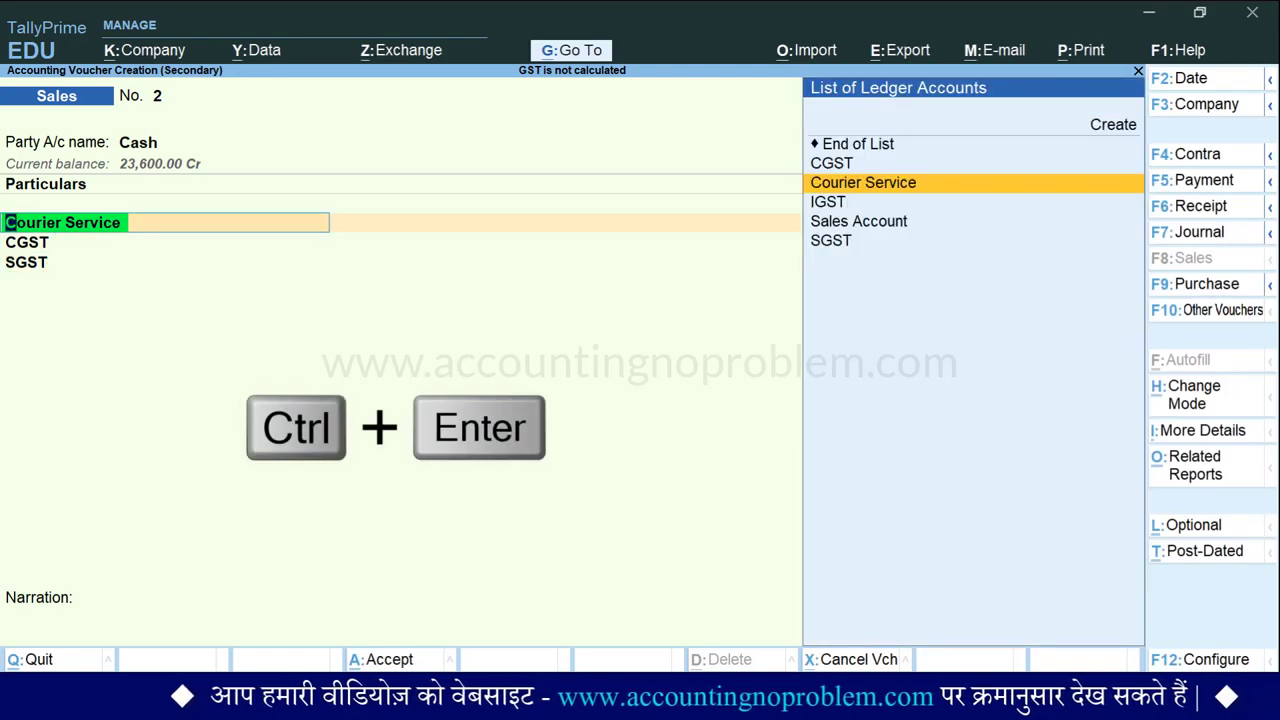
key("ctrl+Return")
Rename the Courier Service ledger to Courier Service (Purchase), keeping it under Indirect Expenses.
key("Return")
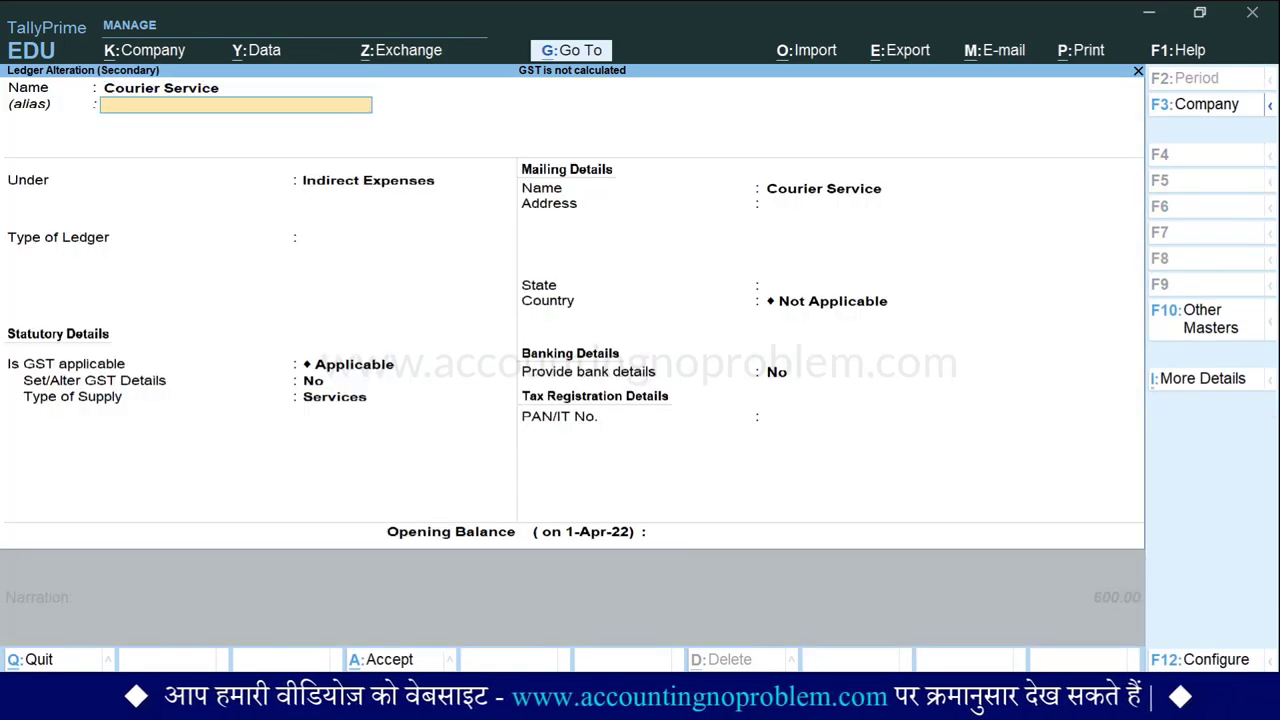
key("Return")
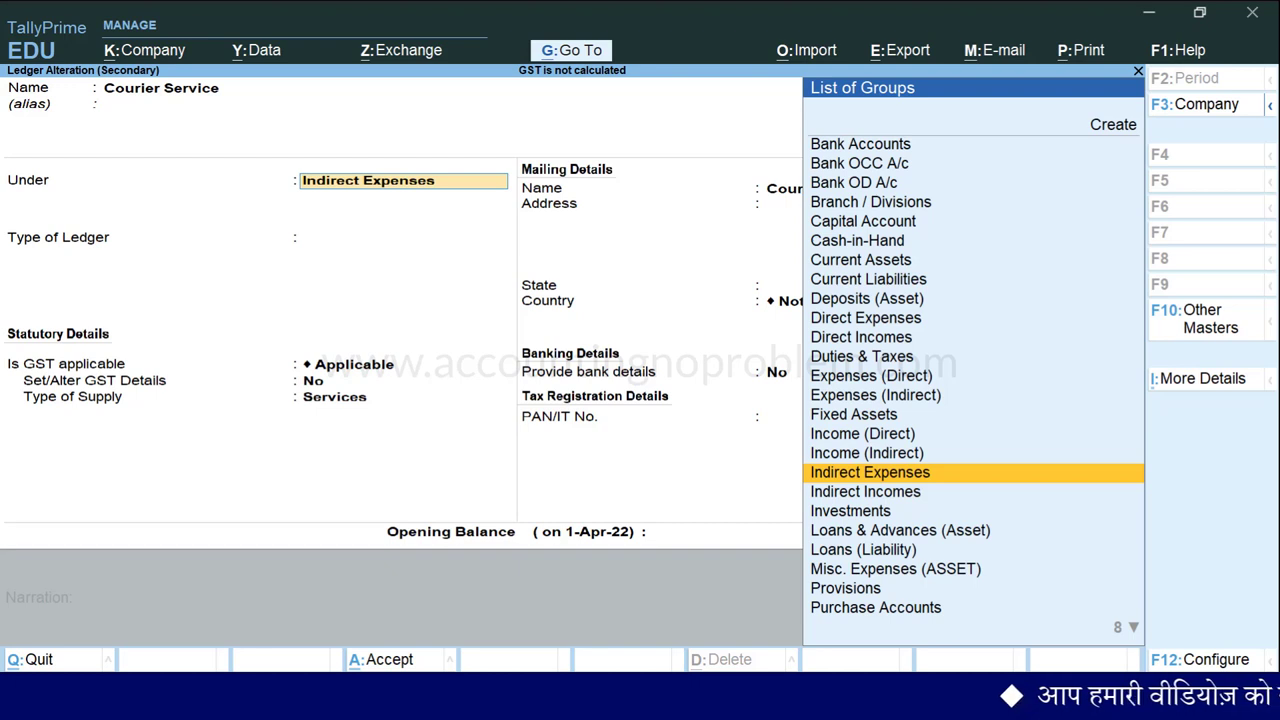
key("BackSpace")
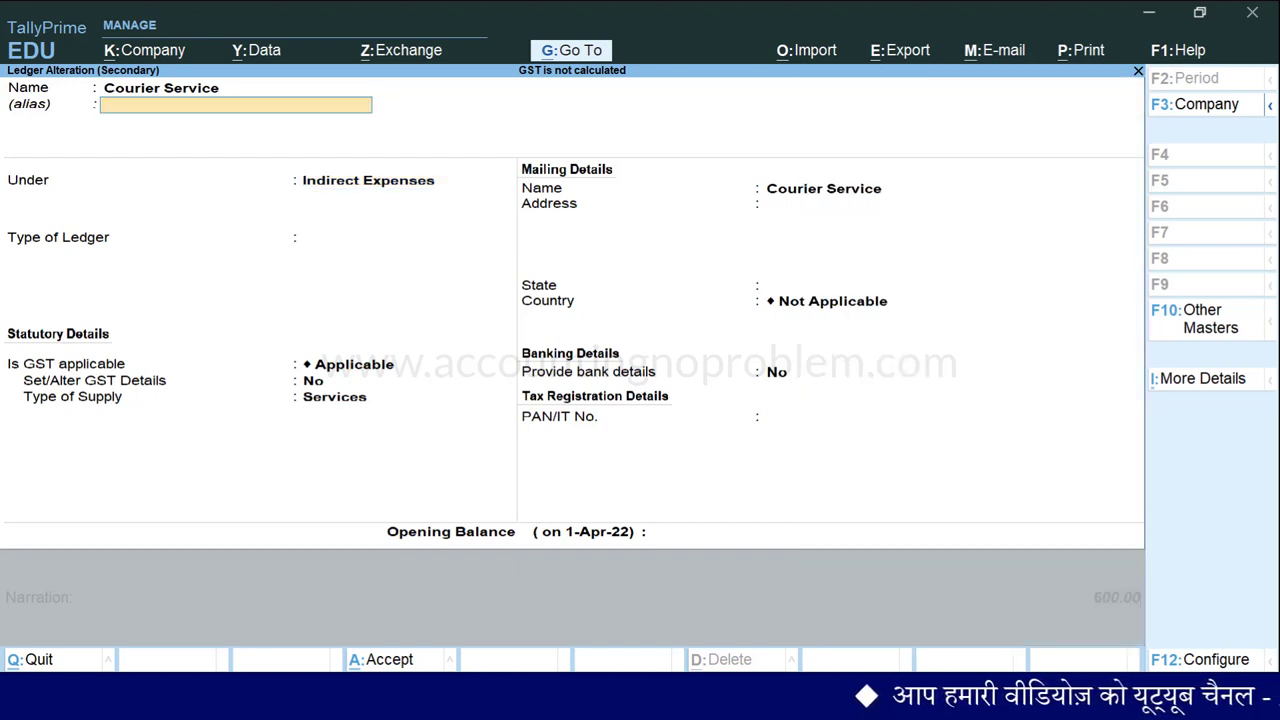
type("Purchase")
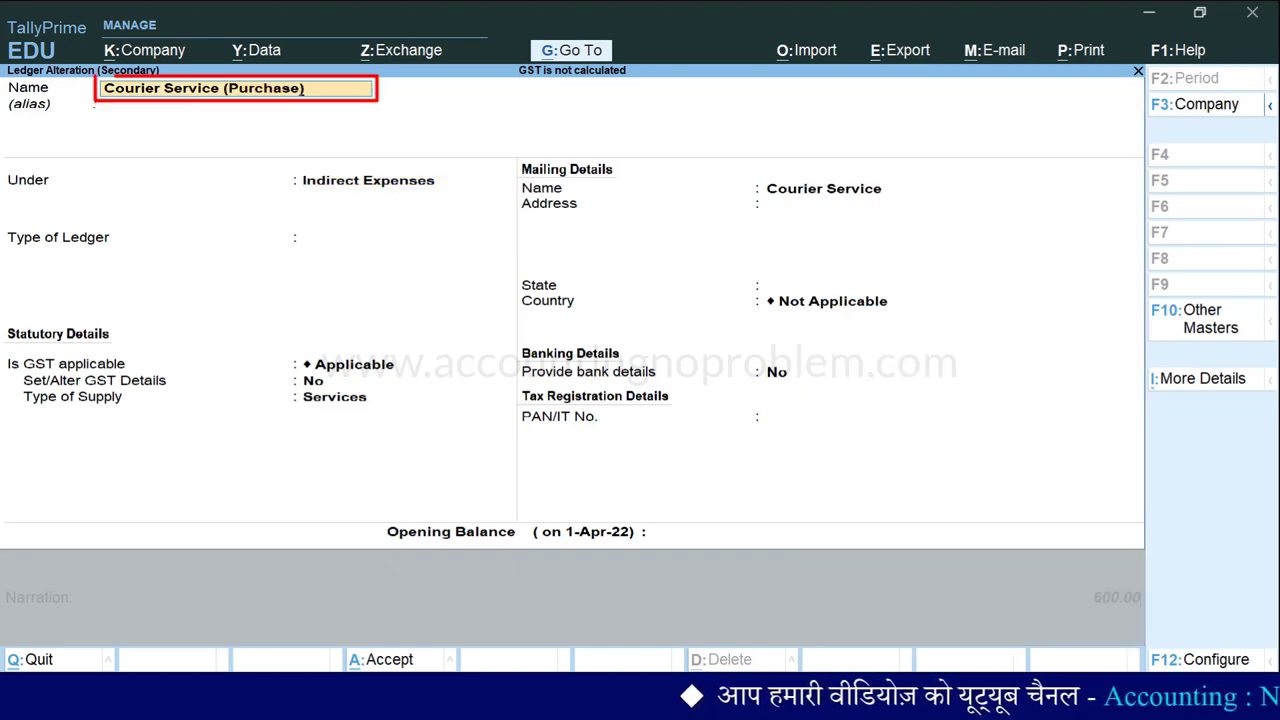
key("Return")
key("ctrl+a")
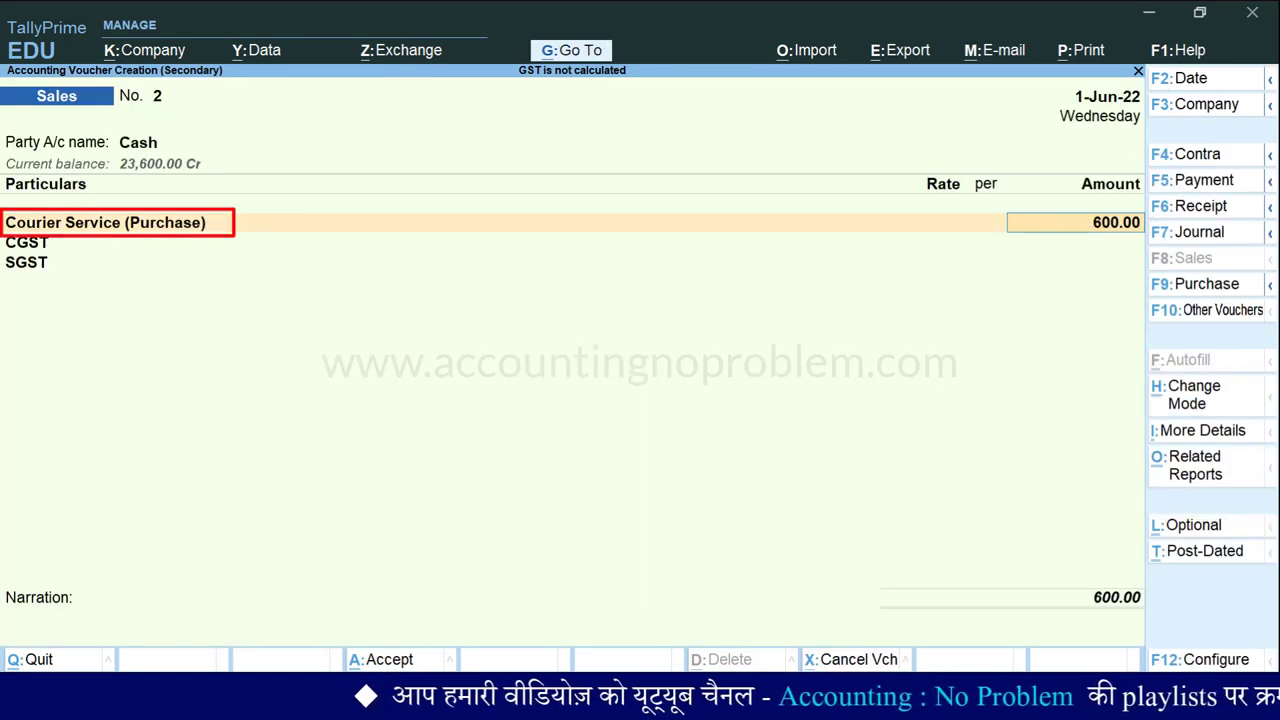
key("BackSpace")
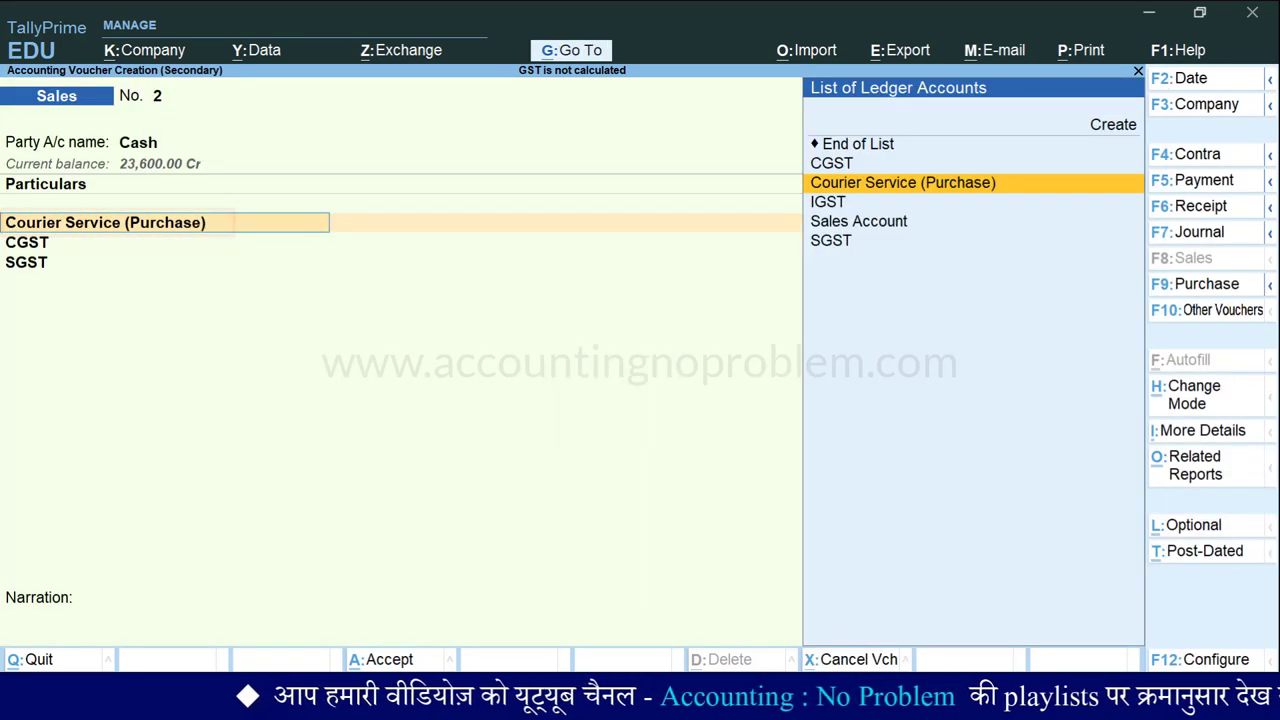
key("Up")
key("Up")
key("Up")
Create a ledger named Courier Service (Sales) under Indirect Incomes.
key("Return")
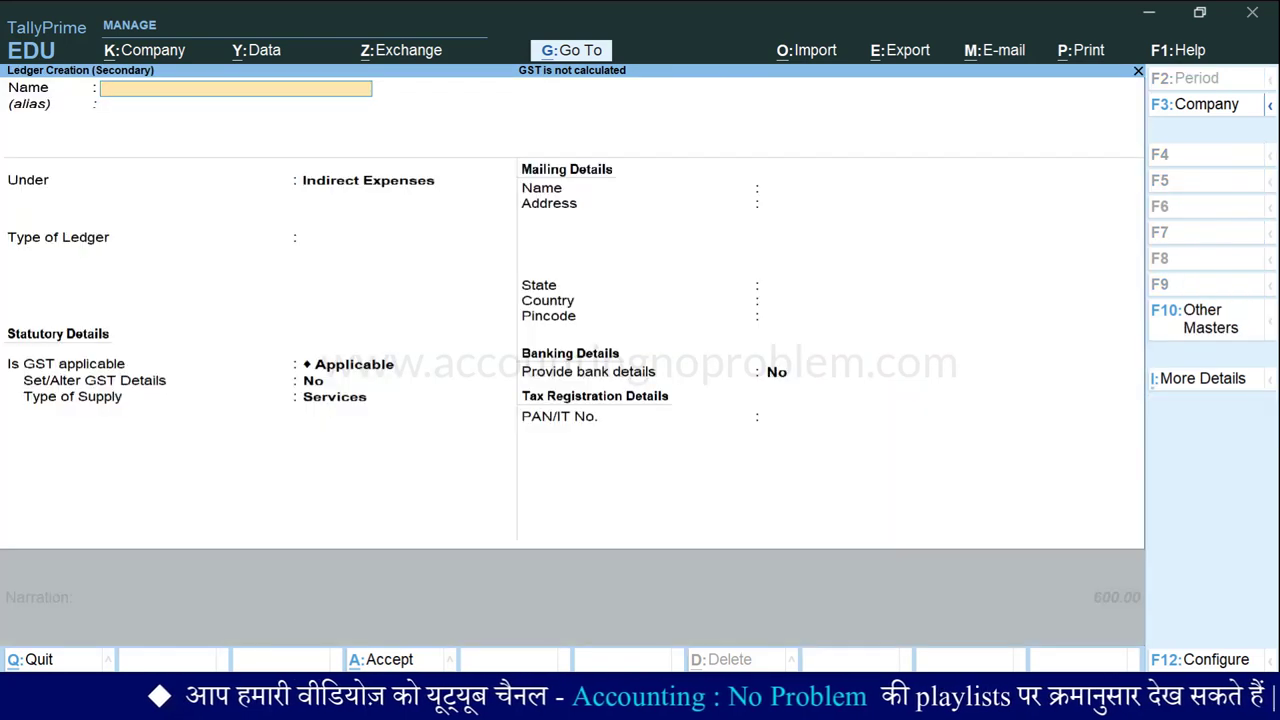
type("Courier Se")
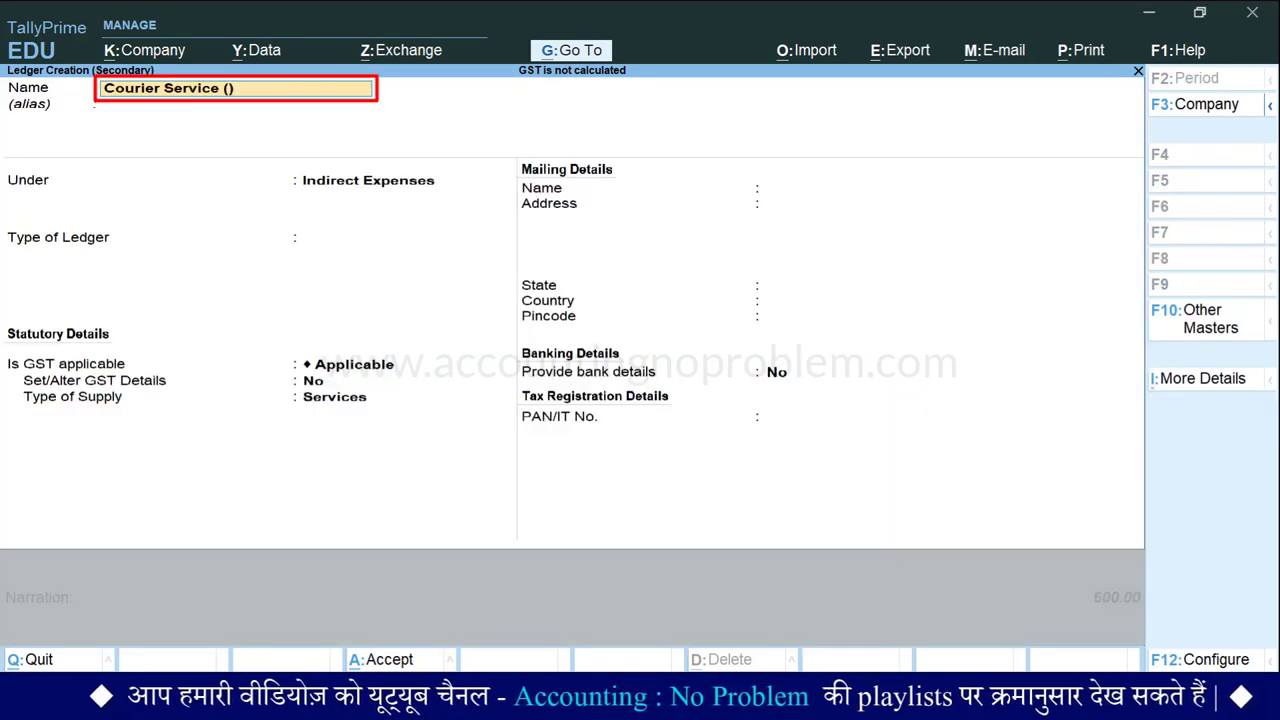
type("rvice (Sales")
key("Return")
key("Return")
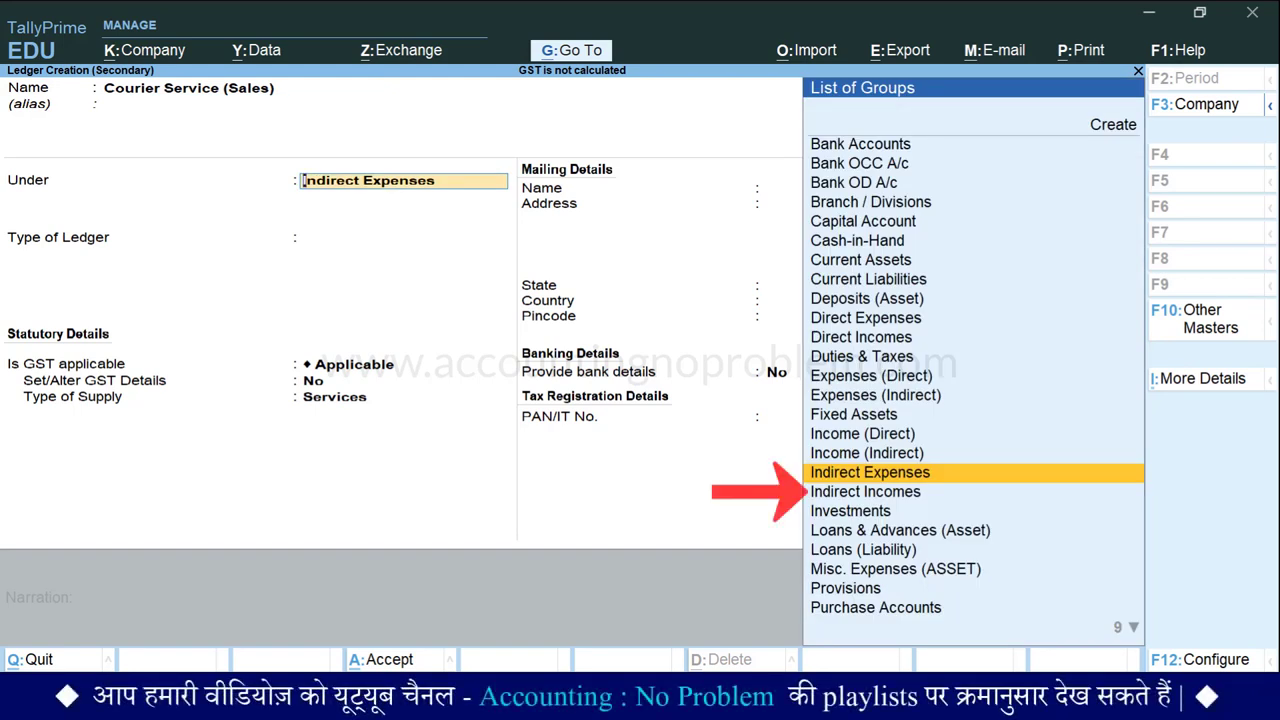
key("Down")
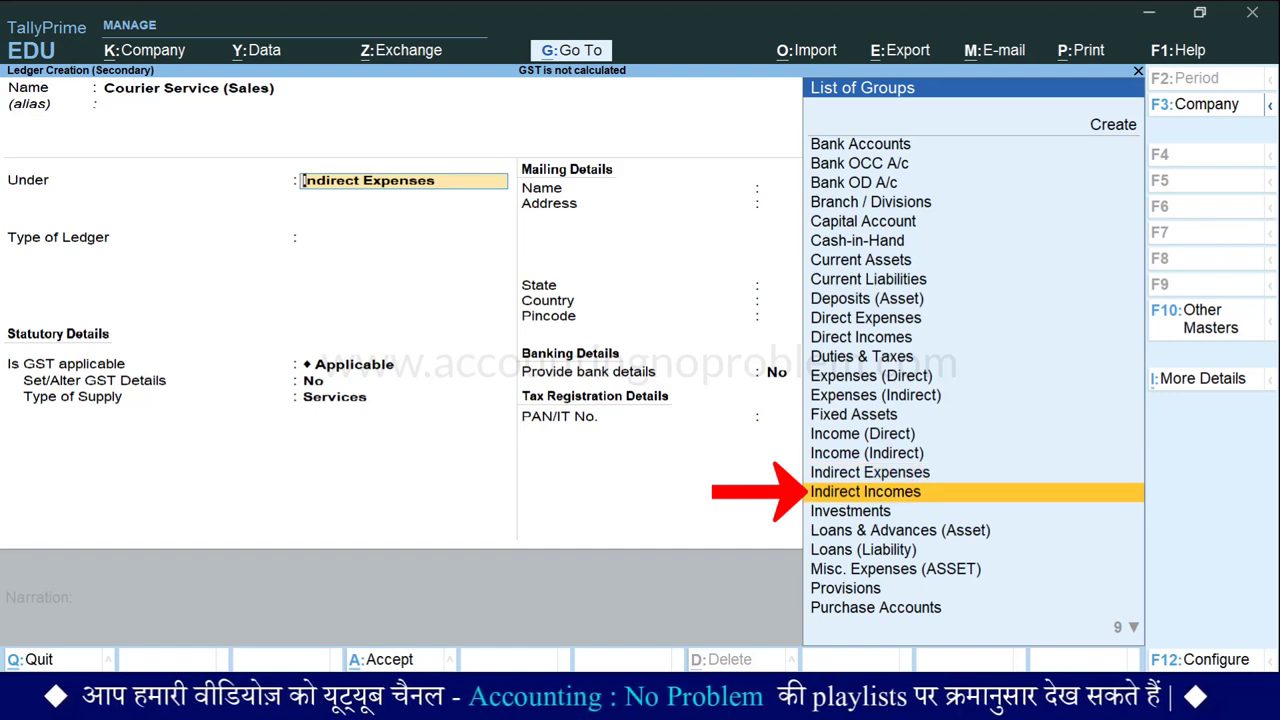
key("Return")
Give the ledger GST details: SAC 996812, Taxable, at an 18% rate.
key("Return")
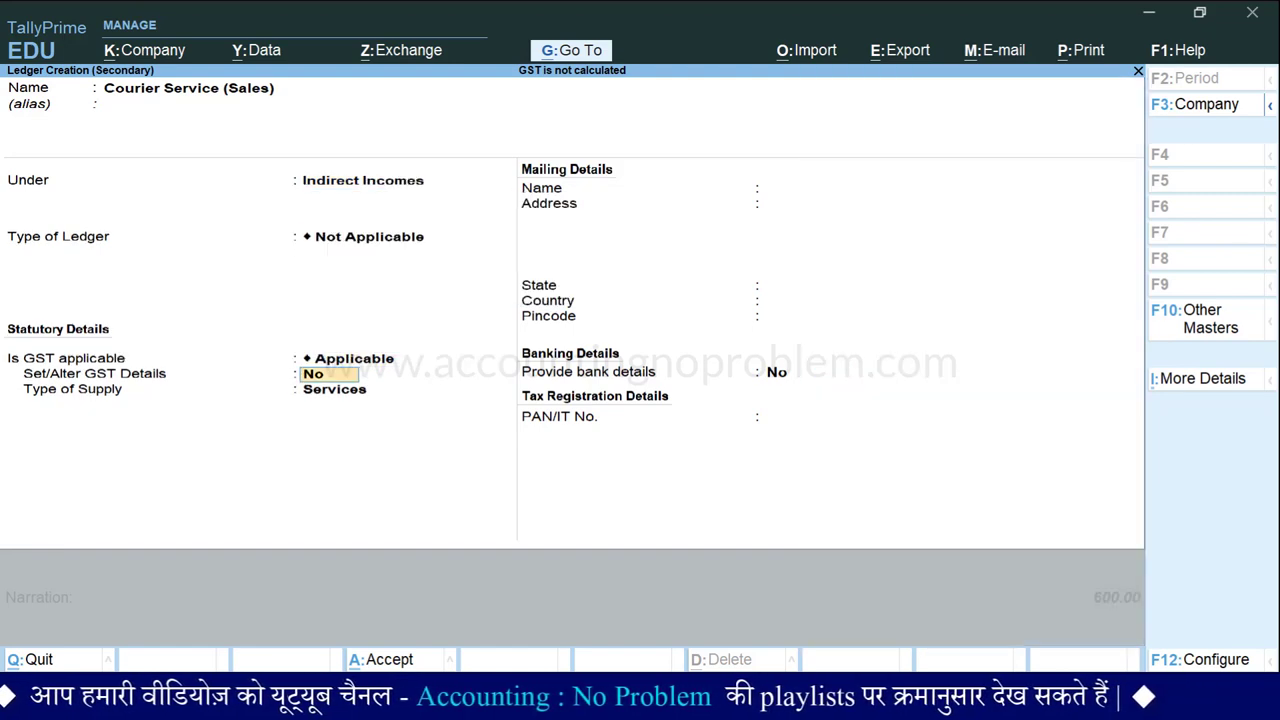
key("y")
key("Return")
type("996812")
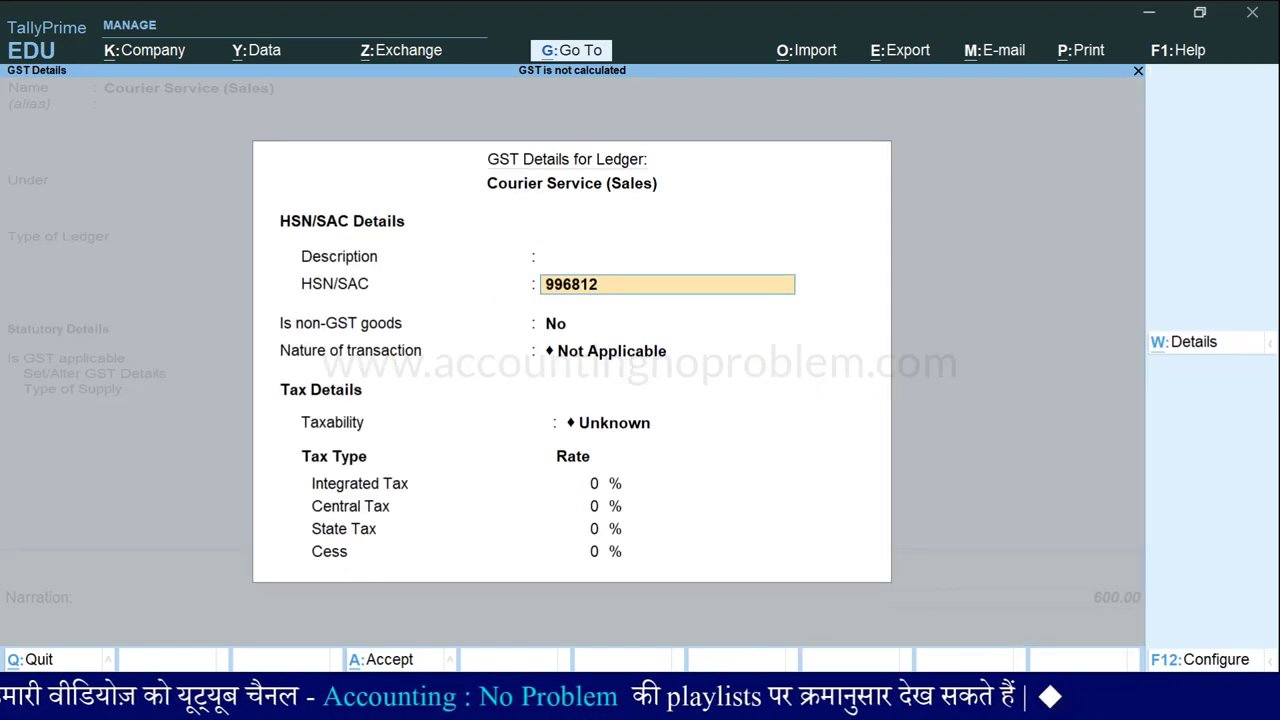
key("Return")
key("Return")
key("Return")
key("Down")
key("Down")
key("Down")
key("Return")
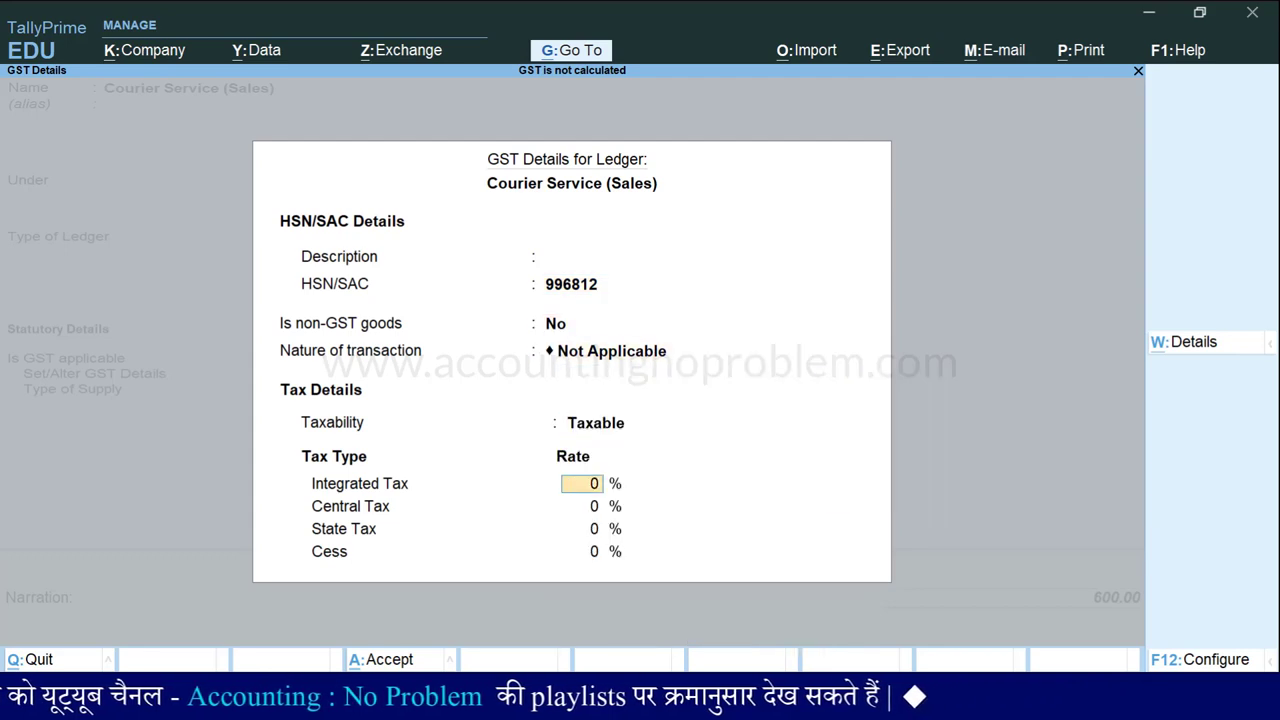
type("18")
key("Return")
key("Return")
key("Return")
key("Return")
key("Return")
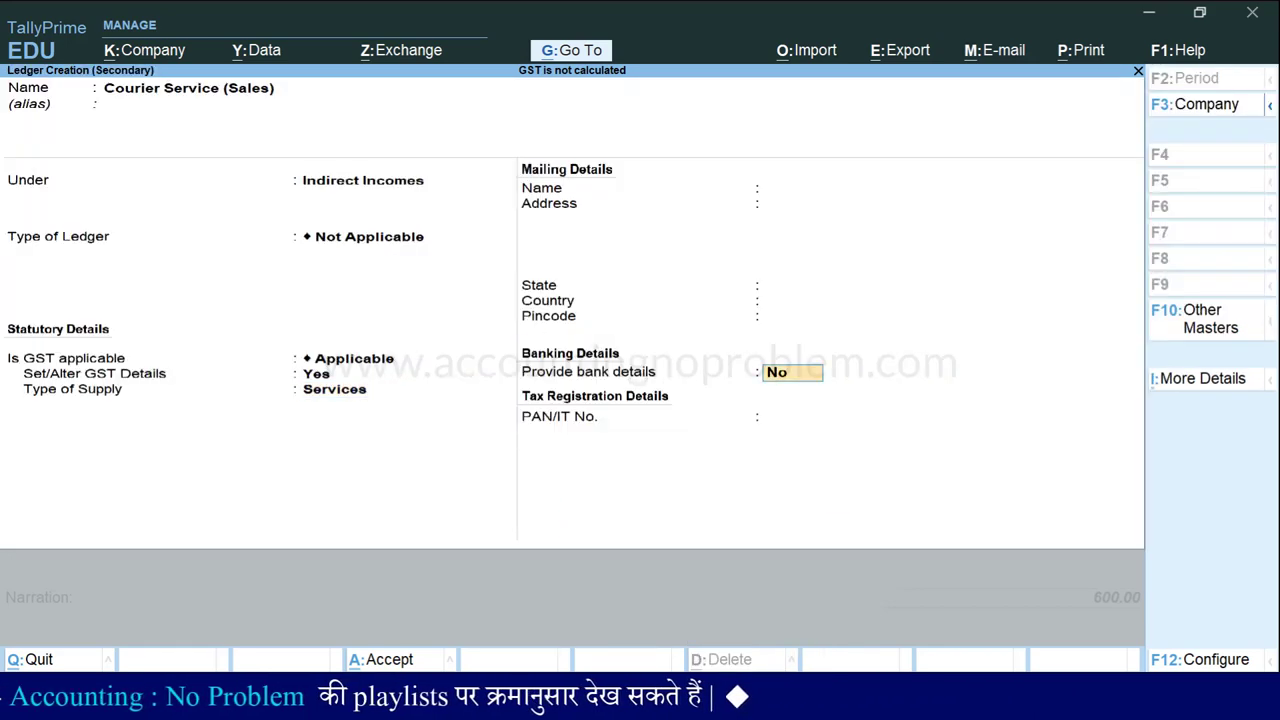
key("Return")
Set supply type to Services, then save the voucher with CGST and SGST of 54.00 each, totalling 708.00.
key("y")
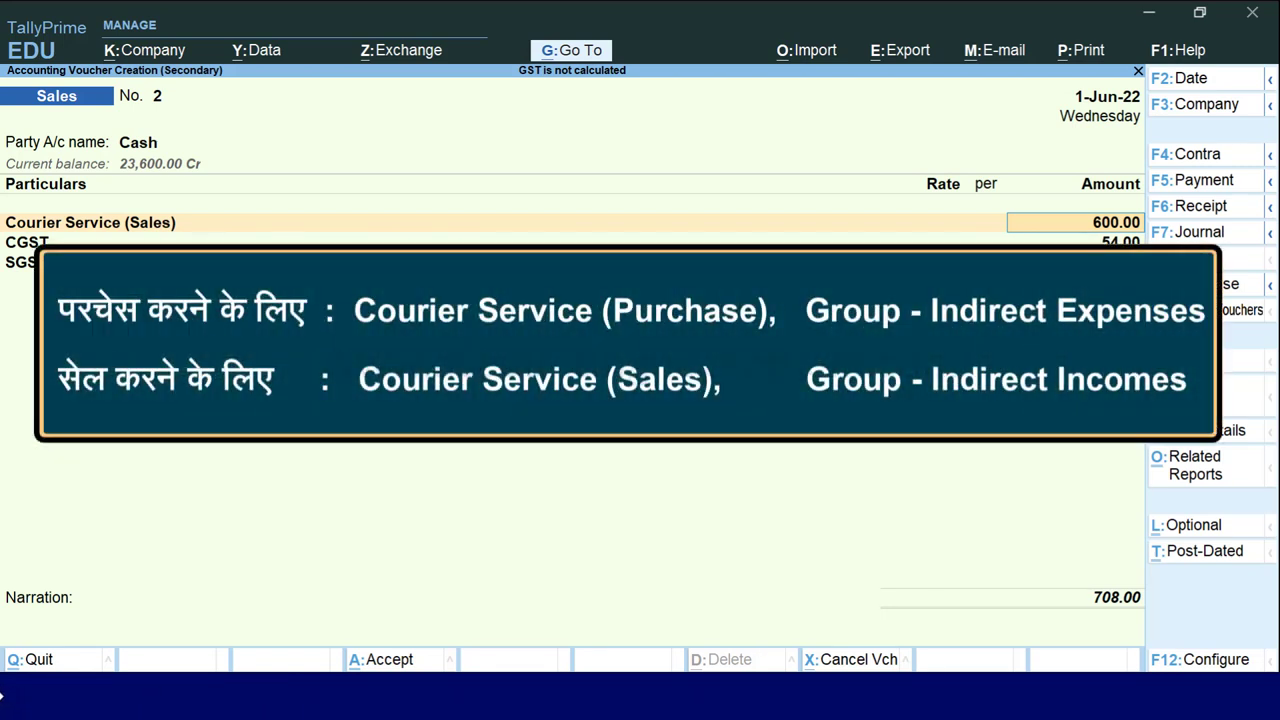
key("ctrl")
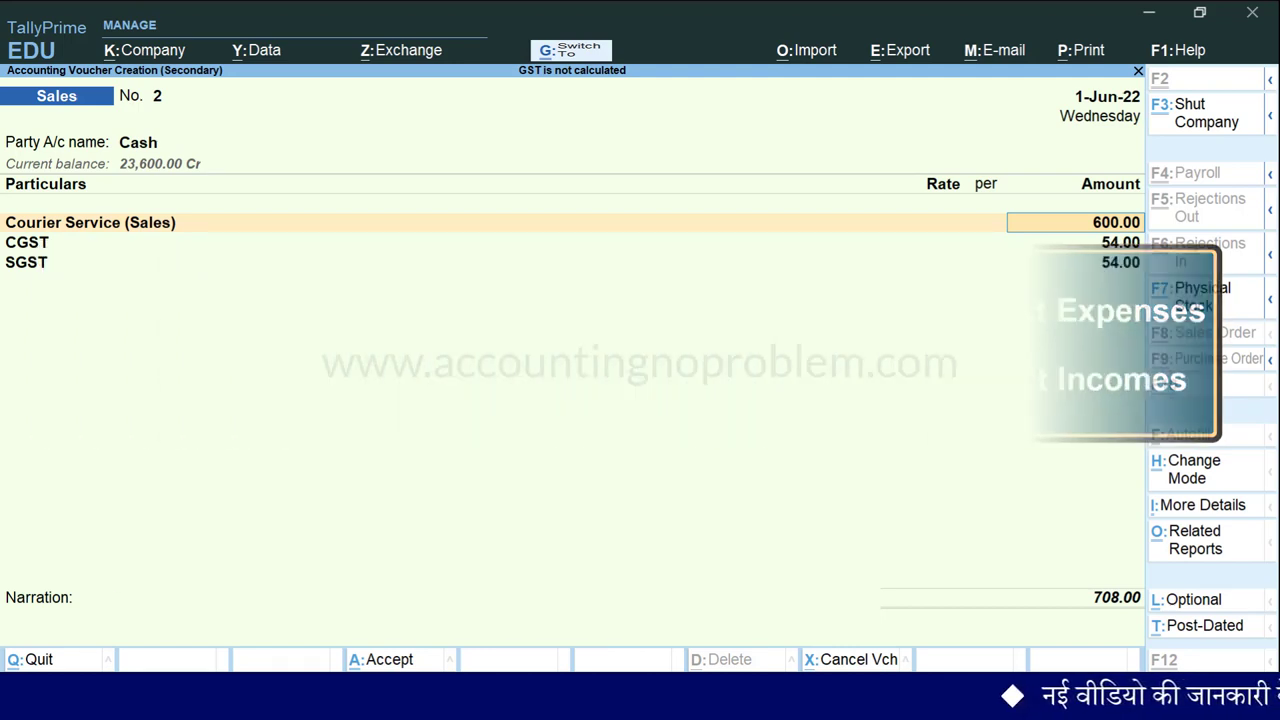
key("ctrl+a")
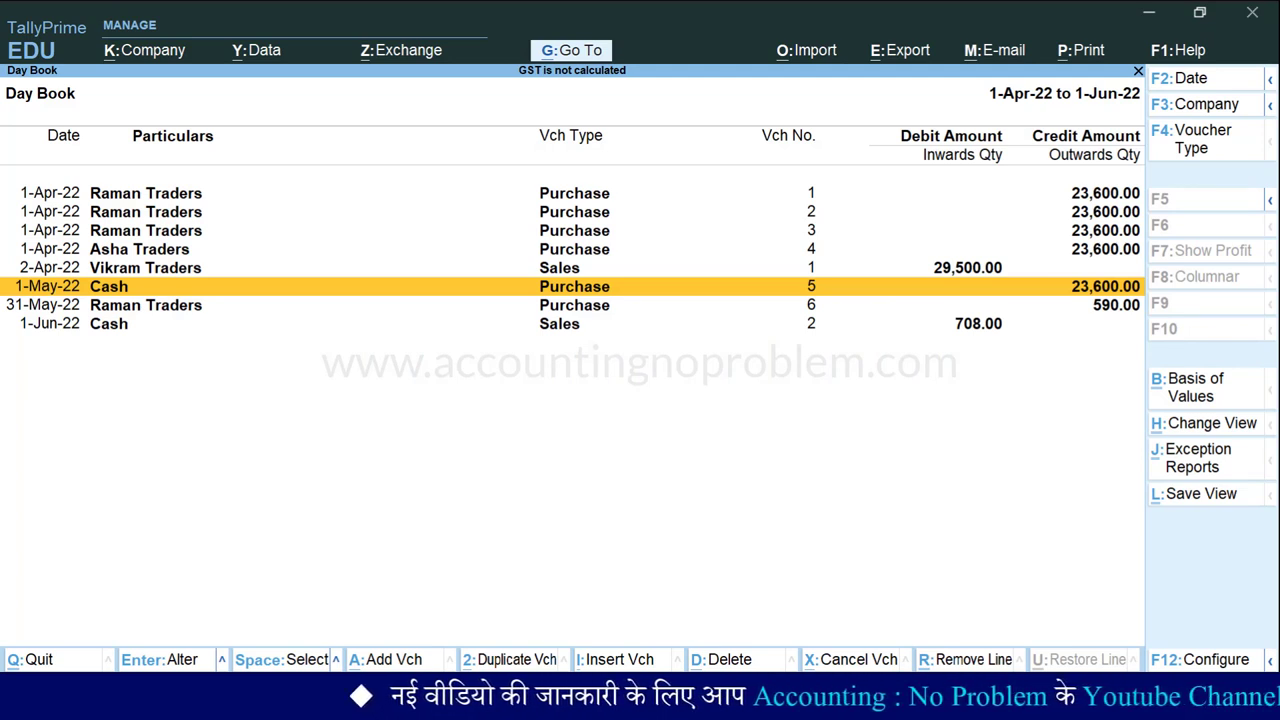
Set the sales voucher configuration's Modify Tax Rate details of GST to Yes.
key("alt+a")
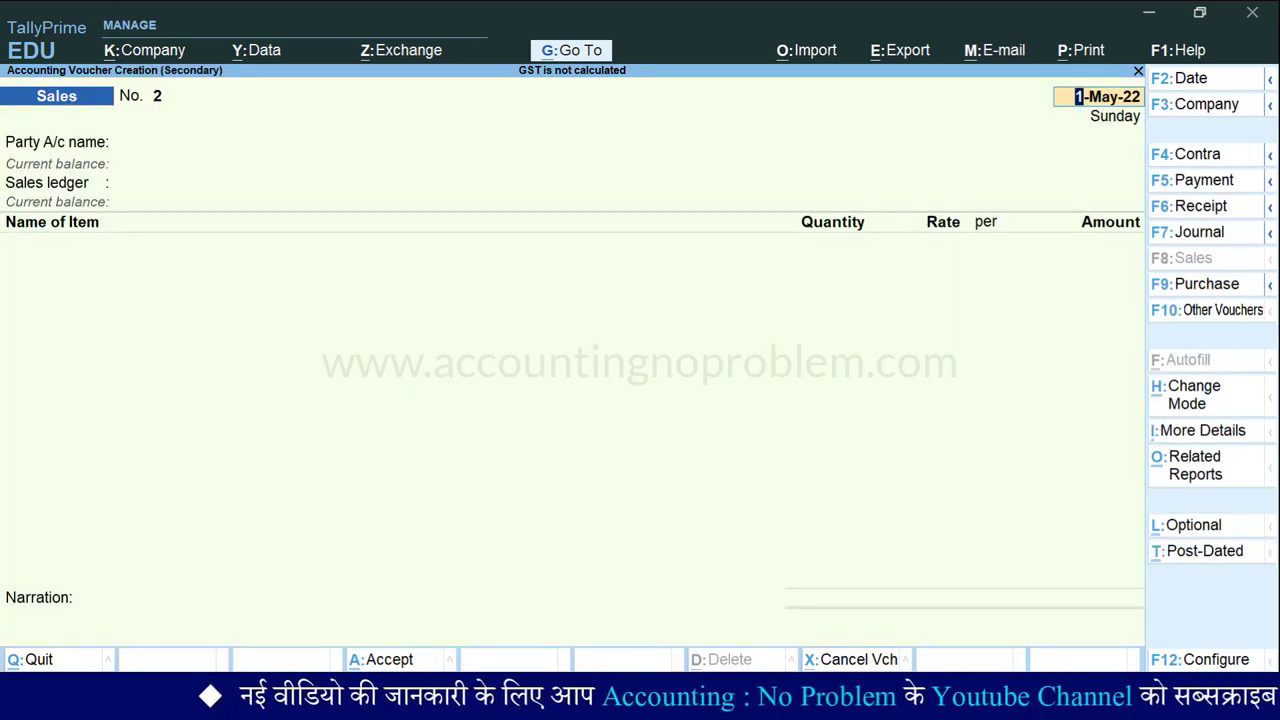
key("F12")
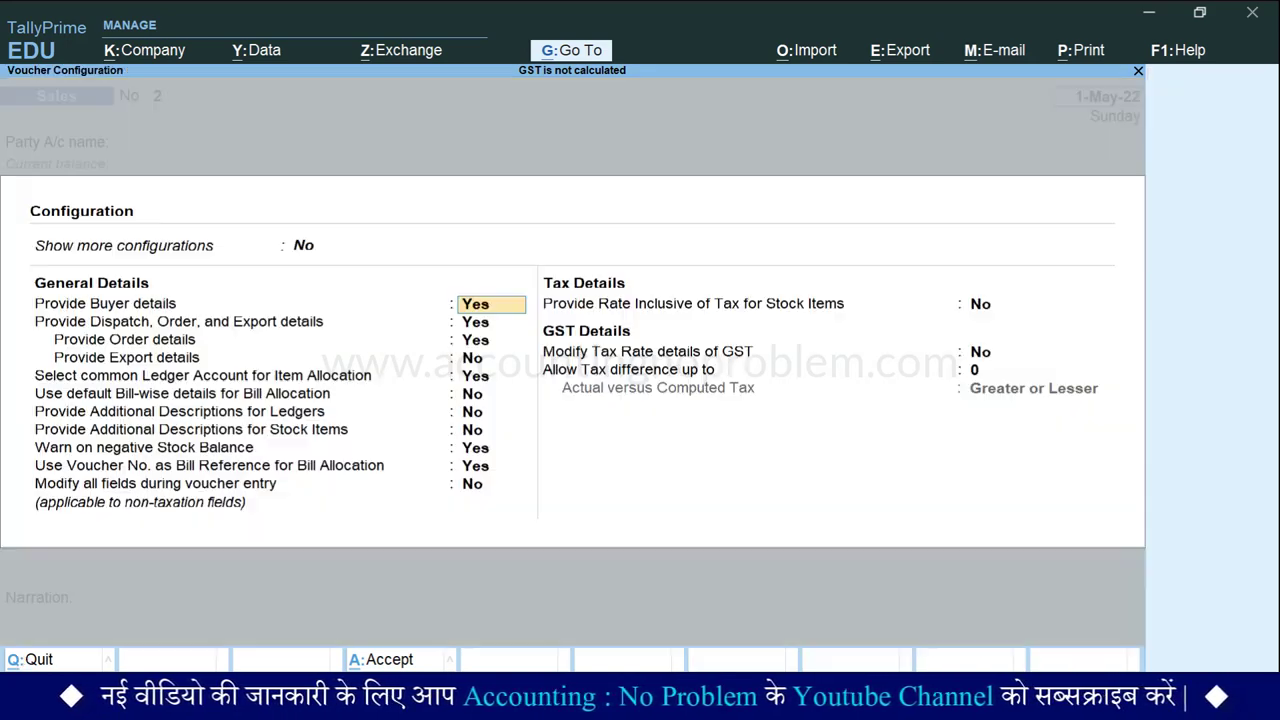
key("Down")
key("Down")
key("Down")
key("Down")
key("Down")
key("Down")
key("Down")
left_click(951, 316)
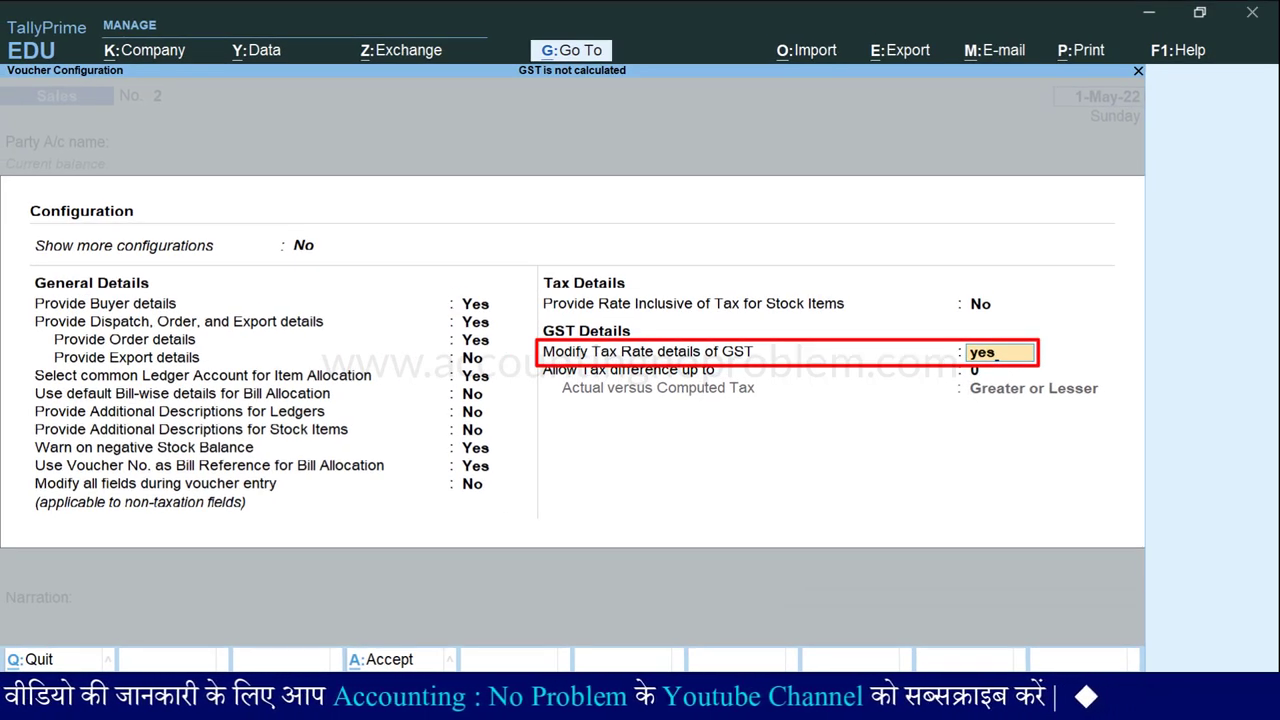
key("Return")
key("Return")
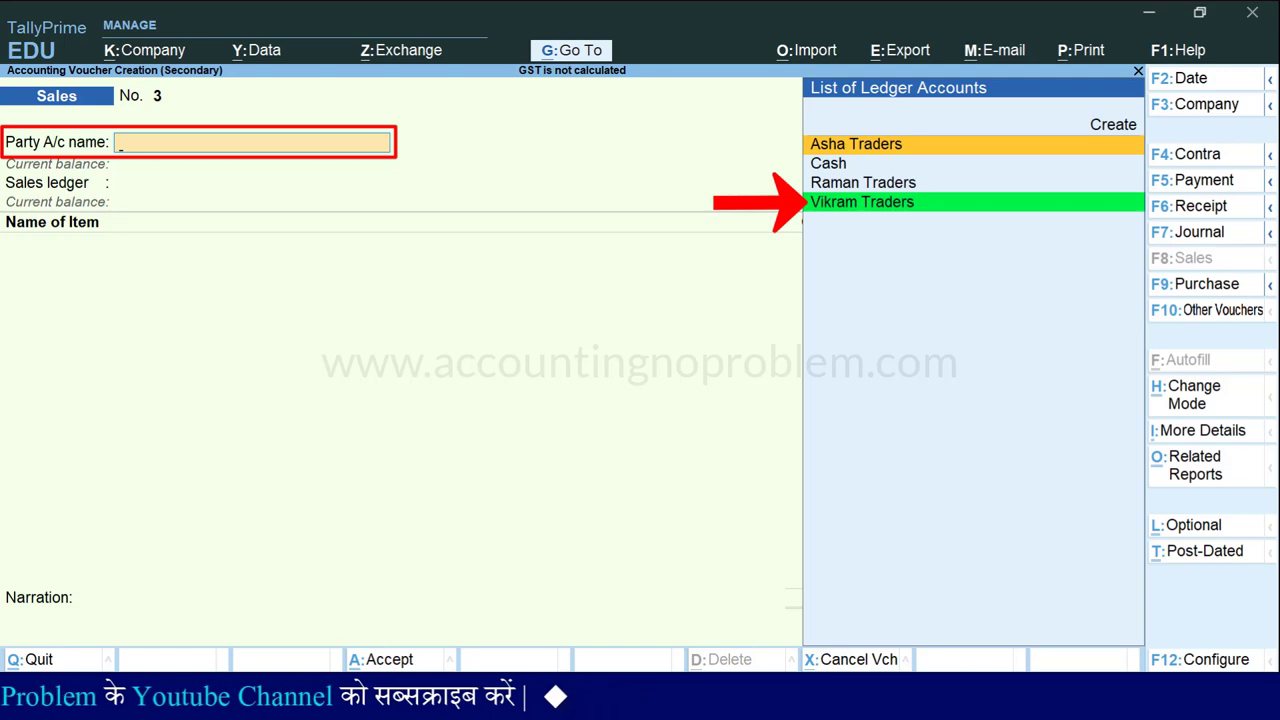
Bill Vikram Traders through Sales Account, classified as Interstate Sales Taxable.
key("Down")
key("Down")
key("Down")
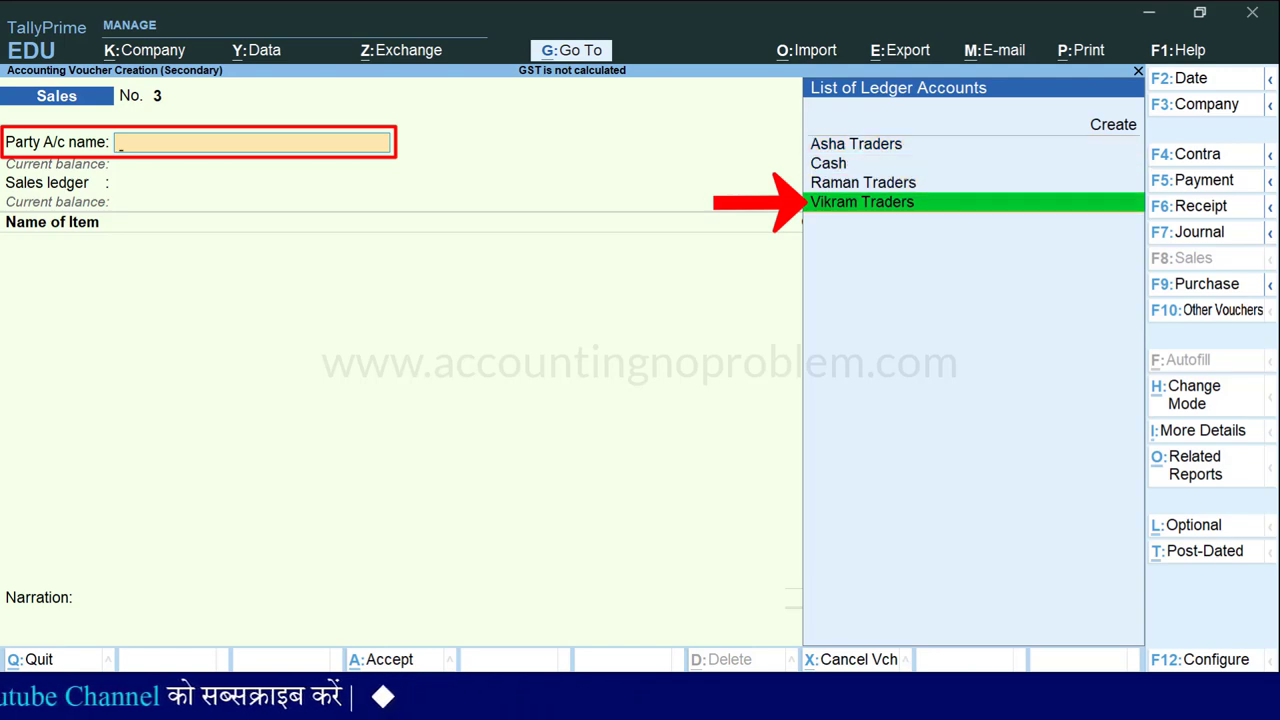
key("Return")
key("Return")
key("Return")
key("Return")
key("Return")
key("Return")
key("Return")
key("Return")
key("Return")
key("Return")
key("Return")
key("Return")
key("Return")
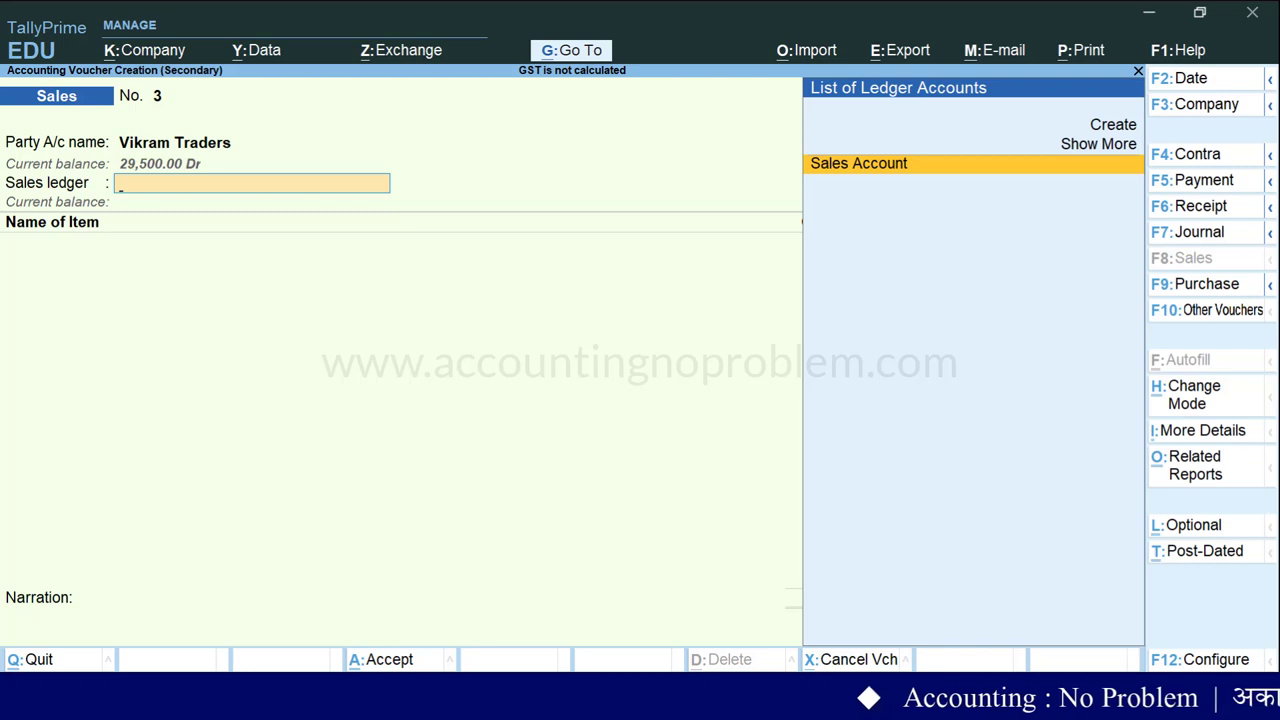
key("Return")
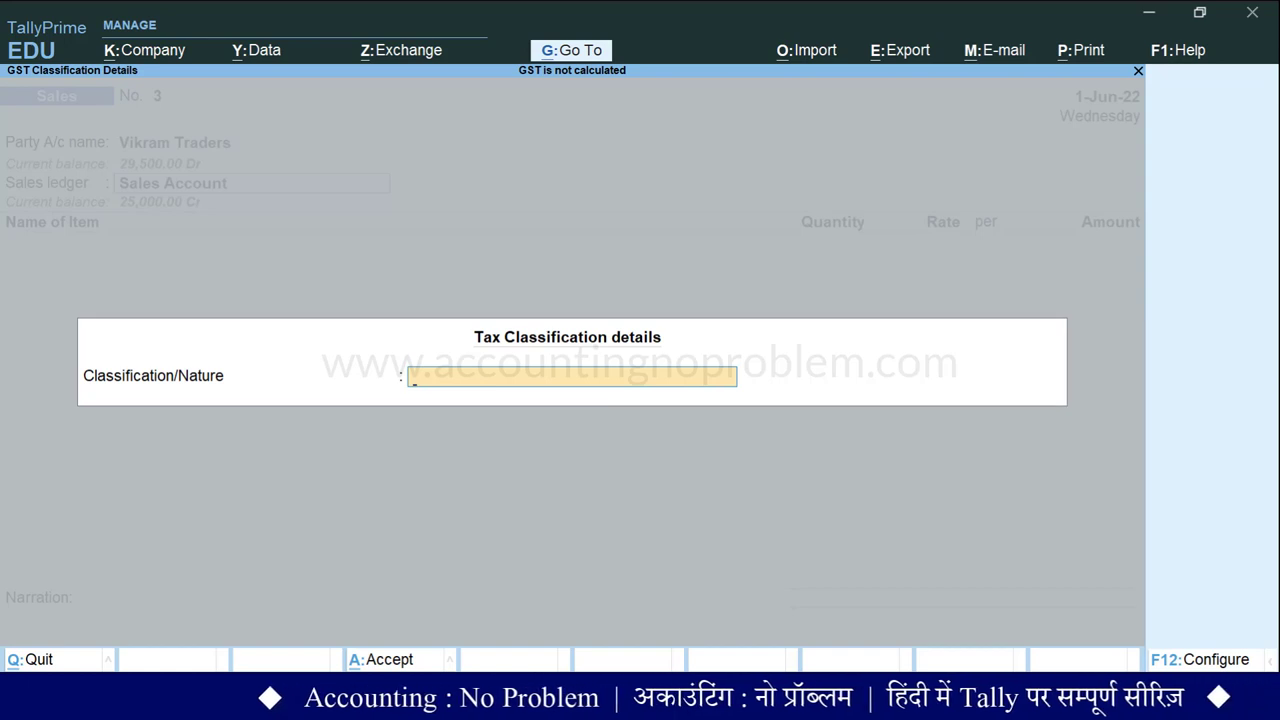
key("space")
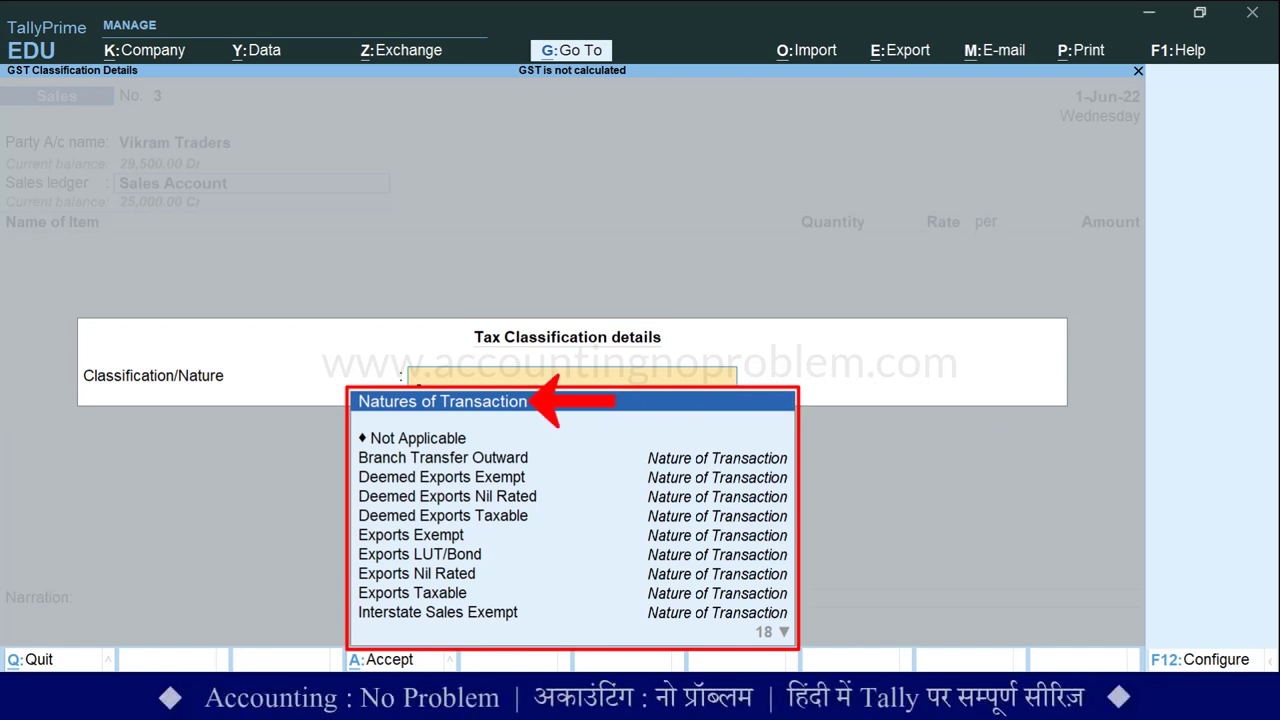
key("Down")
key("Down")
key("Down")
key("Down")
key("Down")
key("Down")
key("Down")
key("Down")
key("Down")
key("Down")
key("Down")
key("Down")
key("Down")
key("Down")
key("Down")
key("Down")
key("Down")
key("Down")
key("Down")
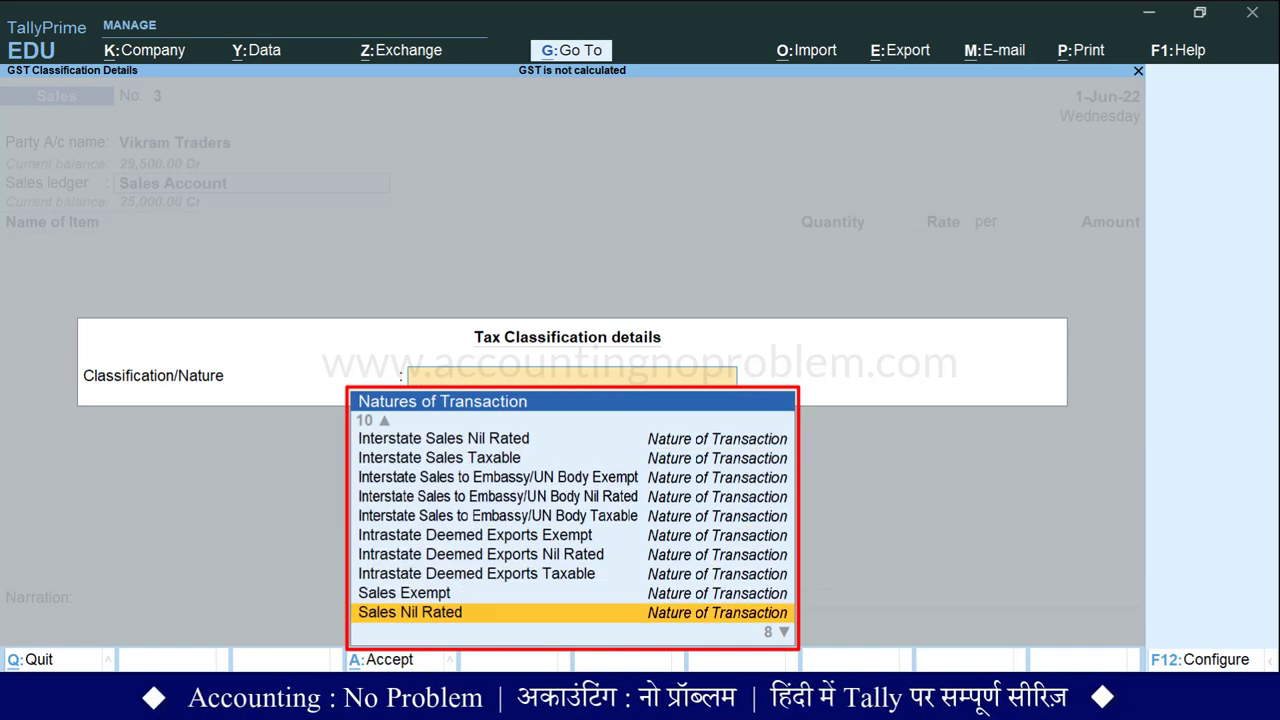
key("Down")
key("Down")
key("Down")
key("Down")
key("Down")
key("Down")
key("Down")
key("Up")
key("Up")
key("Up")
key("Up")
key("Up")
key("Up")
key("Up")
key("Up")
key("Up")
key("Up")
key("Up")
key("Up")
key("Up")
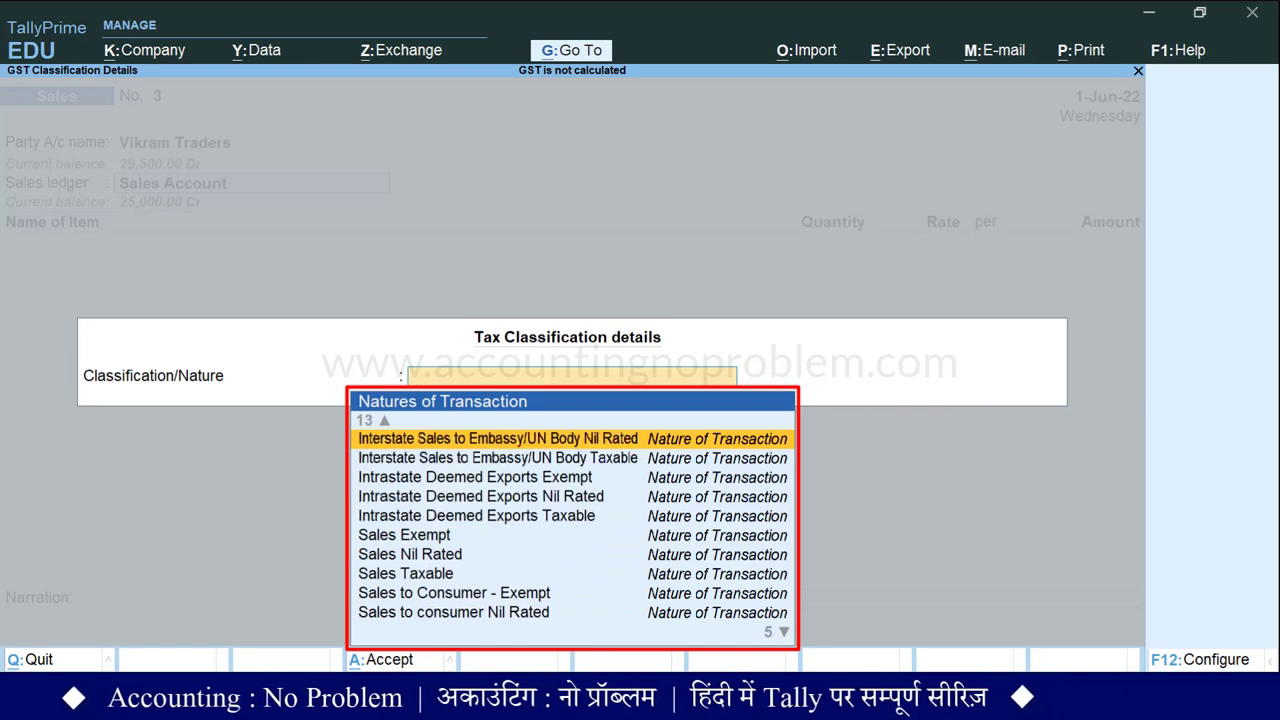
key("Up")
key("Up")
key("Up")
key("Up")
key("Up")
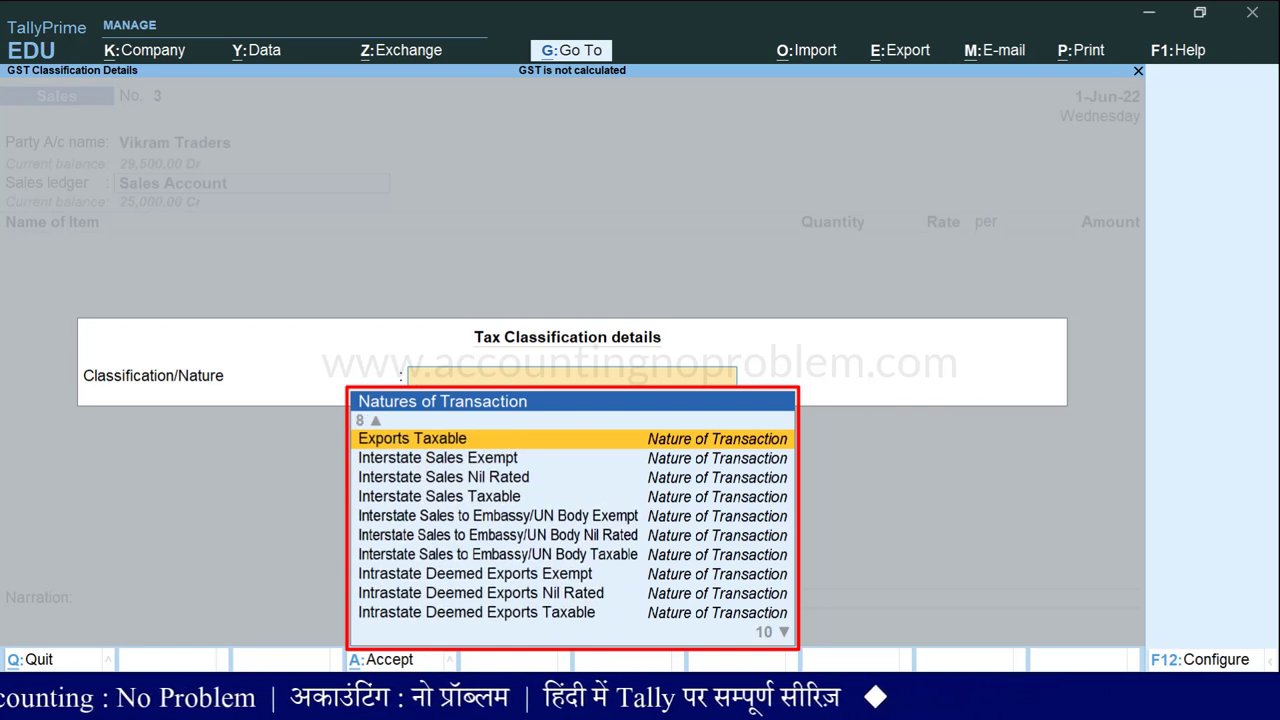
key("Down")
key("Down")
key("Down")
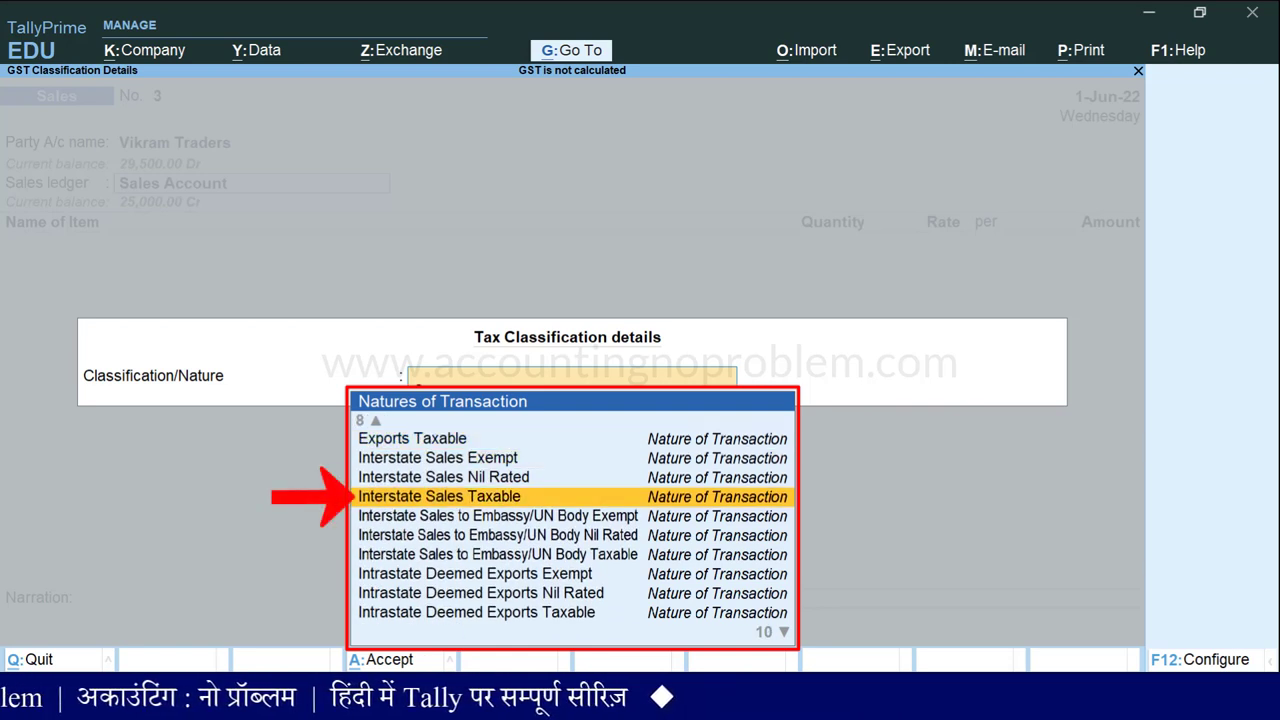
key("Return")
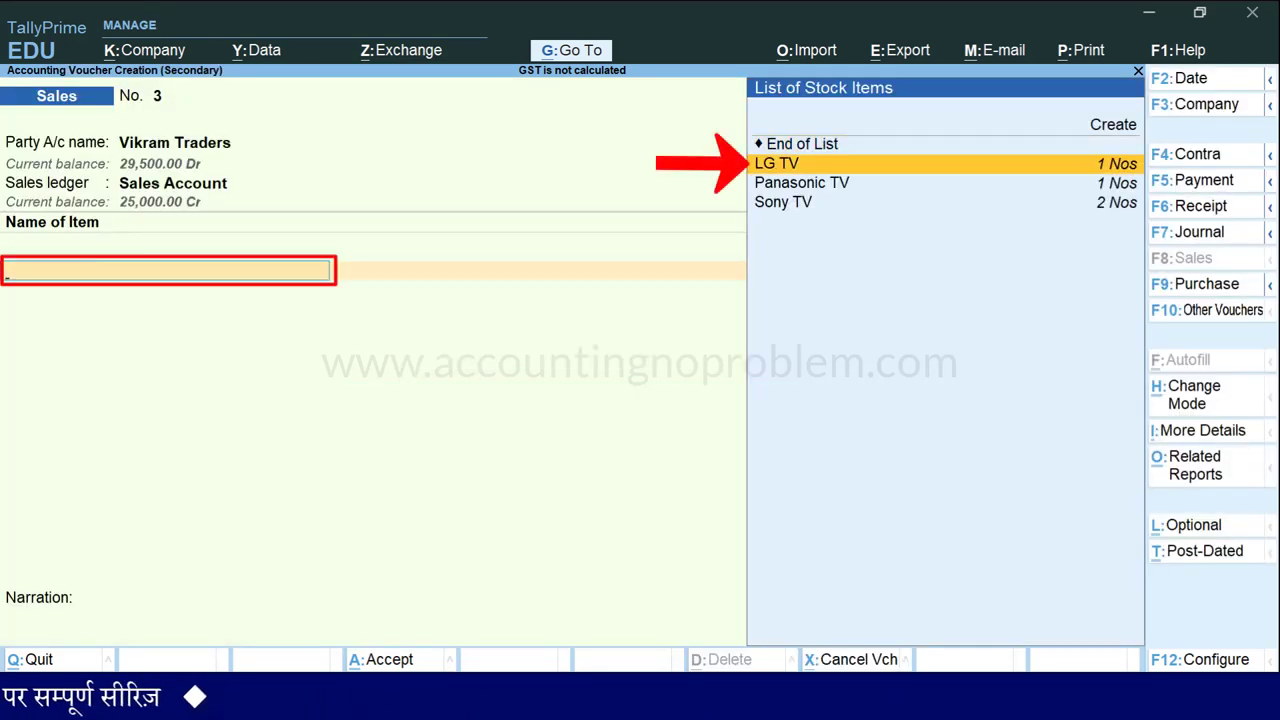
Add one LG TV at 25,000.00 followed by CGST and SGST ledger rows.
key("Return")
type("1")
key("Return")
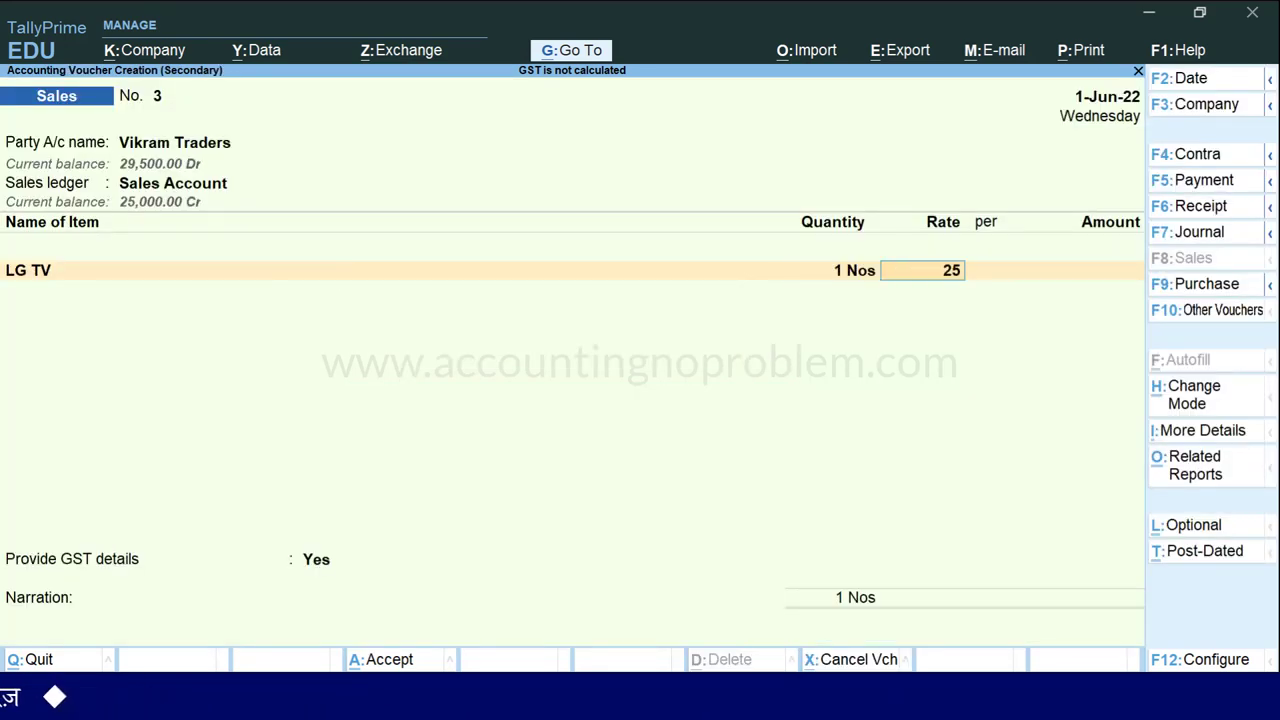
key("Return")
key("Return")
key("Return")
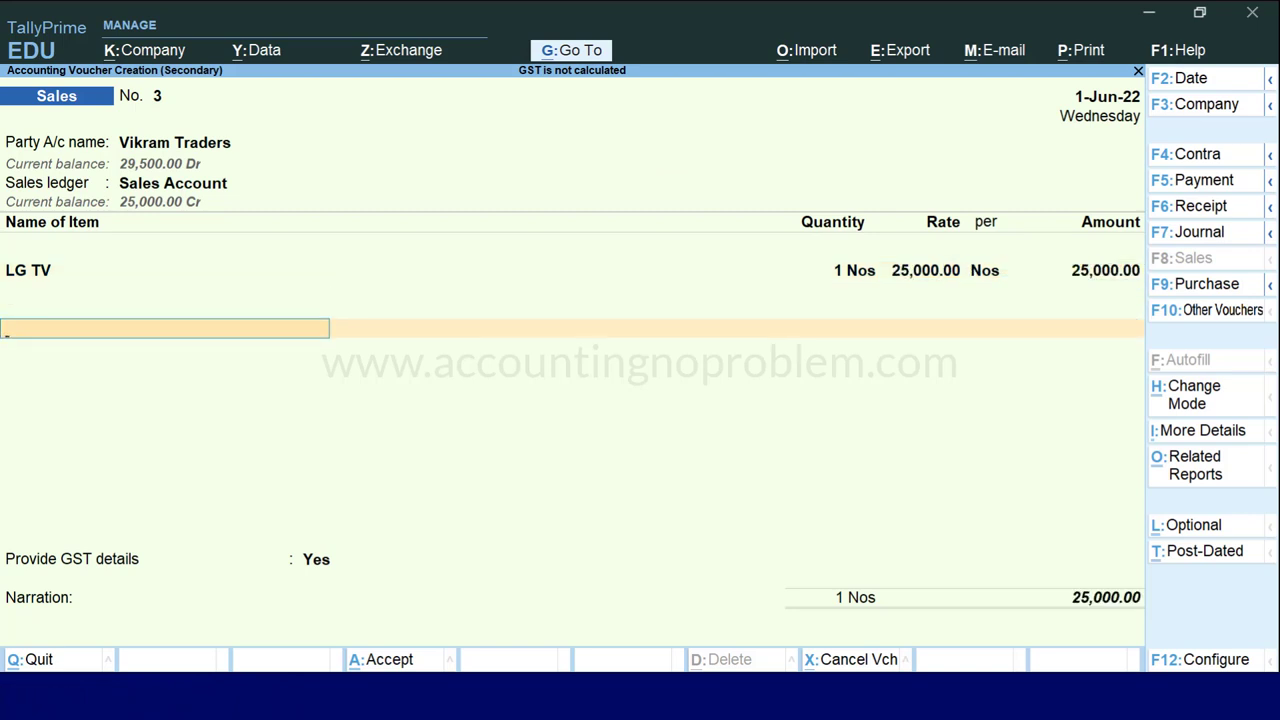
type("Cg")
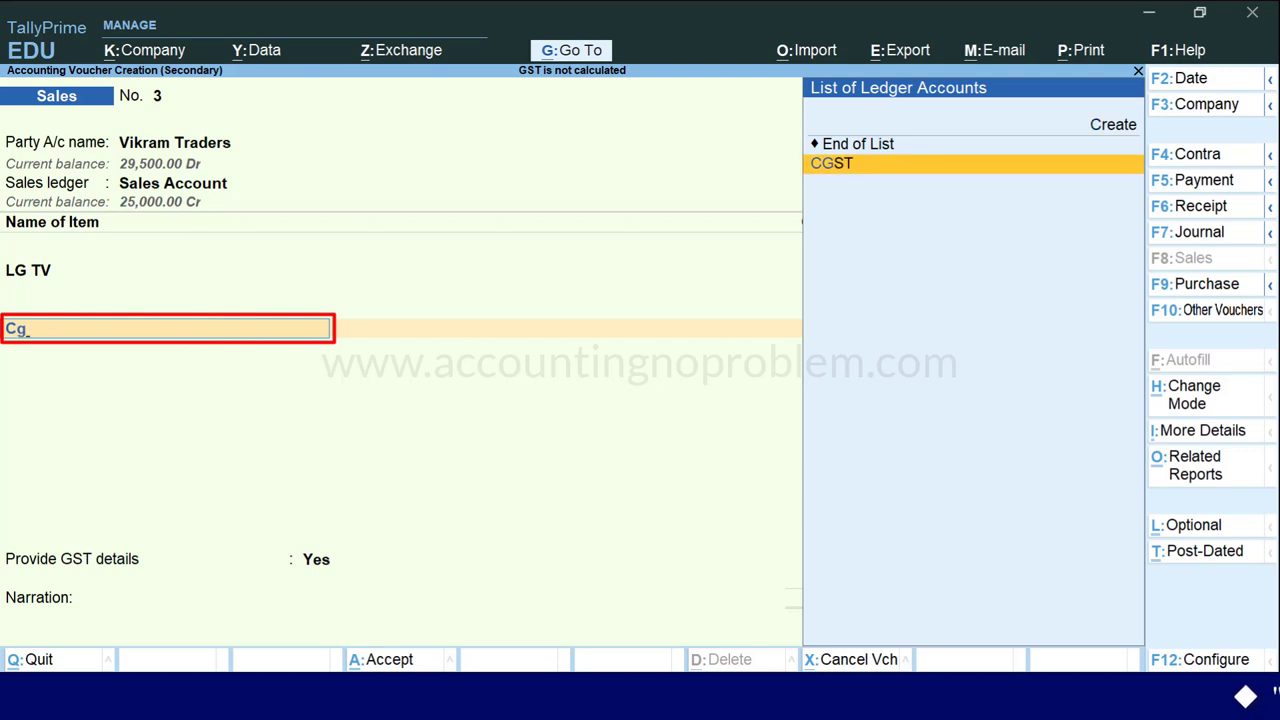
key("Return")
type("S")
key("Return")
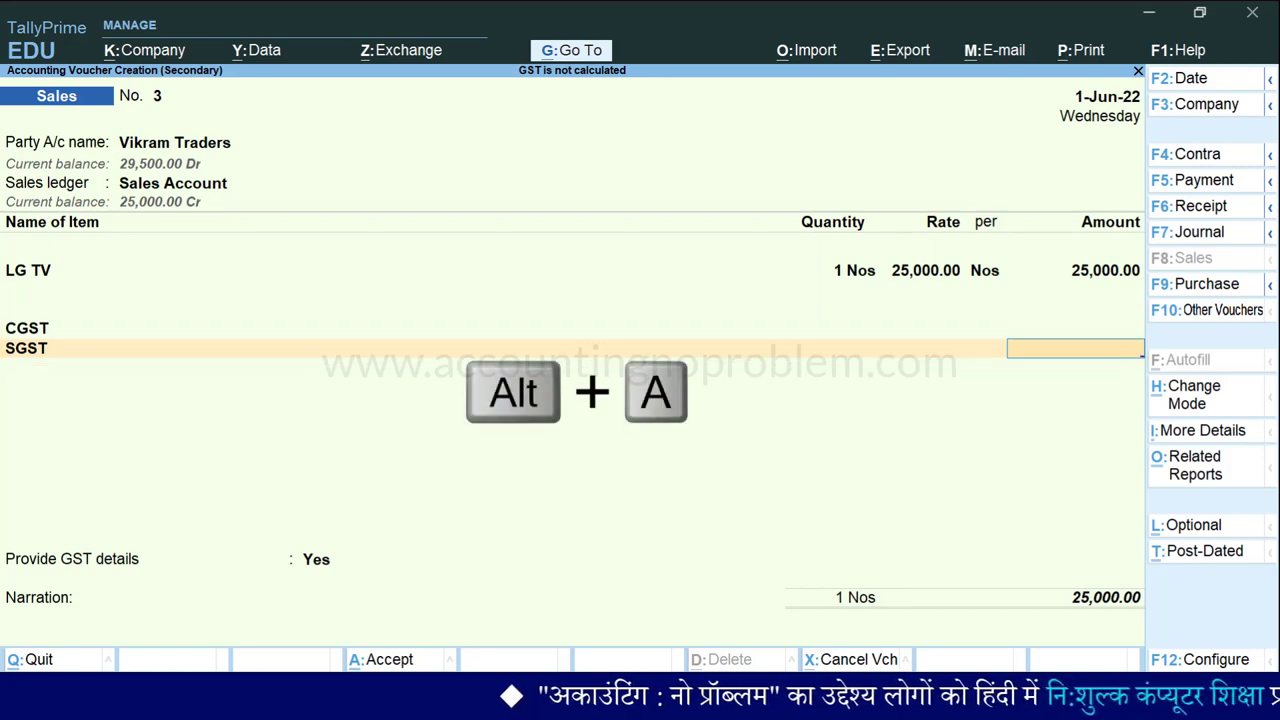
key("alt+a")
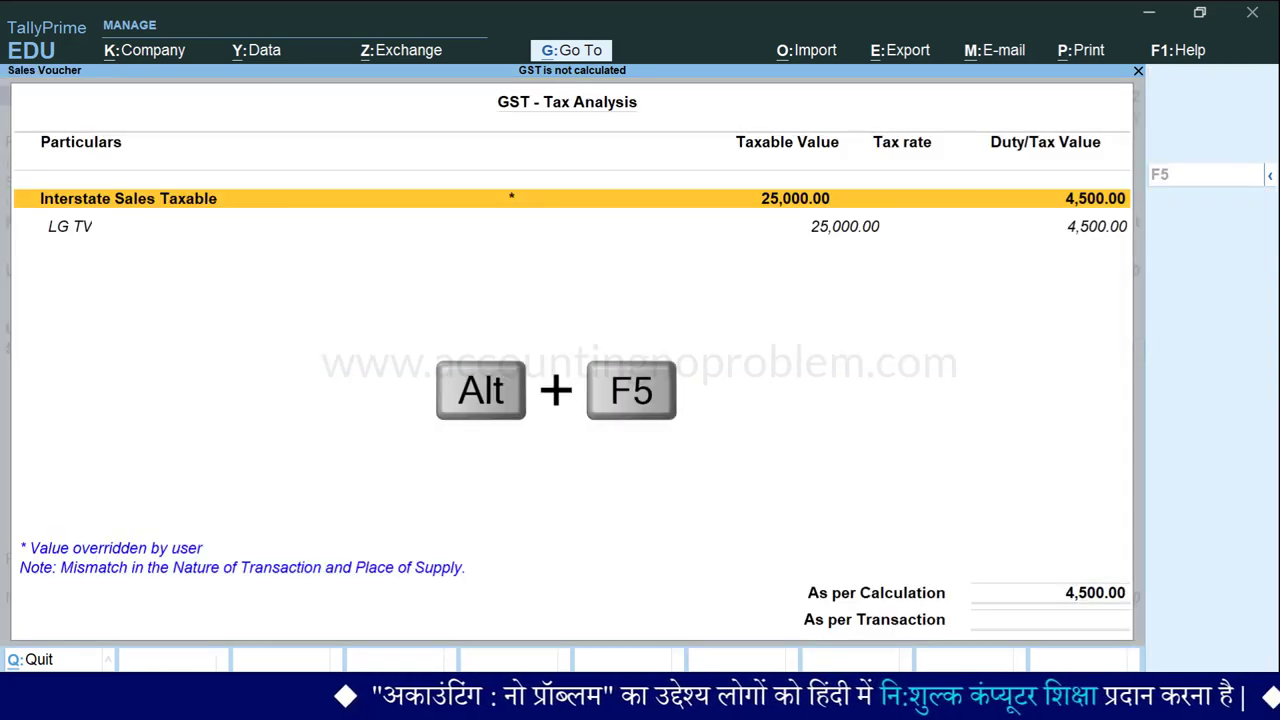
key("alt+F5")
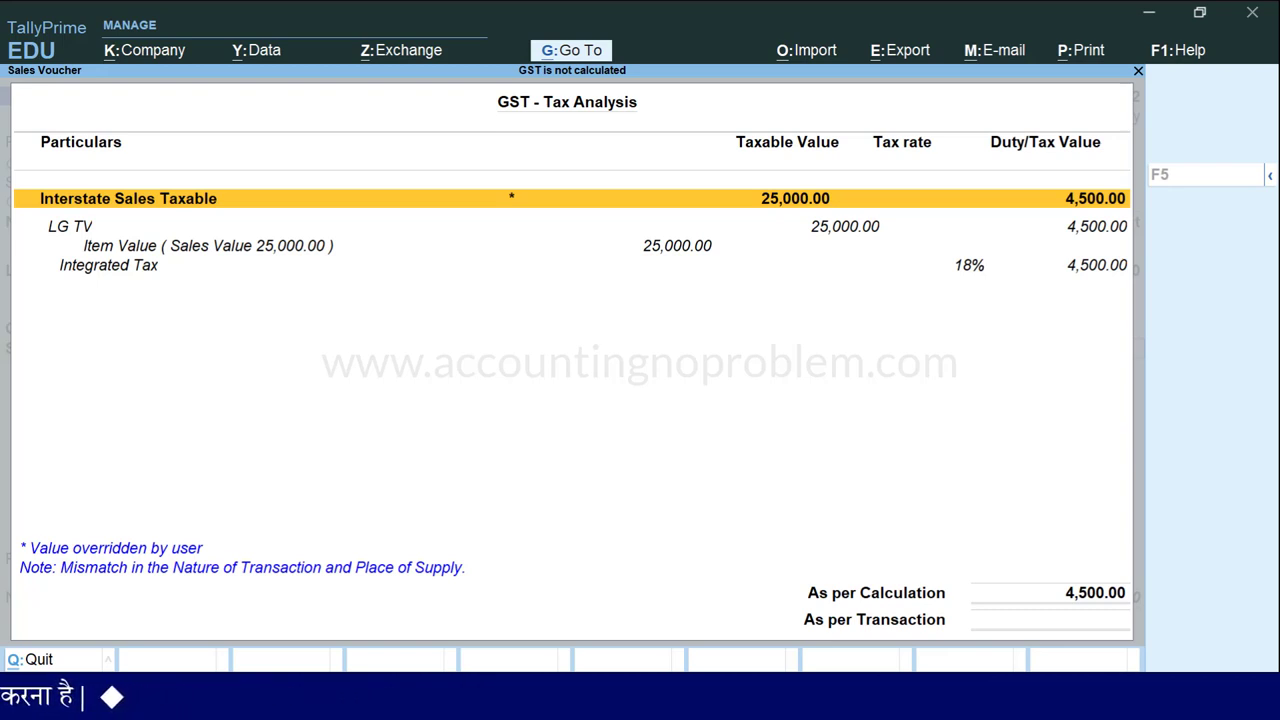
key("Escape")
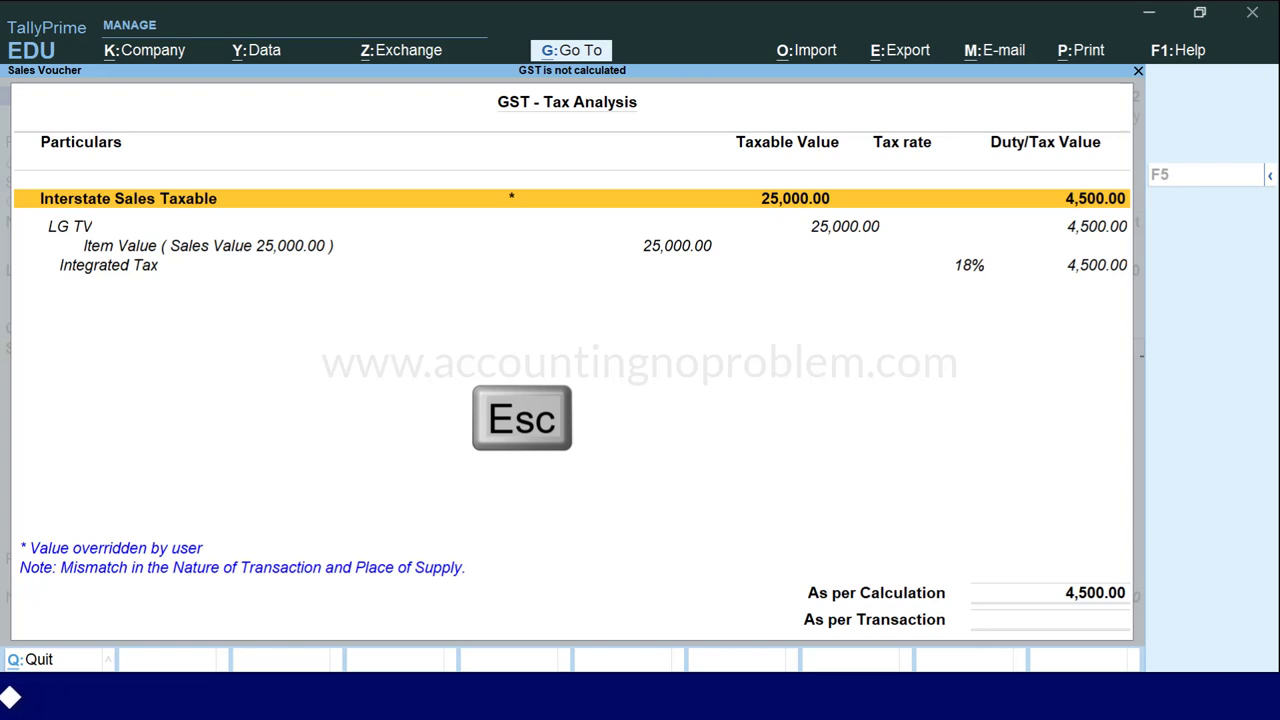
key("BackSpace")
key("BackSpace")
key("BackSpace")
key("BackSpace")
key("BackSpace")
key("BackSpace")
key("BackSpace")
key("BackSpace")
key("BackSpace")
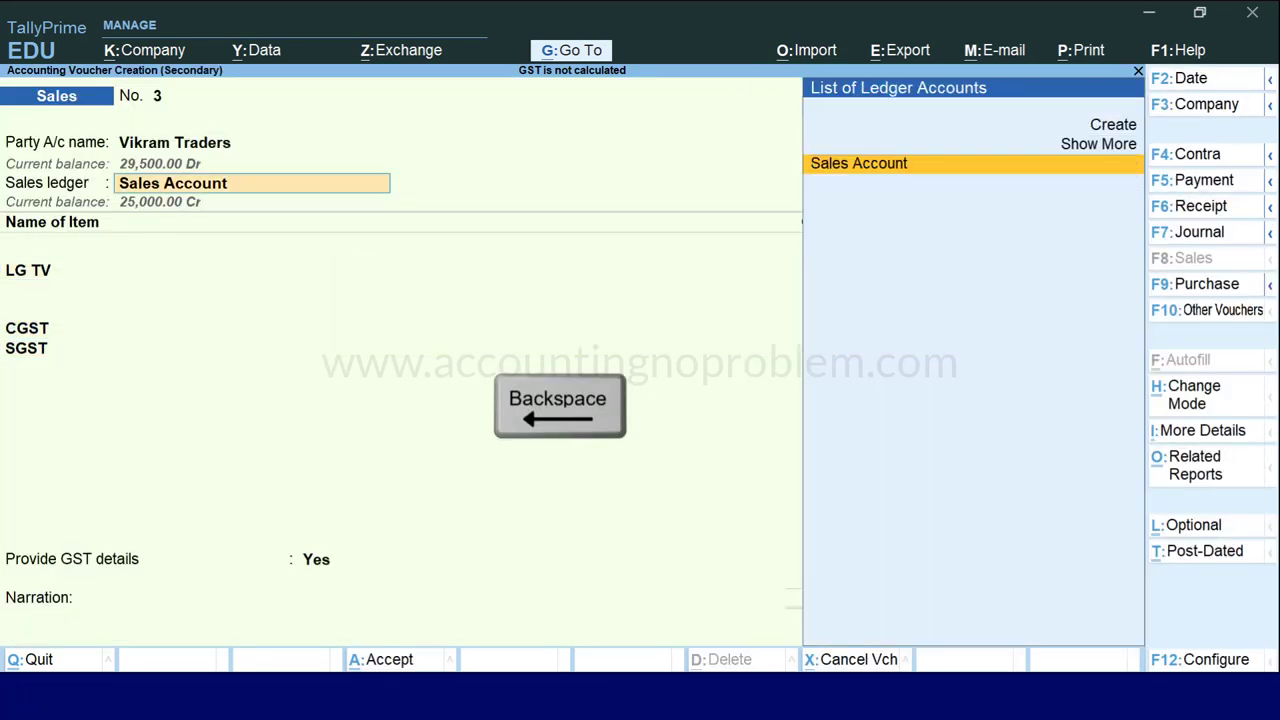
Review the party details to check the buyer's state and place of supply.
key("BackSpace")
key("Return")
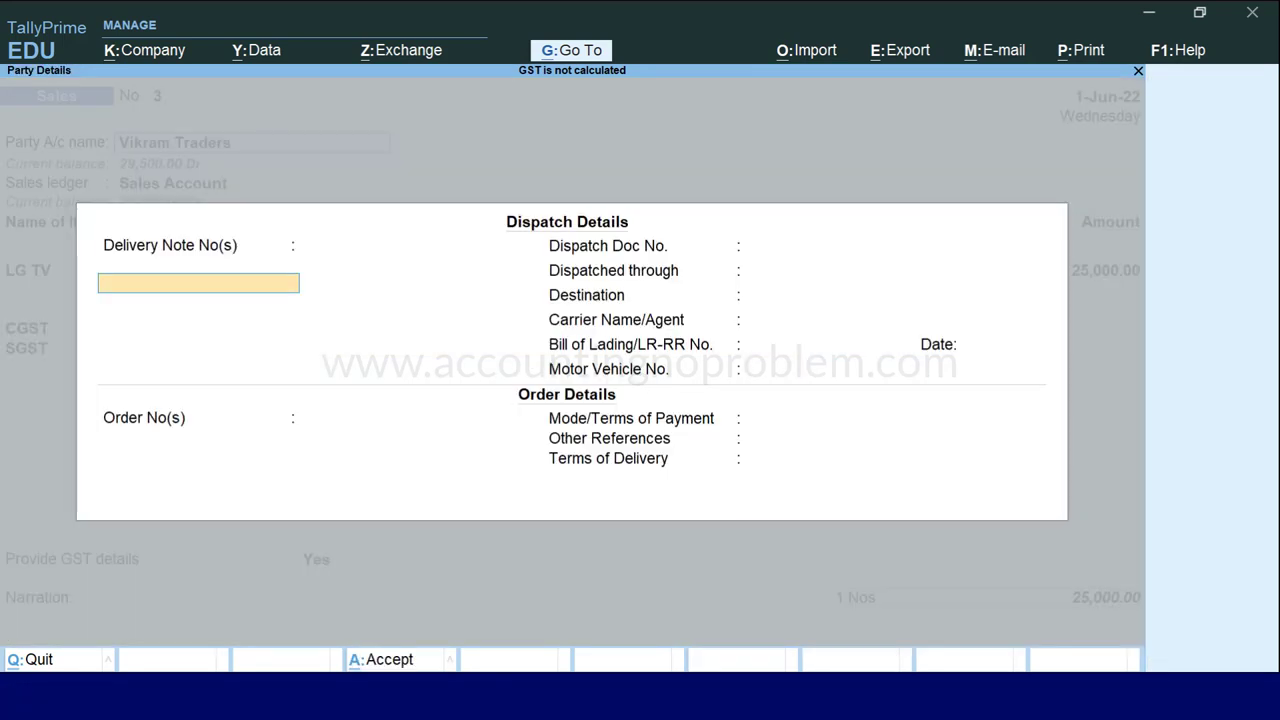
key("BackSpace")
key("Return")
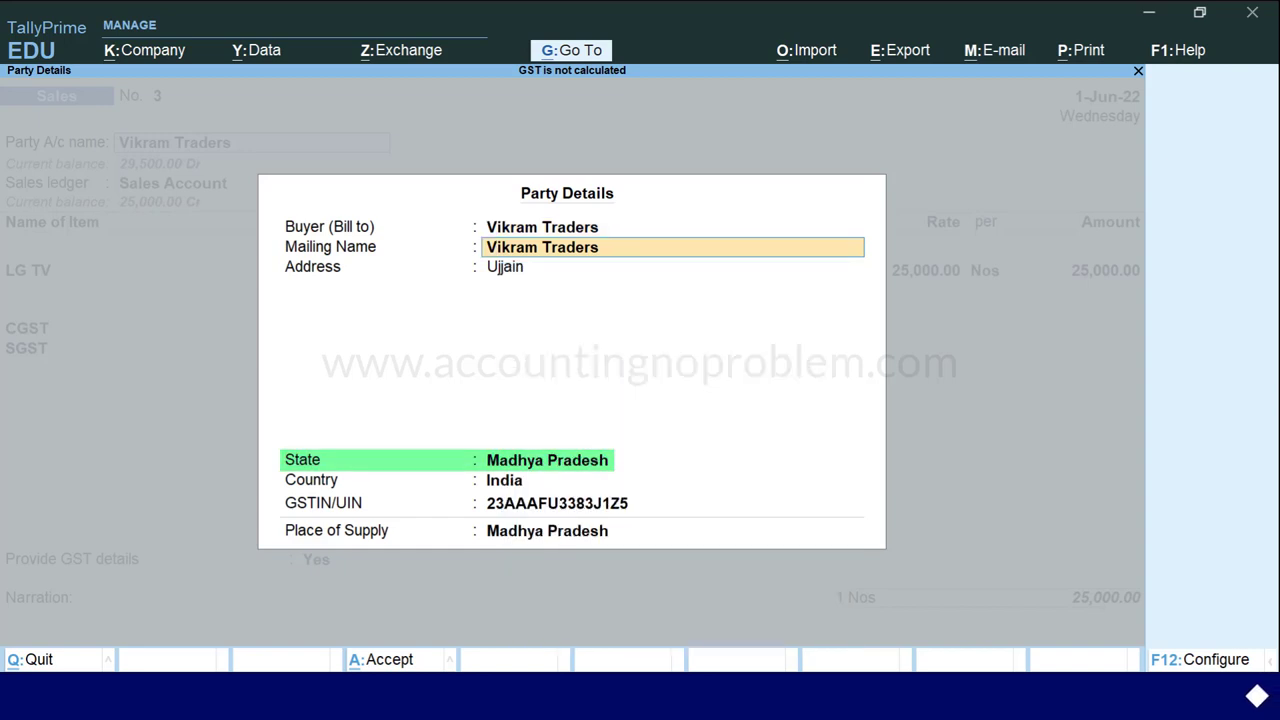
key("Return")
key("Return")
key("Return")
key("ctrl+a")
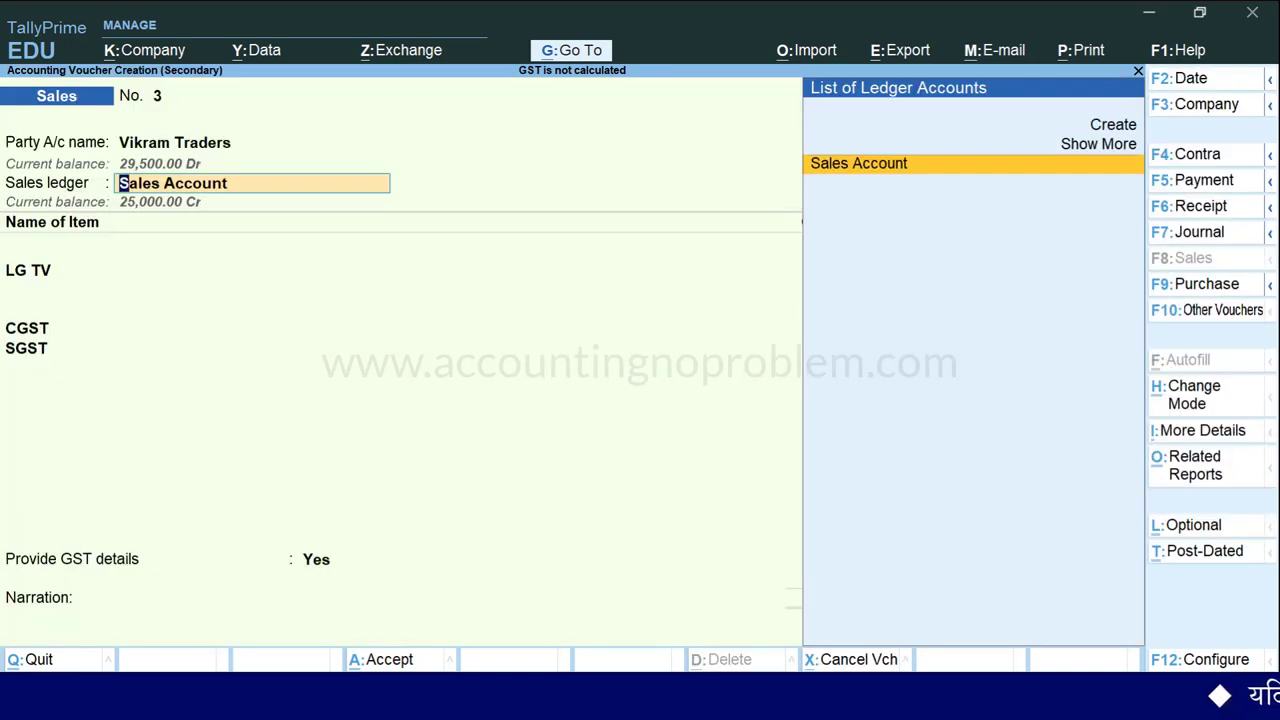
Change the Sales Account's nature of transaction to Sales Taxable.
key("Return")
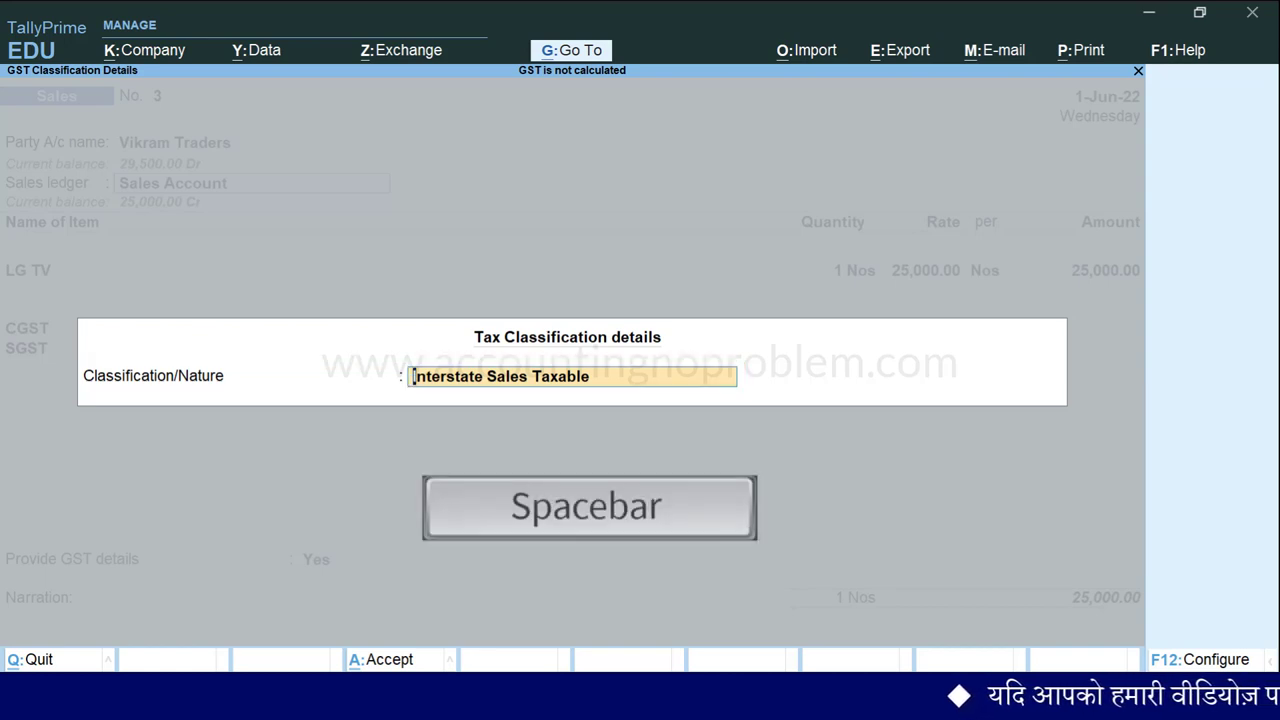
key("space")
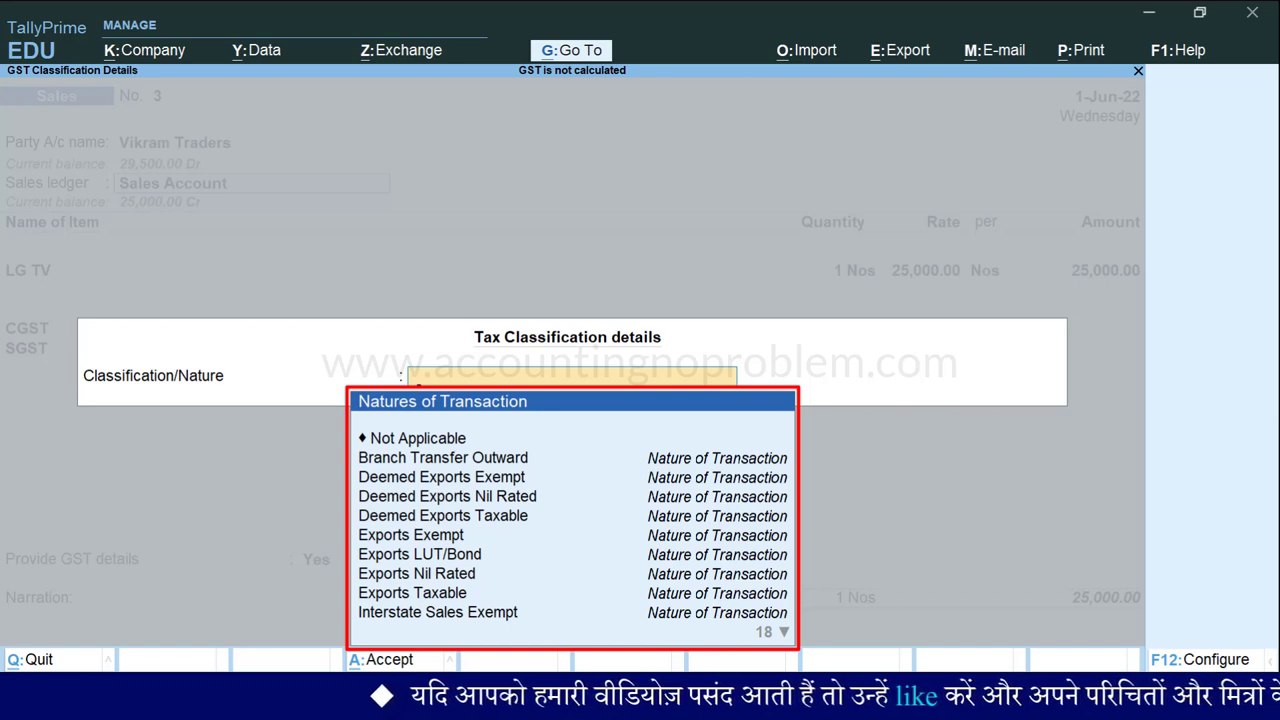
key("Down")
key("Down")
key("Down")
key("Down")
key("Down")
key("Down")
key("Down")
key("Down")
key("Down")
key("Down")
key("Down")
key("Down")
key("Down")
key("Down")
key("Down")
key("Down")
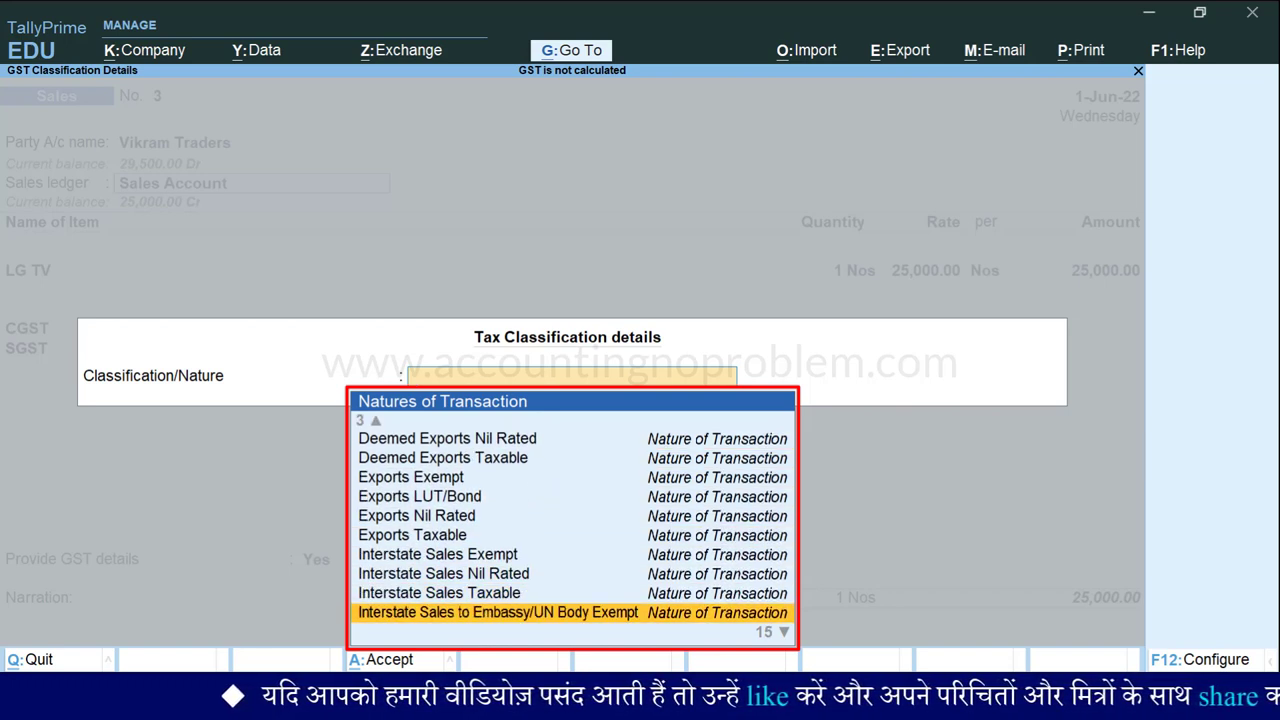
key("Down")
key("Down")
key("Down")
key("Down")
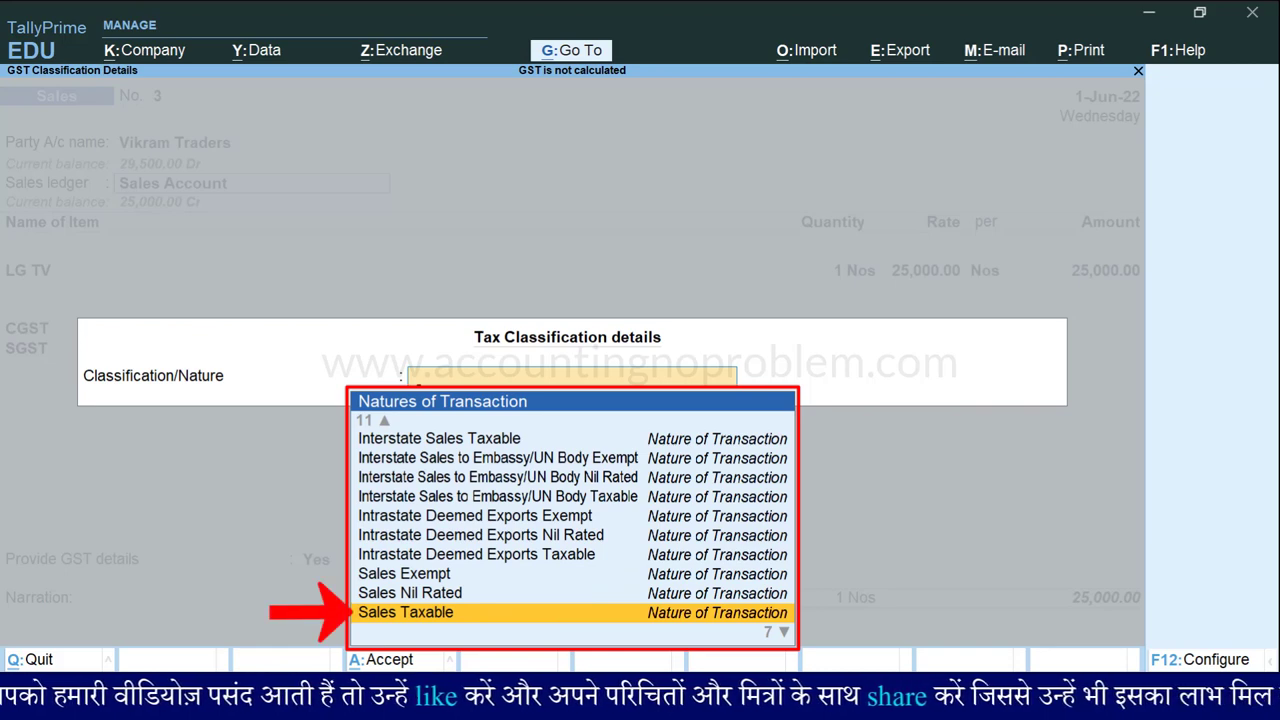
key("Return")
key("Return")
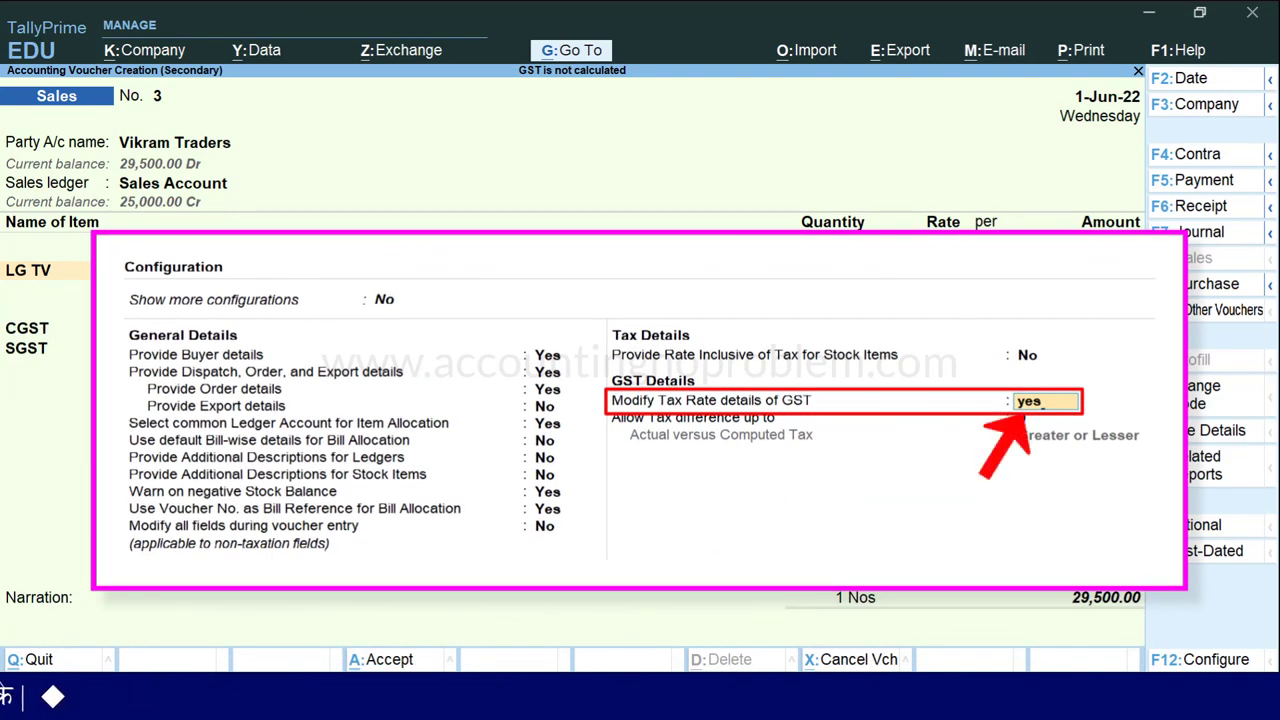
Reset the sales ledger's classification to Not Applicable, giving CGST and SGST of 2,250.00 each.
key("BackSpace")
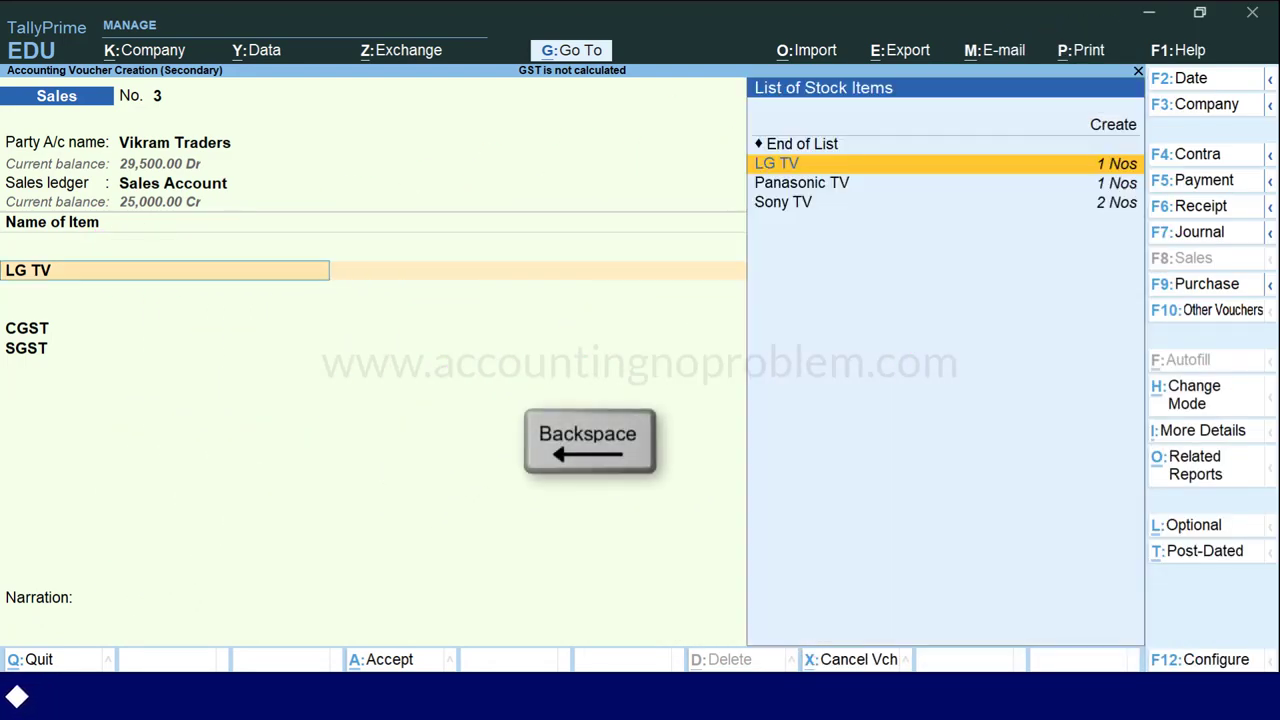
key("BackSpace")
key("Return")
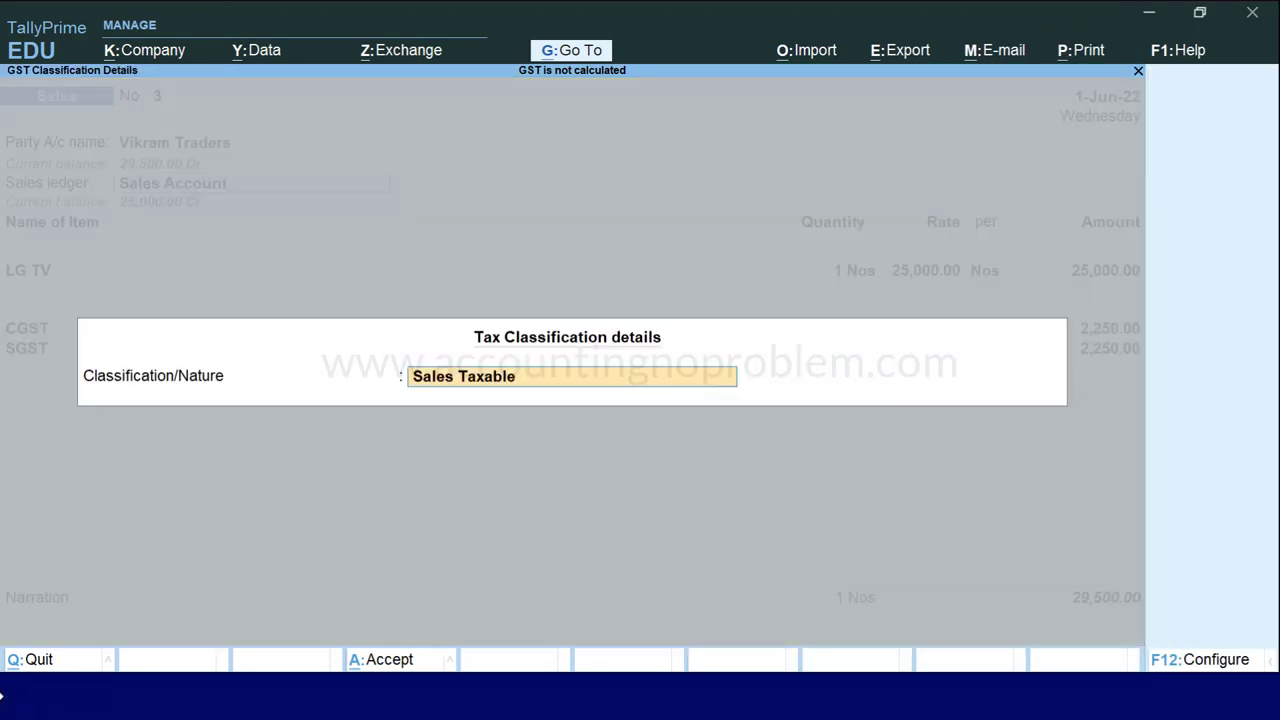
key("space")
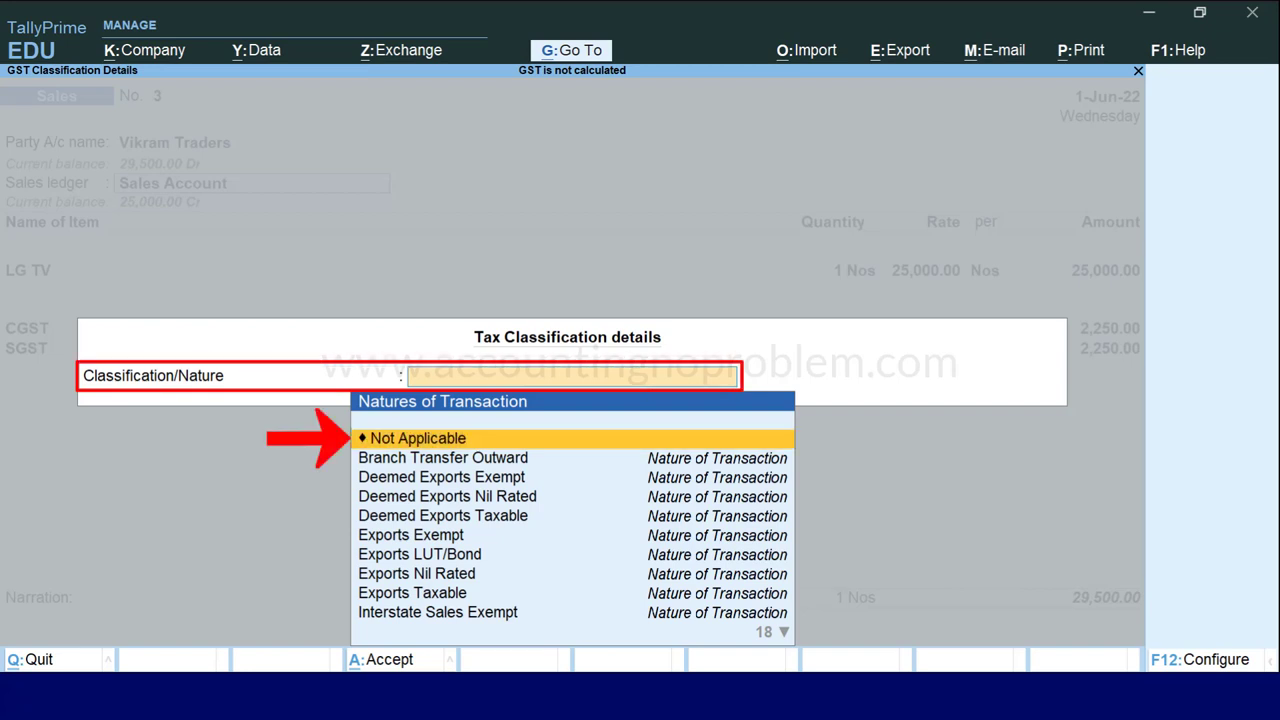
key("Return")
key("Return")
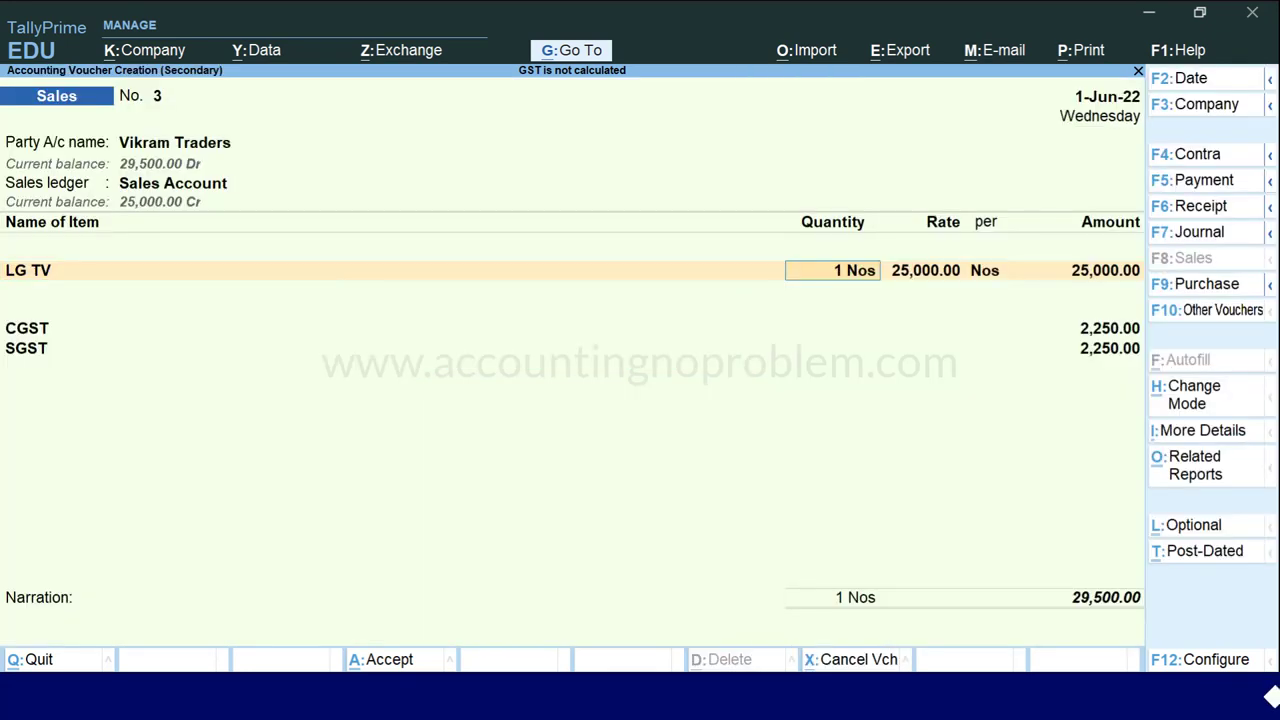